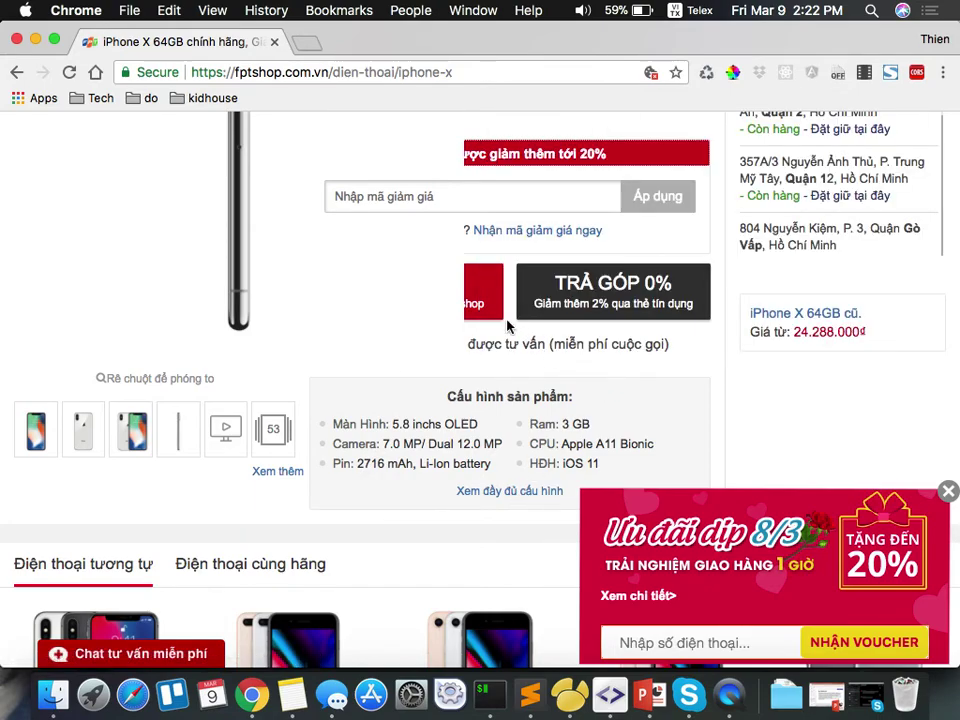
Scroll through and reload the product page in the browser.
{"action": "scroll", "coordinate": [605, 385], "scroll_direction": "up", "scroll_amount": 1}
{"action": "scroll", "coordinate": [605, 385], "scroll_direction": "up", "scroll_amount": 2}
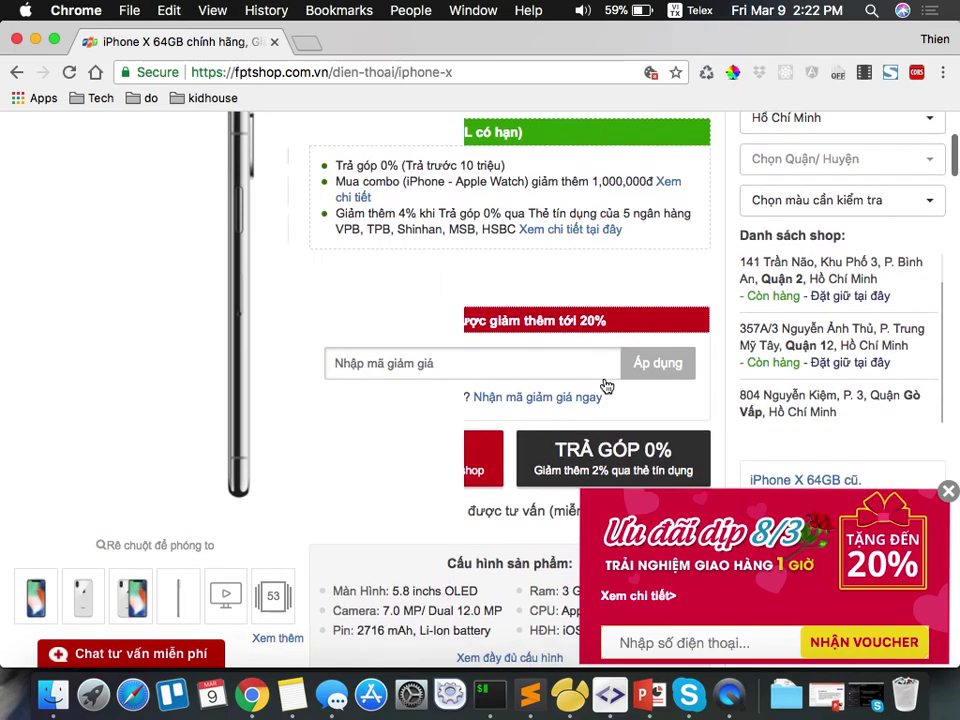
{"action": "scroll", "coordinate": [605, 385], "scroll_direction": "down", "scroll_amount": 6}
{"action": "scroll", "coordinate": [605, 385], "scroll_direction": "up", "scroll_amount": 8}
{"action": "scroll", "coordinate": [605, 385], "scroll_direction": "down", "scroll_amount": 2}
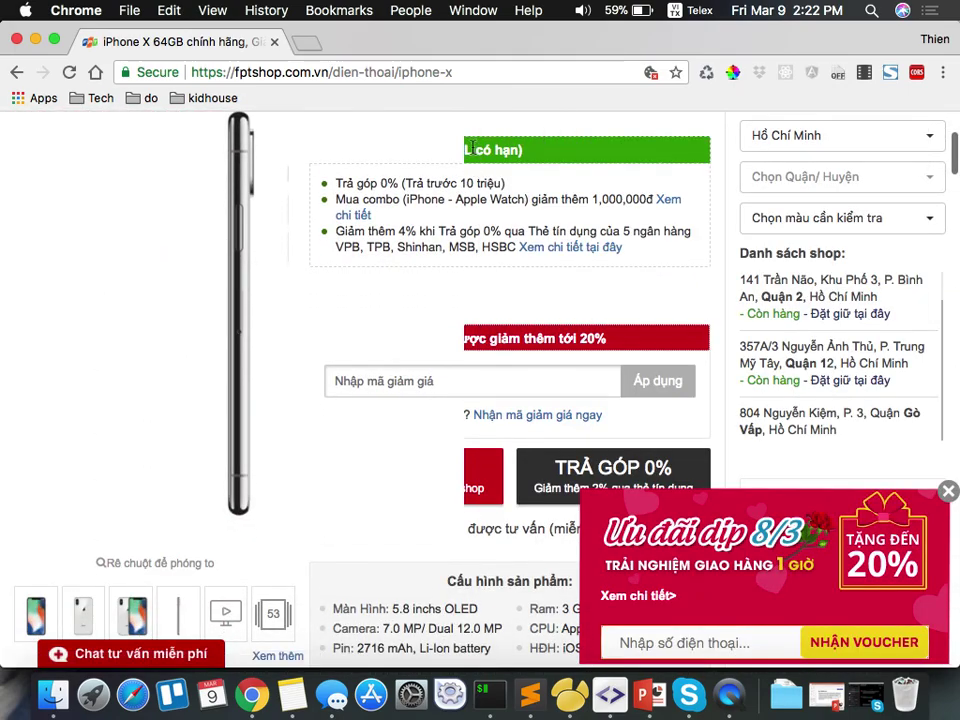
{"action": "key", "text": "super+r"}
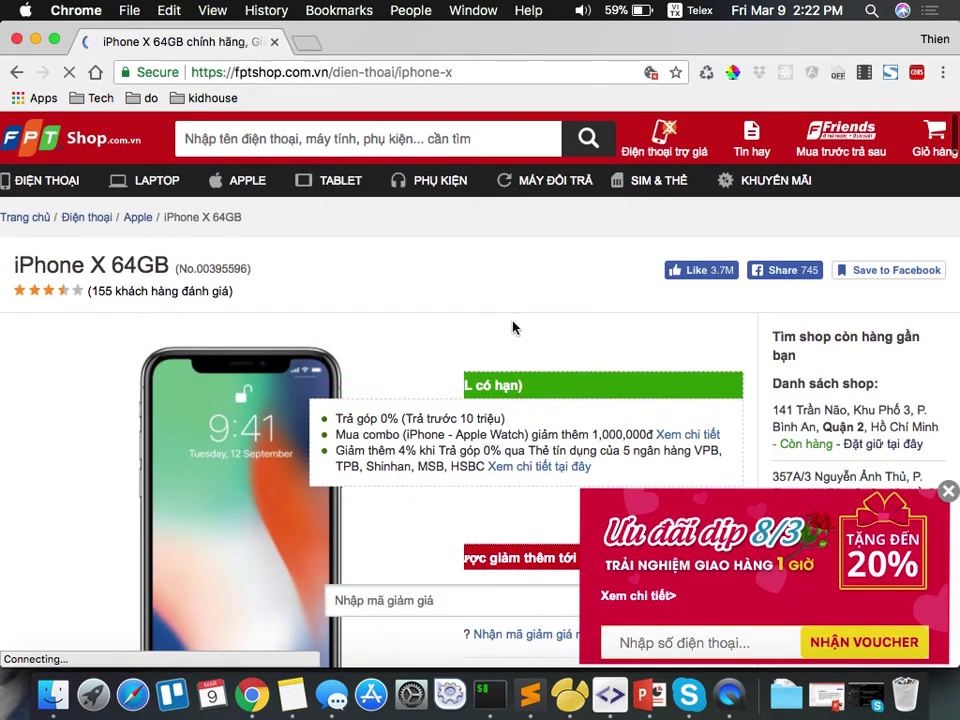
{"action": "scroll", "coordinate": [512, 324], "scroll_direction": "down", "scroll_amount": 3}
{"action": "scroll", "coordinate": [512, 318], "scroll_direction": "down", "scroll_amount": 2}
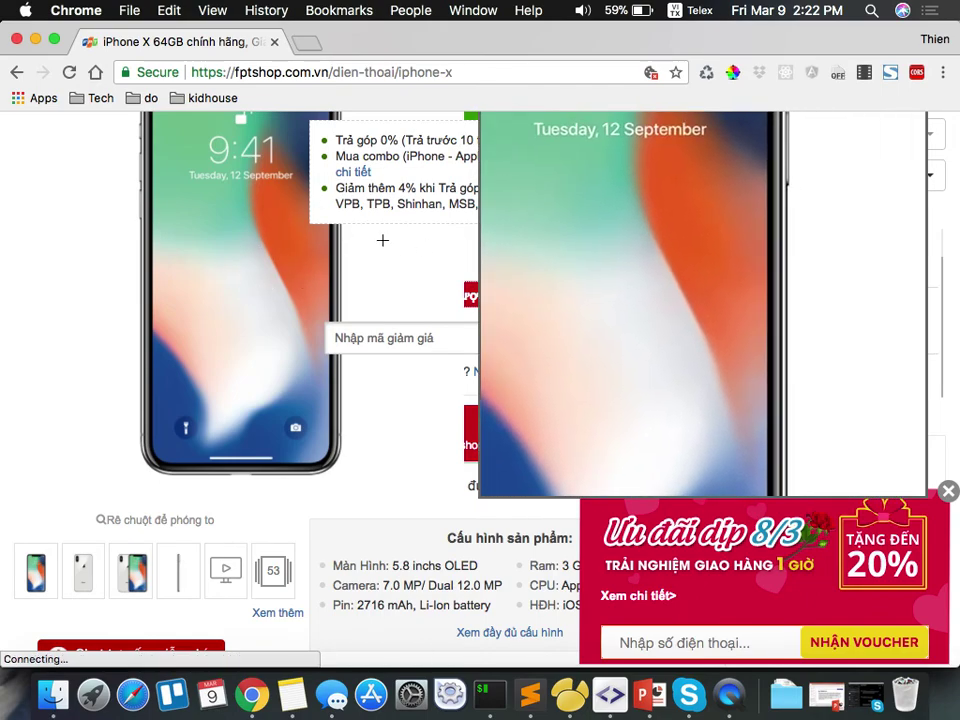
Start a new table in t3h_shop with an id field of type int.
{"action": "left_click", "coordinate": [570, 693]}
{"action": "left_click", "coordinate": [79, 540]}
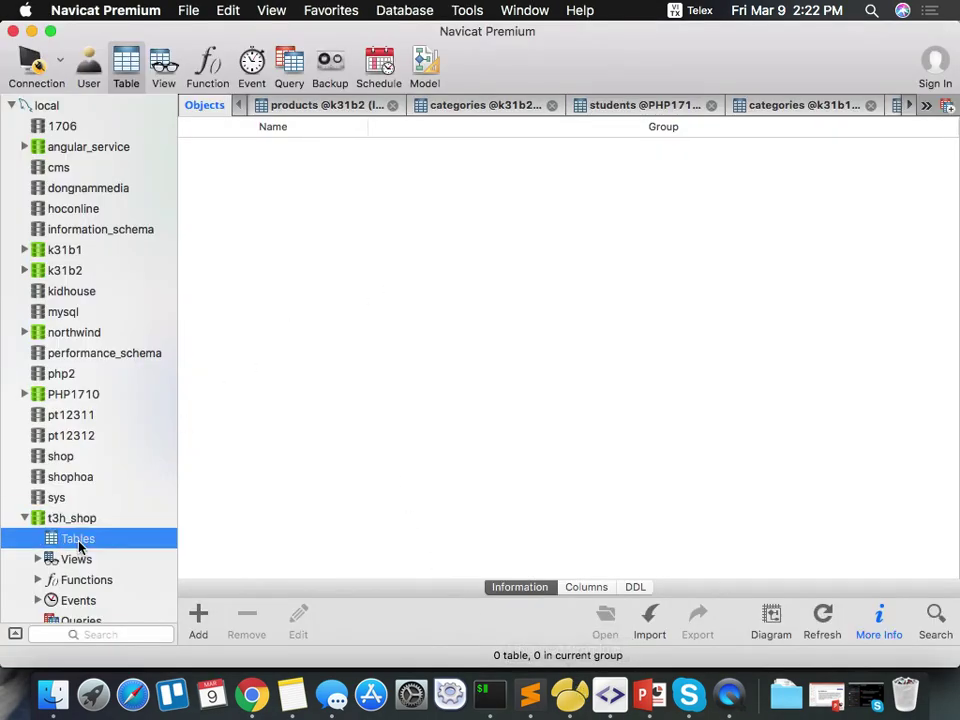
{"action": "right_click", "coordinate": [79, 543]}
{"action": "left_click", "coordinate": [221, 338]}
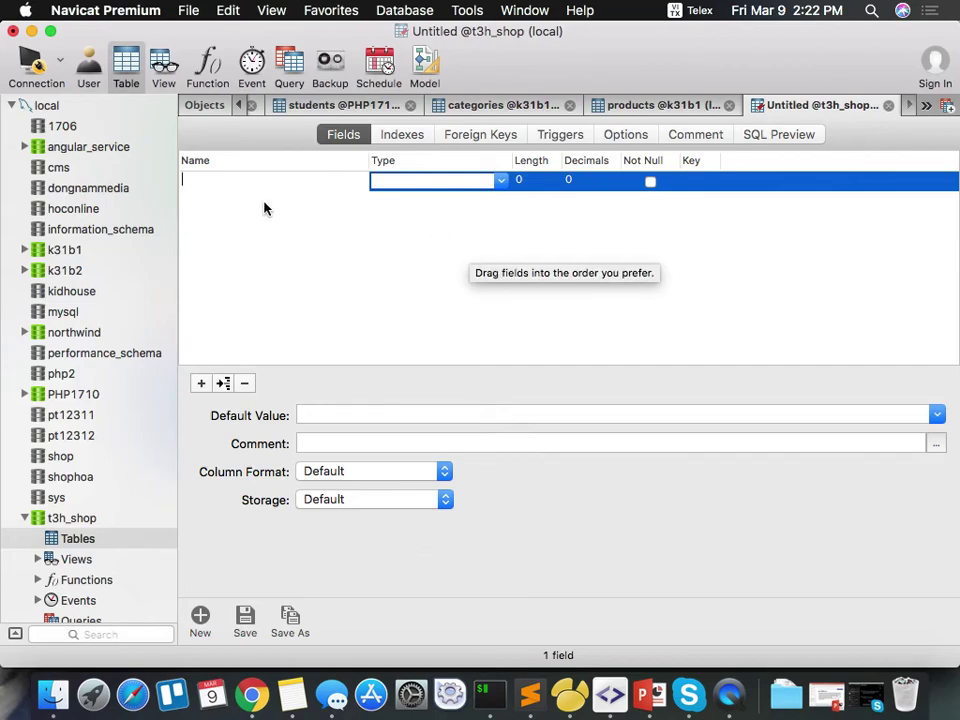
{"action": "type", "text": "id"}
{"action": "key", "text": "Tab"}
{"action": "type", "text": "int"}
{"action": "key", "text": "Down"}
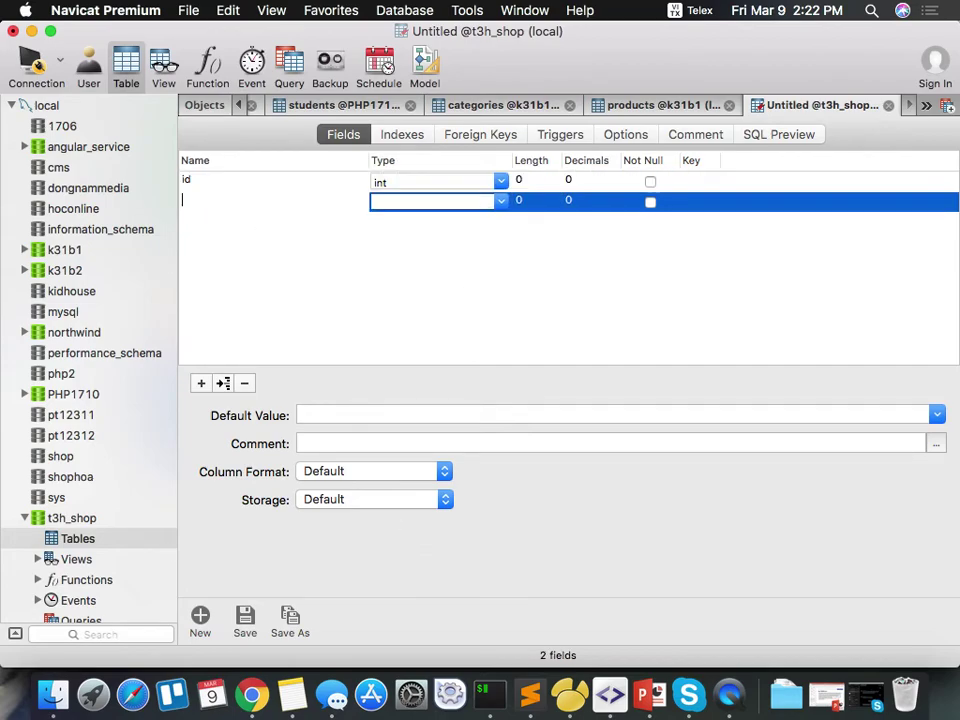
Add a varchar name field and make id the auto-incrementing not-null primary key.
{"action": "left_click", "coordinate": [348, 182]}
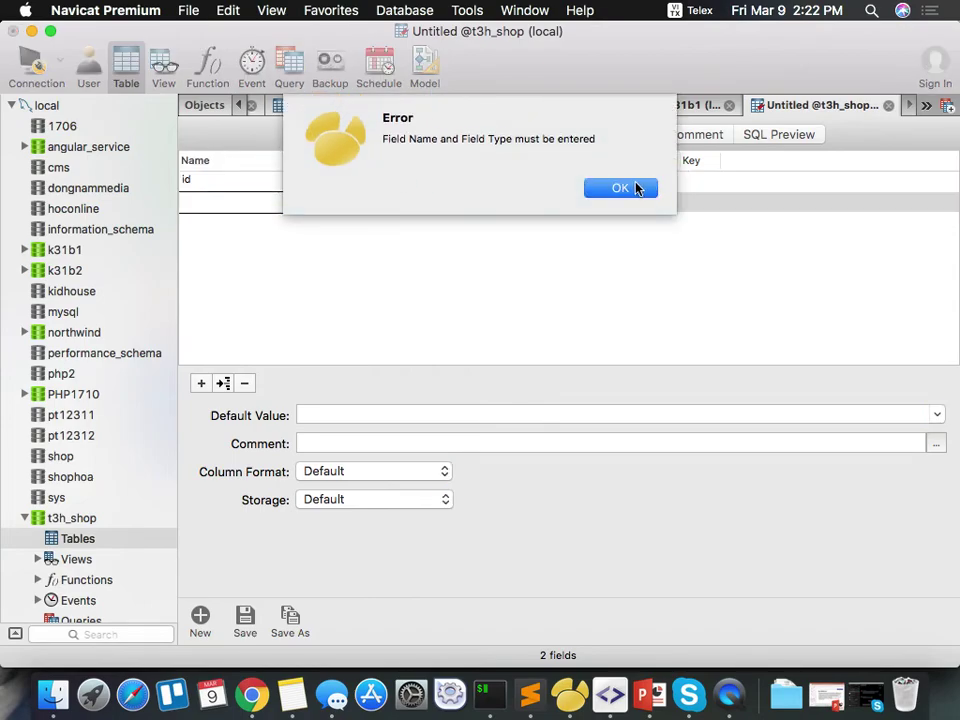
{"action": "left_click", "coordinate": [641, 186]}
{"action": "left_click", "coordinate": [679, 187]}
{"action": "left_click", "coordinate": [619, 189]}
{"action": "type", "text": "name"}
{"action": "key", "text": "Tab"}
{"action": "type", "text": "varchar"}
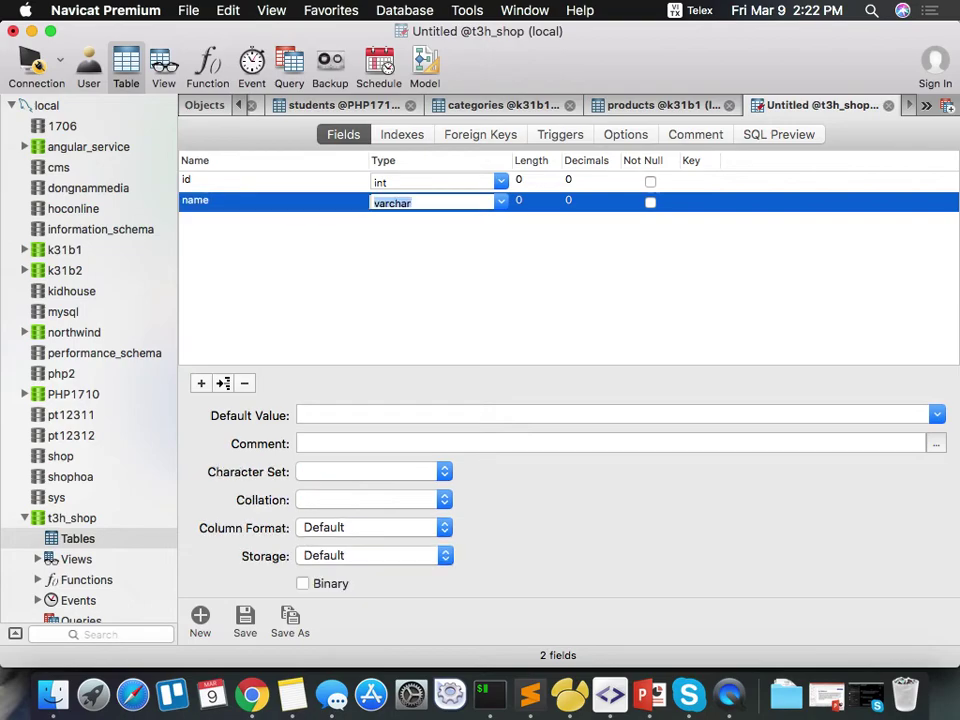
{"action": "key", "text": "Tab"}
{"action": "key", "text": "Tab"}
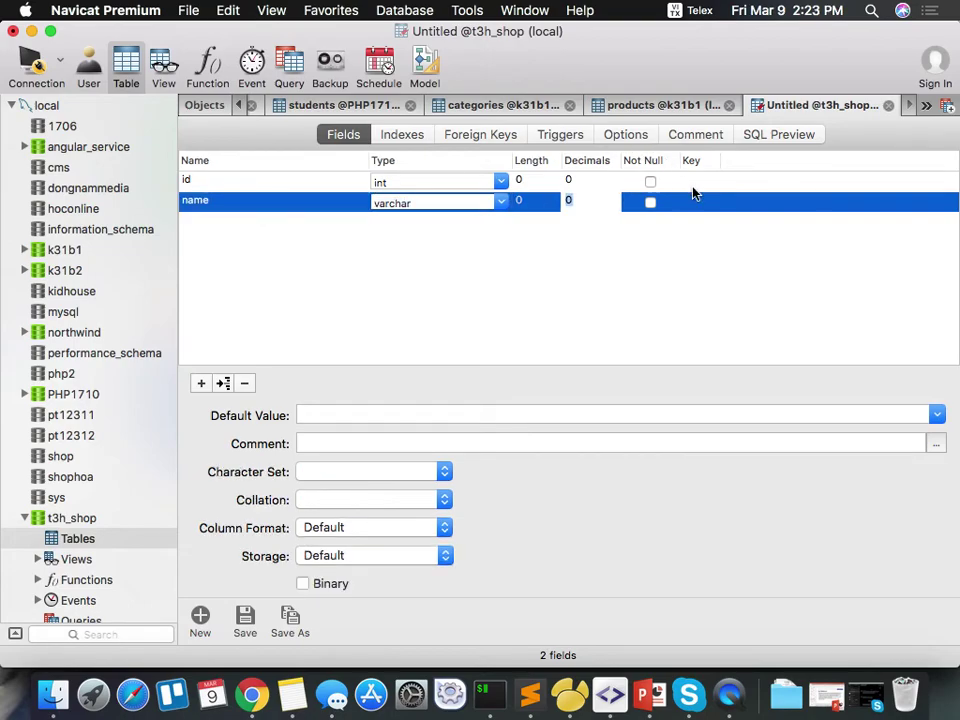
{"action": "left_click", "coordinate": [695, 186]}
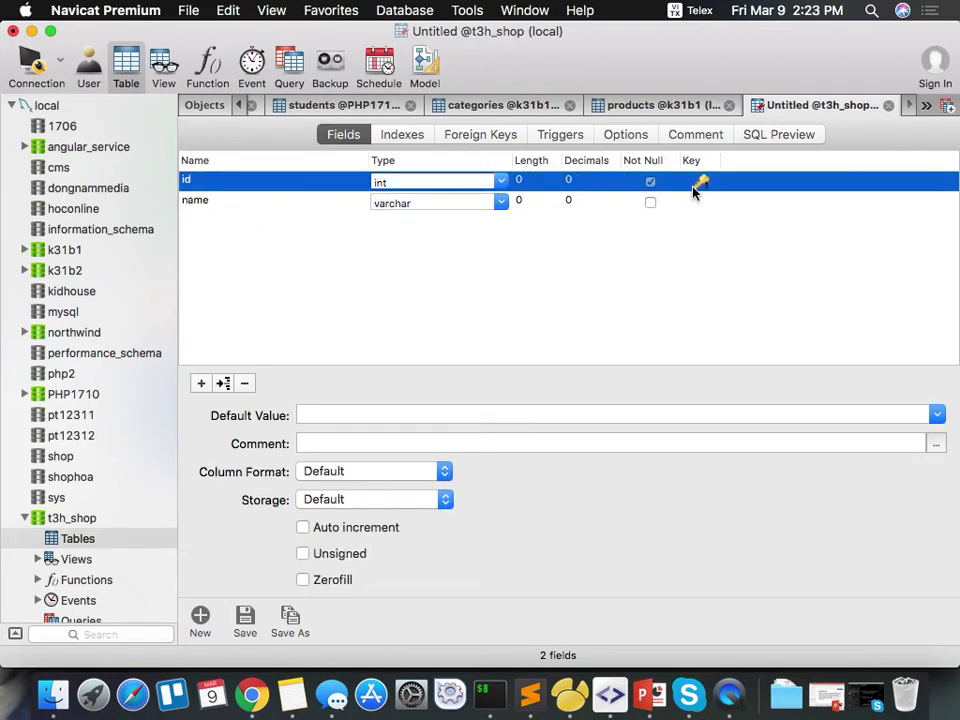
{"action": "left_click", "coordinate": [306, 529]}
Add email and password fields of type varchar below name.
{"action": "left_click", "coordinate": [303, 205]}
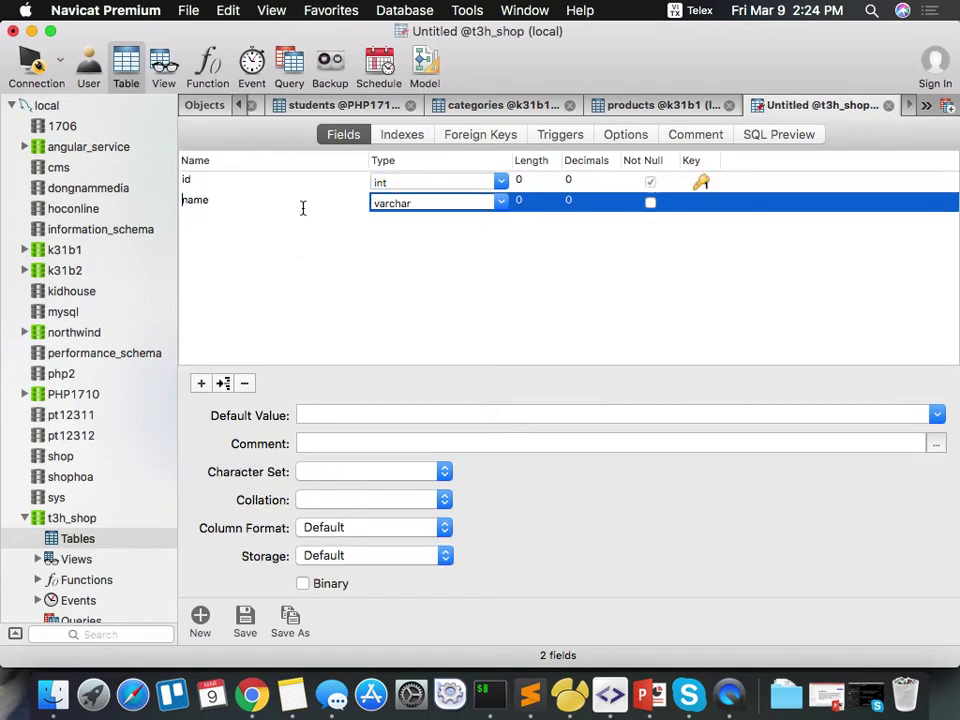
{"action": "left_click", "coordinate": [223, 383]}
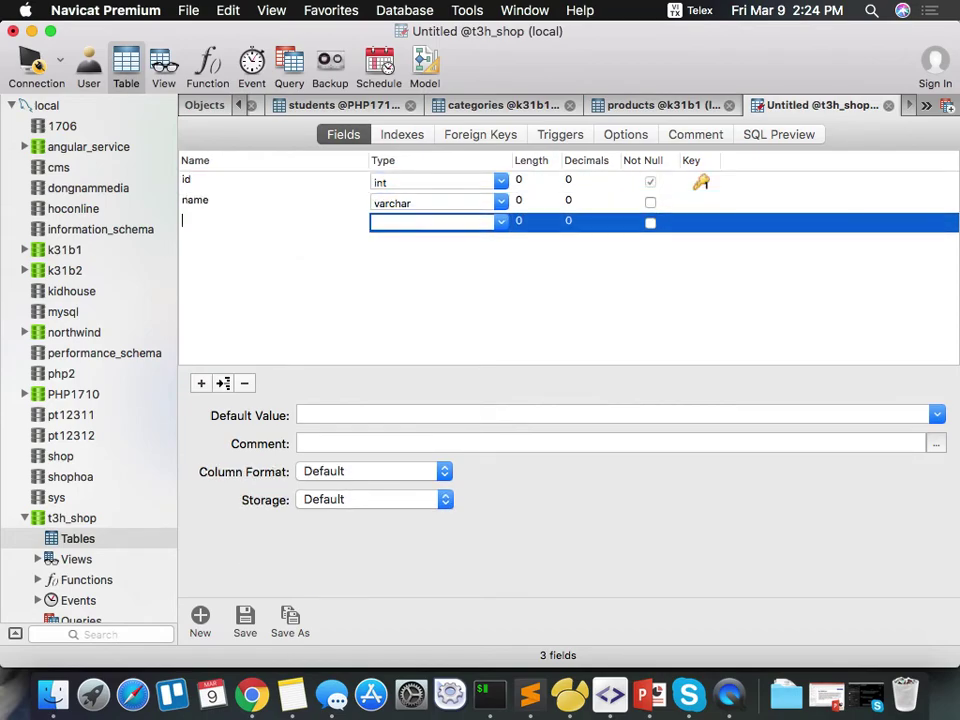
{"action": "type", "text": "email"}
{"action": "key", "text": "Tab"}
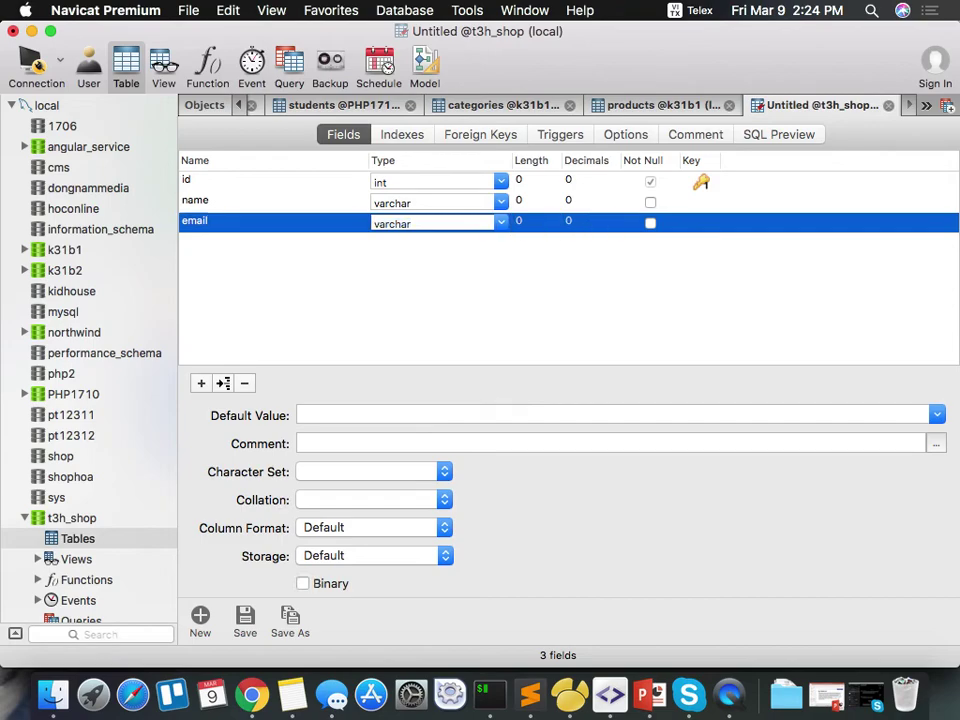
{"action": "key", "text": "Down"}
{"action": "type", "text": "password"}
{"action": "key", "text": "Tab"}
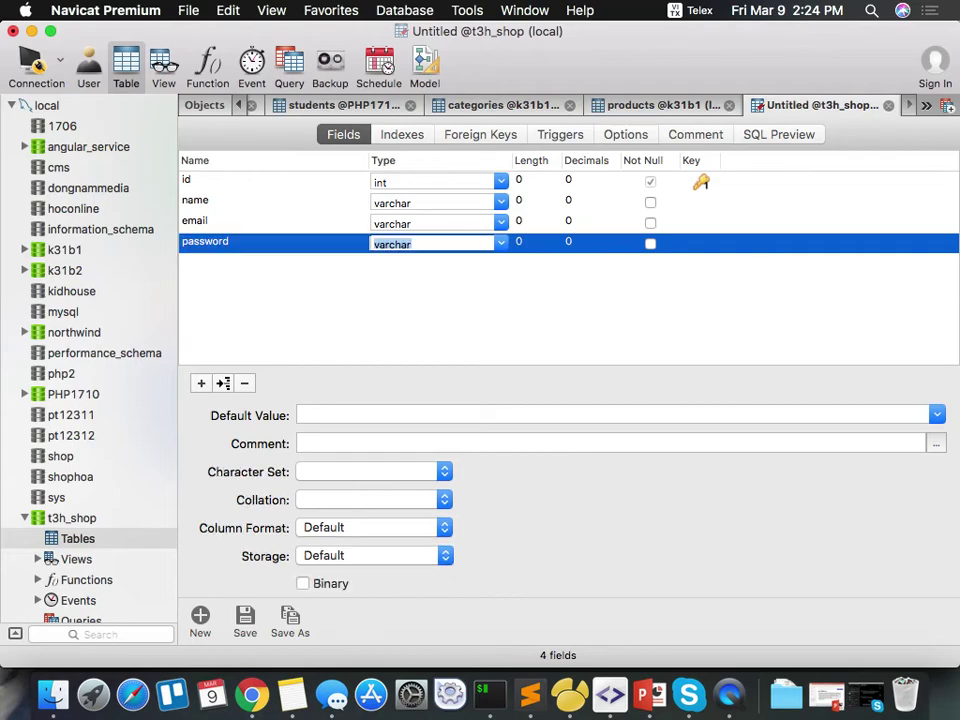
{"action": "key", "text": "Down"}
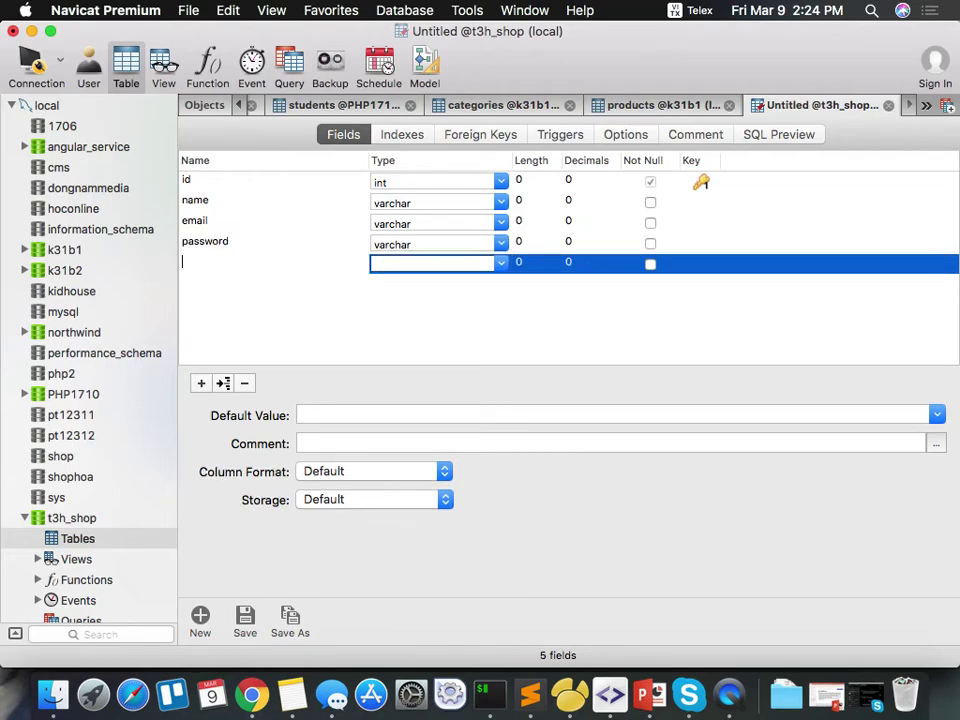
Add a role field of type int with default value 1.
{"action": "type", "text": "role"}
{"action": "key", "text": "Tab"}
{"action": "type", "text": "int"}
{"action": "key", "text": "Tab"}
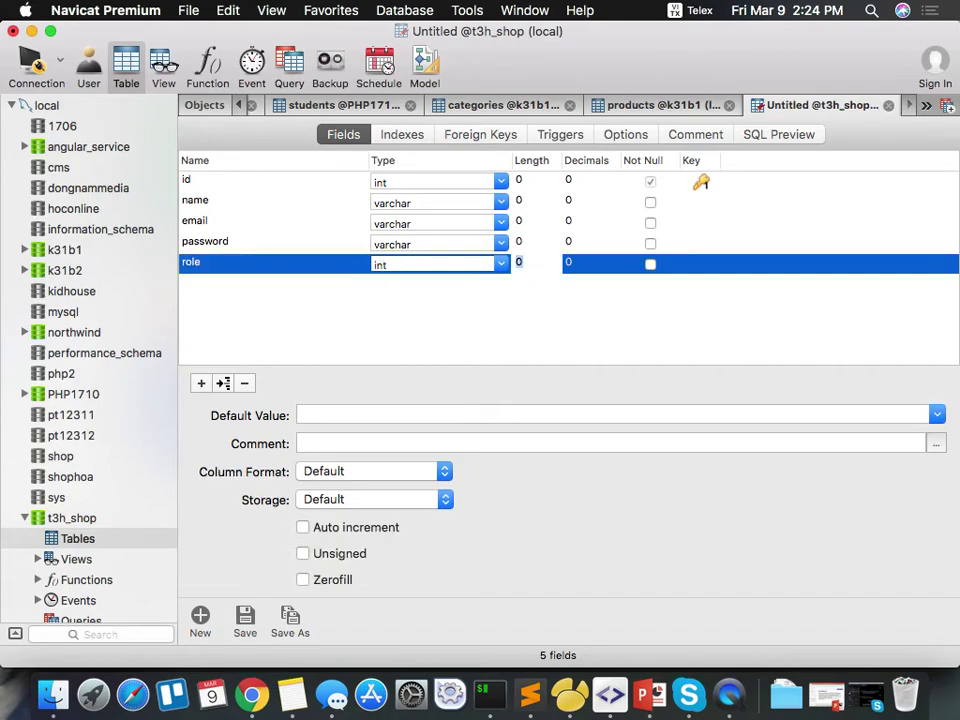
{"action": "left_click", "coordinate": [349, 413]}
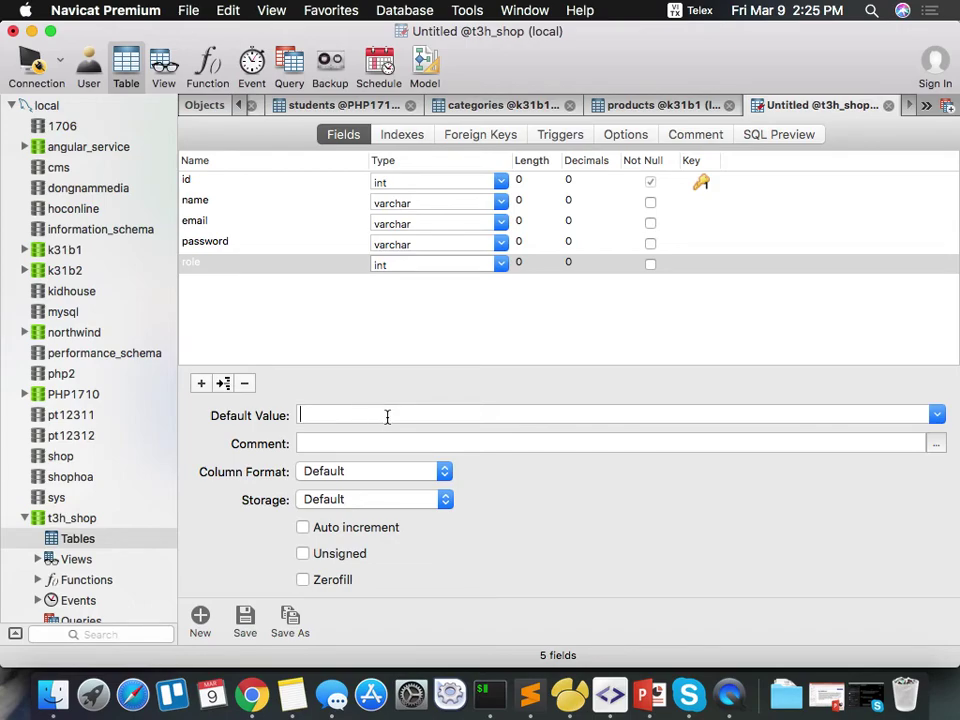
{"action": "type", "text": "1"}
Save the new table under the name 'users'.
{"action": "left_click", "coordinate": [245, 618]}
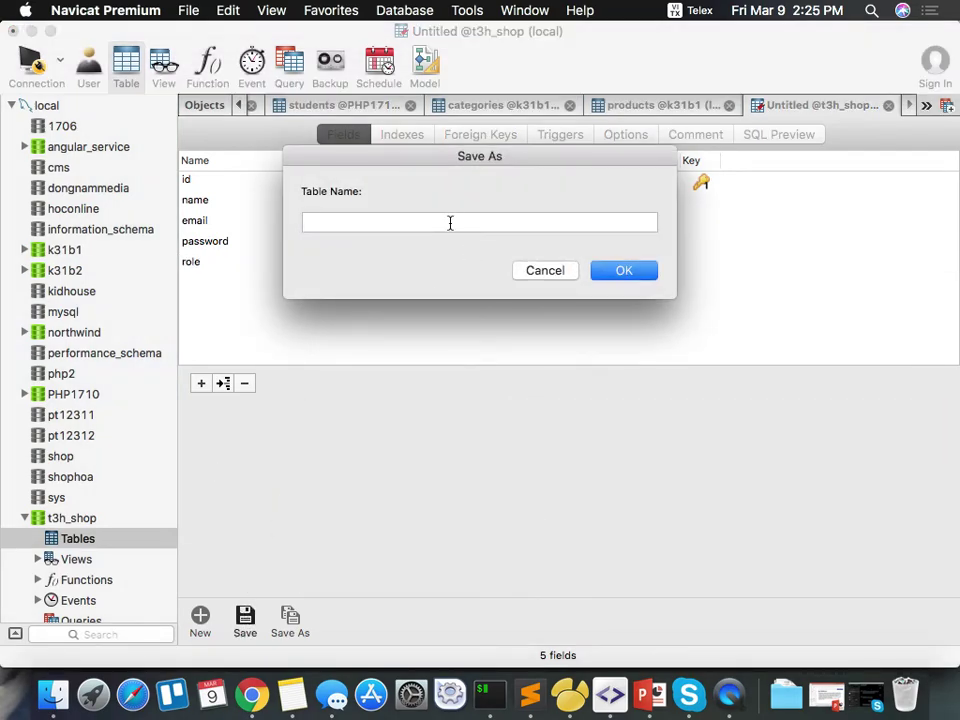
{"action": "type", "text": "us"}
{"action": "key", "text": "BackSpace"}
{"action": "key", "text": "BackSpace"}
{"action": "key", "text": "ctrl+space"}
{"action": "type", "text": "users"}
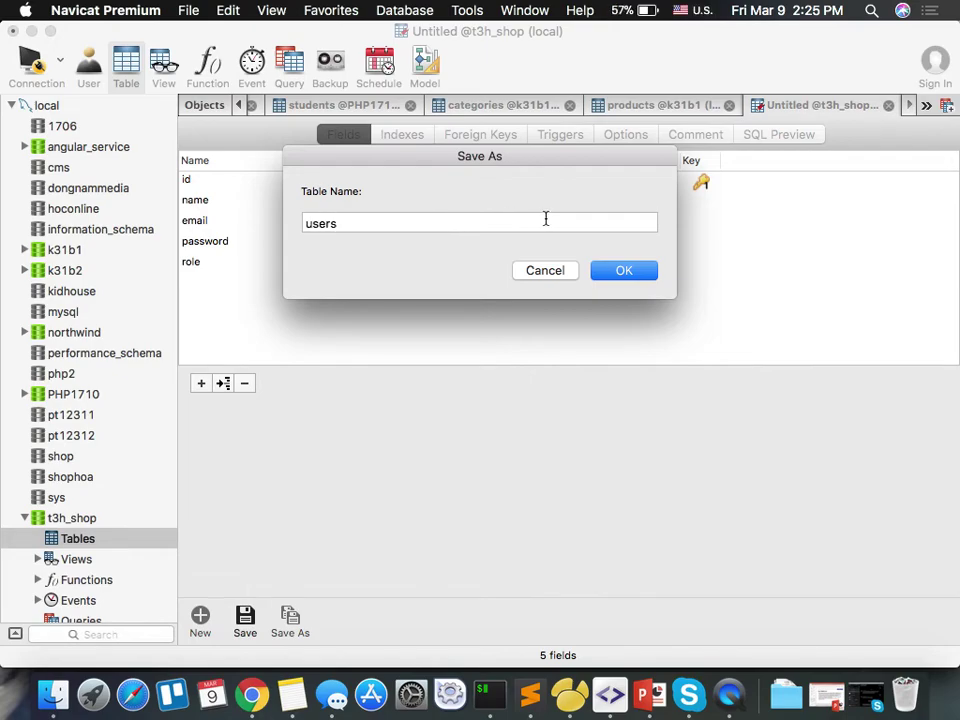
{"action": "left_click", "coordinate": [611, 275]}
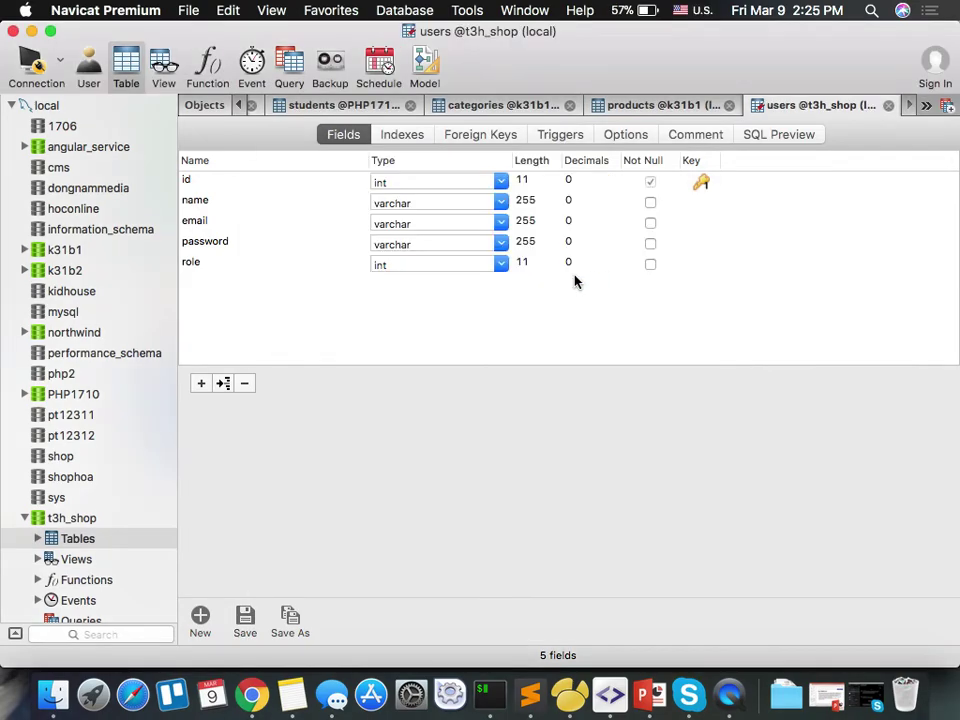
Close all other tabs and return to the t3h_shop object list.
{"action": "right_click", "coordinate": [613, 105]}
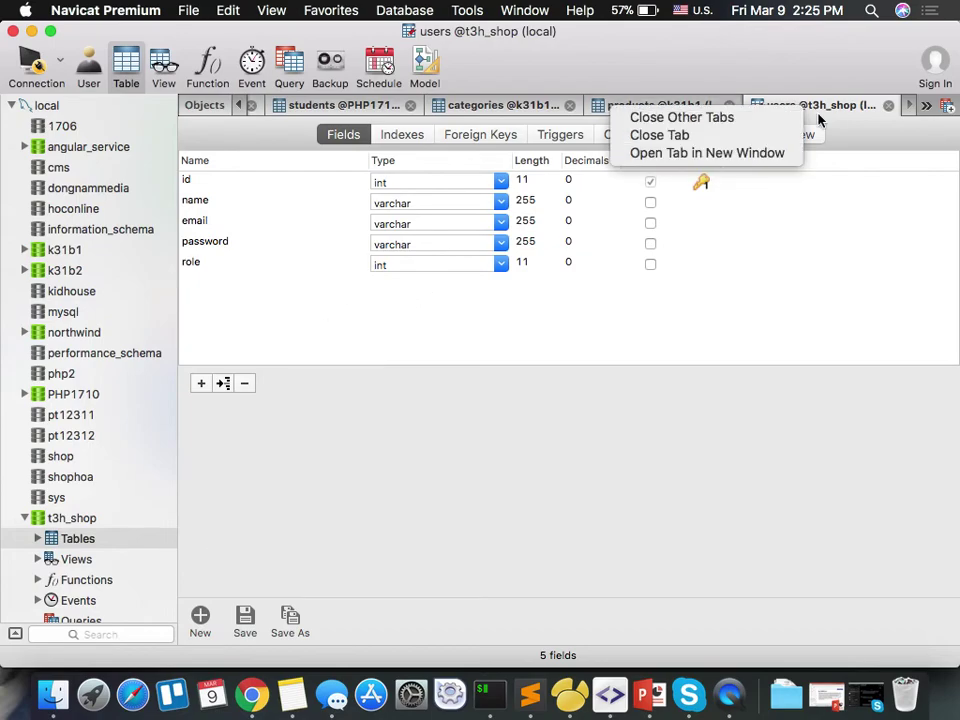
{"action": "left_click", "coordinate": [720, 120]}
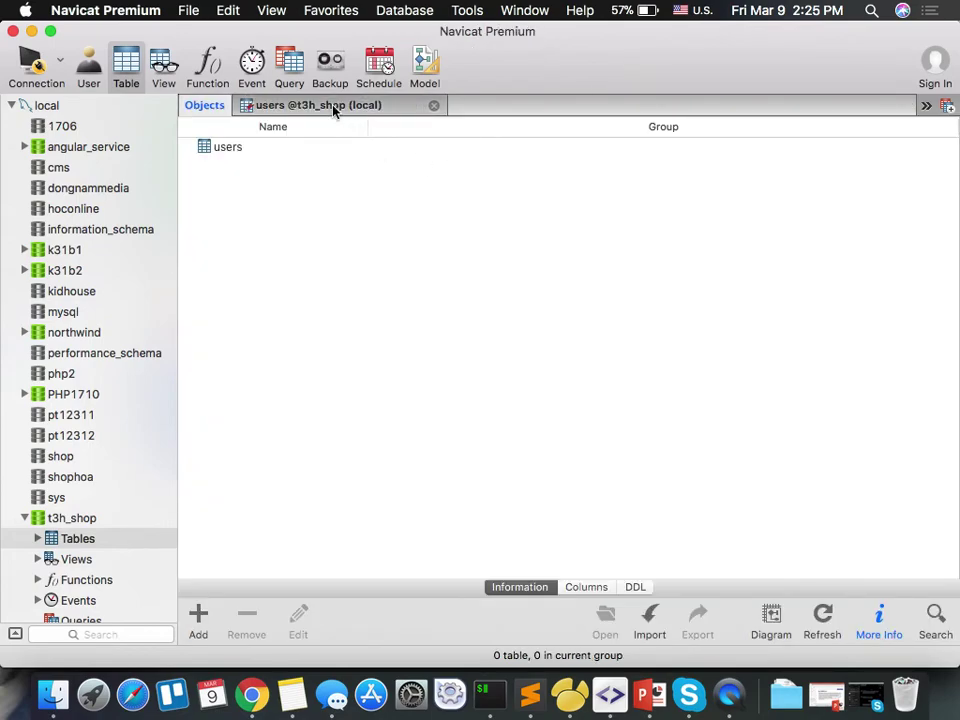
{"action": "left_click", "coordinate": [334, 105]}
{"action": "left_click", "coordinate": [204, 106]}
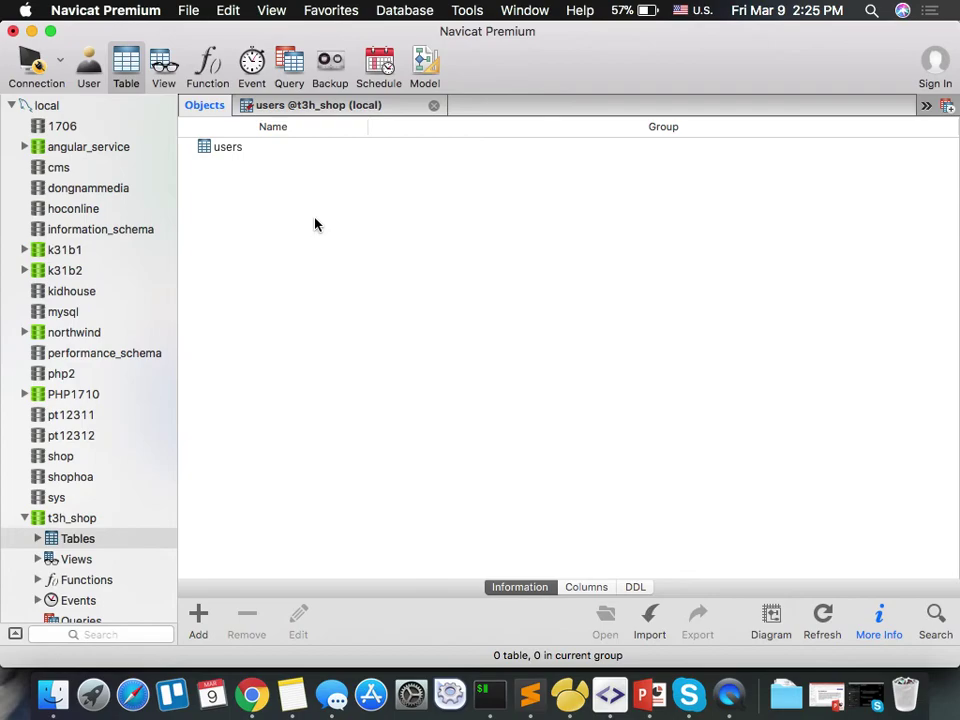
Insert an avatar varchar field above name in the users design.
{"action": "left_click", "coordinate": [236, 152]}
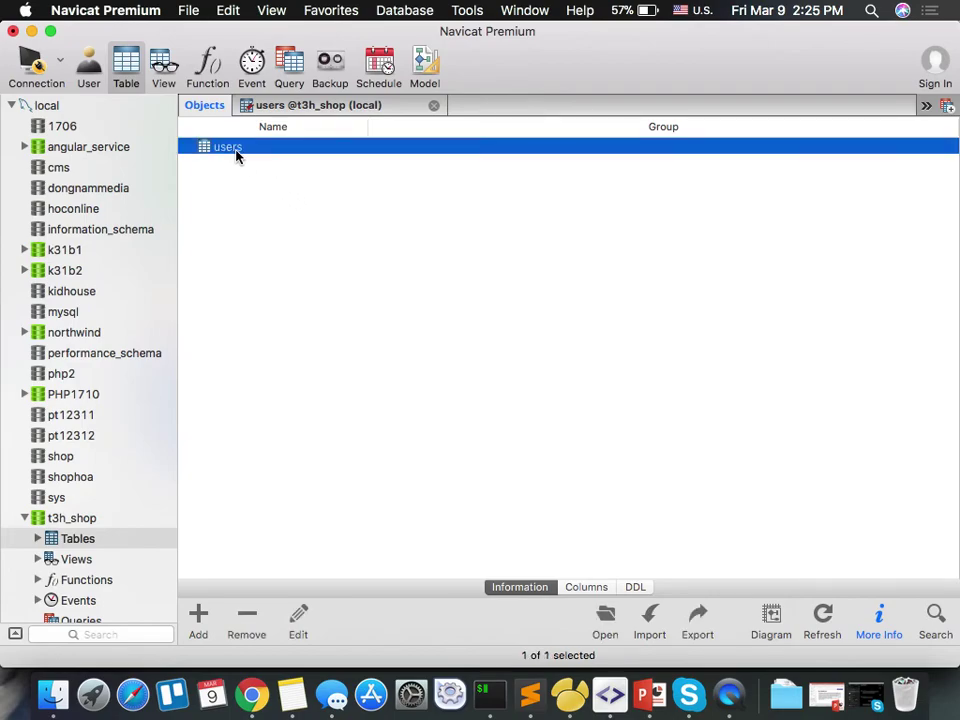
{"action": "left_click", "coordinate": [309, 110]}
{"action": "left_click", "coordinate": [220, 245]}
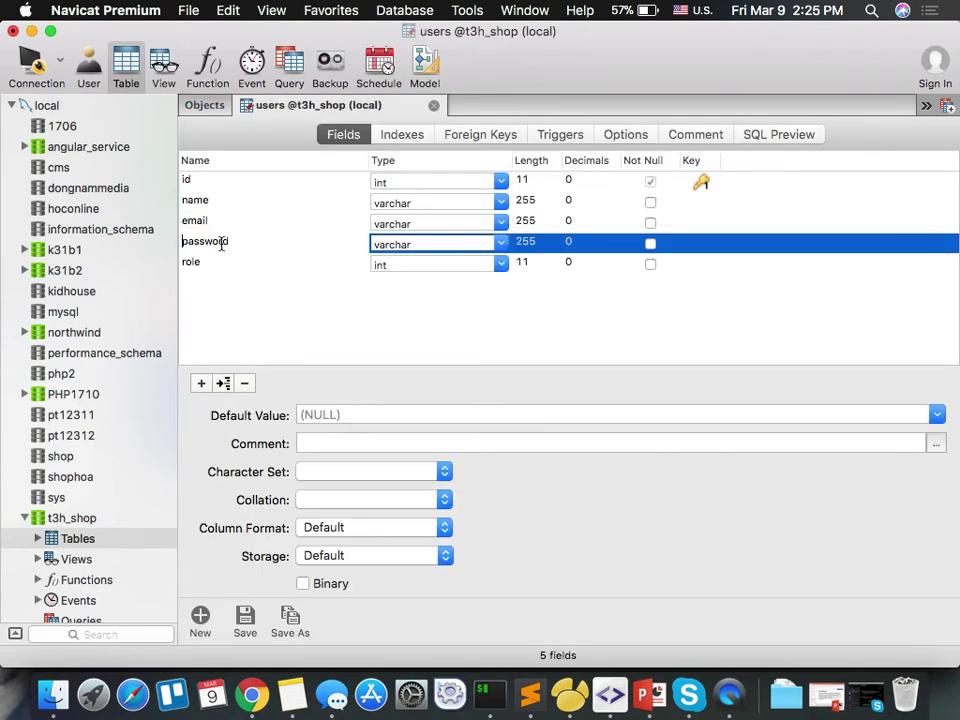
{"action": "left_click", "coordinate": [230, 203]}
{"action": "left_click", "coordinate": [223, 383]}
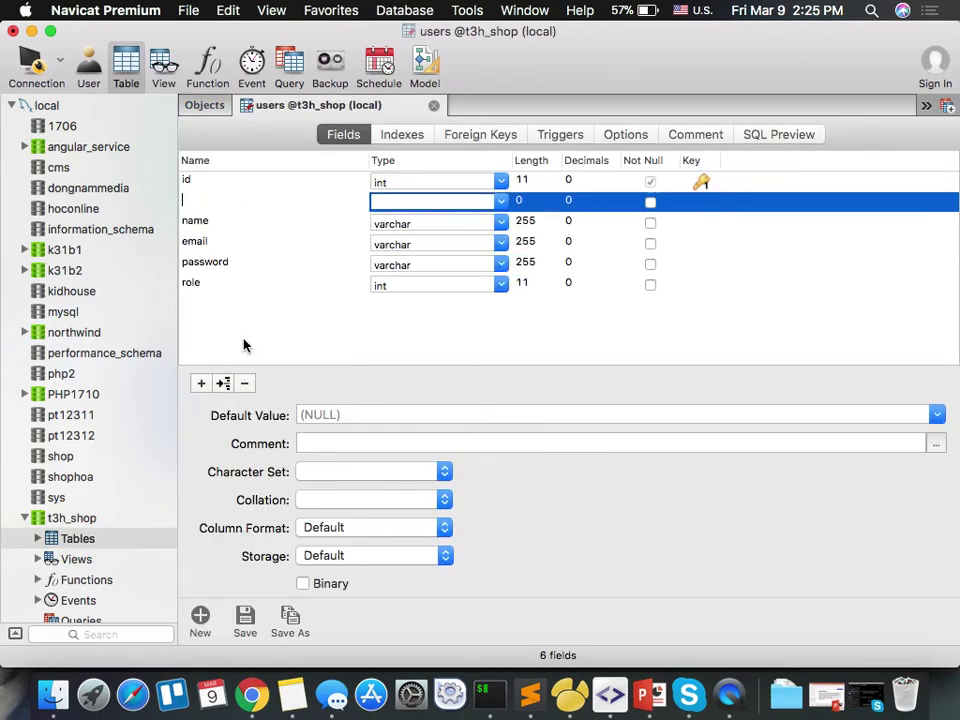
{"action": "type", "text": "avatar"}
{"action": "key", "text": "Tab"}
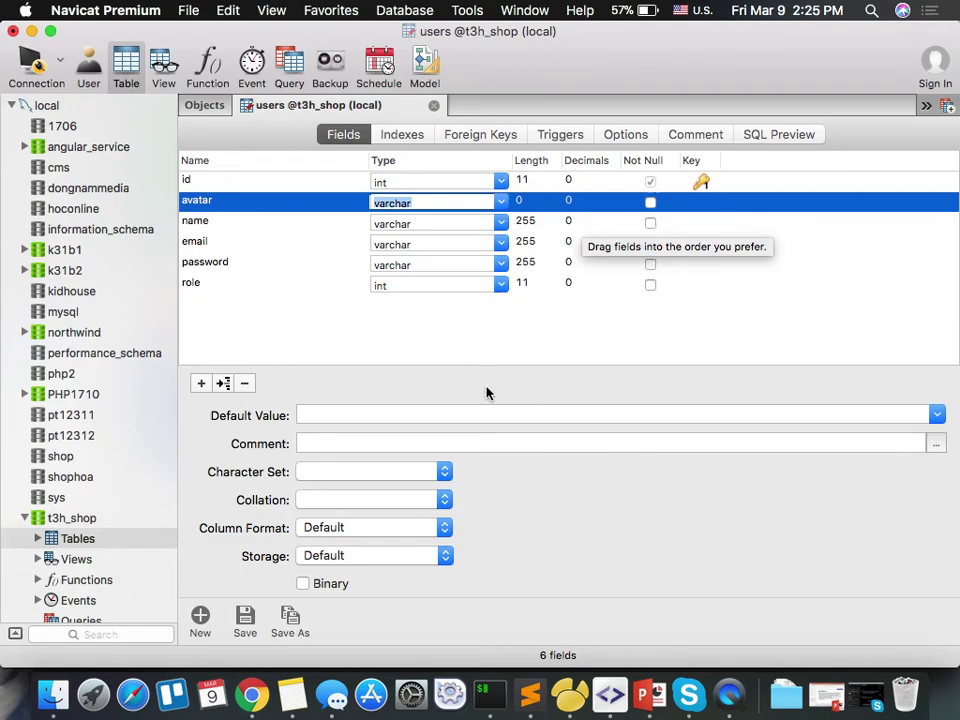
Make name, email and password not null, leaving avatar at length 255.
{"action": "left_click", "coordinate": [650, 223]}
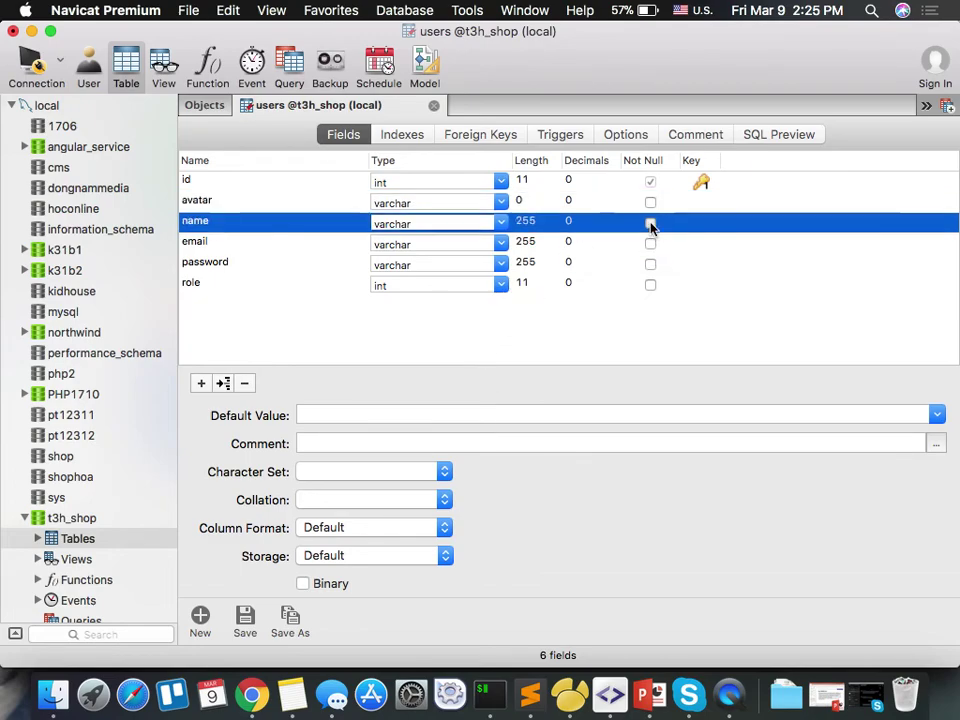
{"action": "left_click", "coordinate": [650, 243]}
{"action": "left_click", "coordinate": [650, 265]}
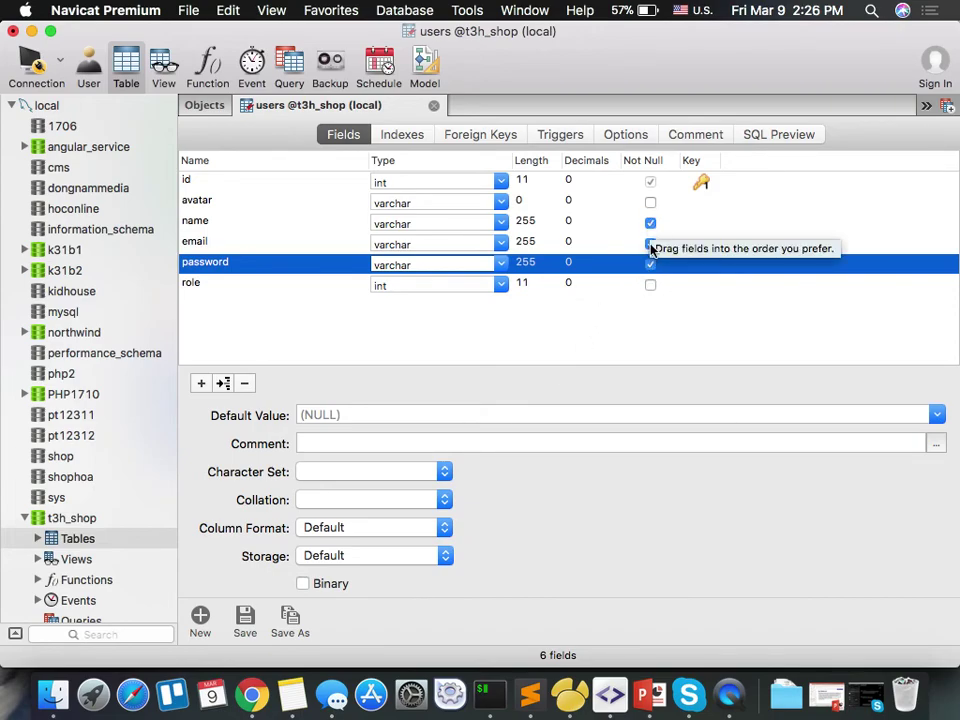
{"action": "left_click", "coordinate": [516, 321]}
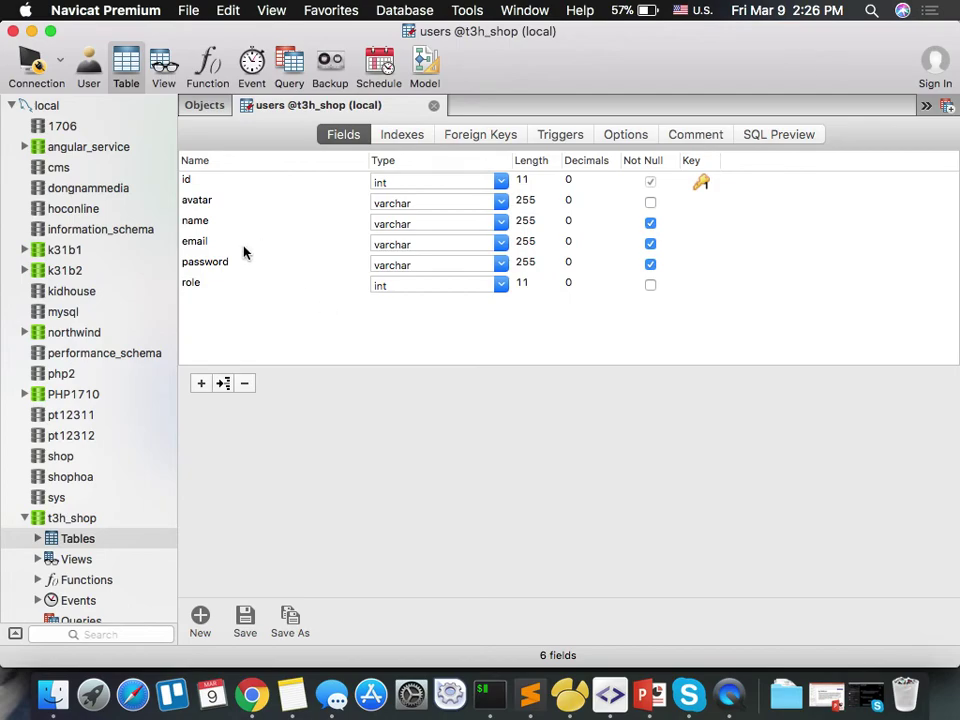
Start designing another new table in t3h_shop.
{"action": "left_click", "coordinate": [70, 521]}
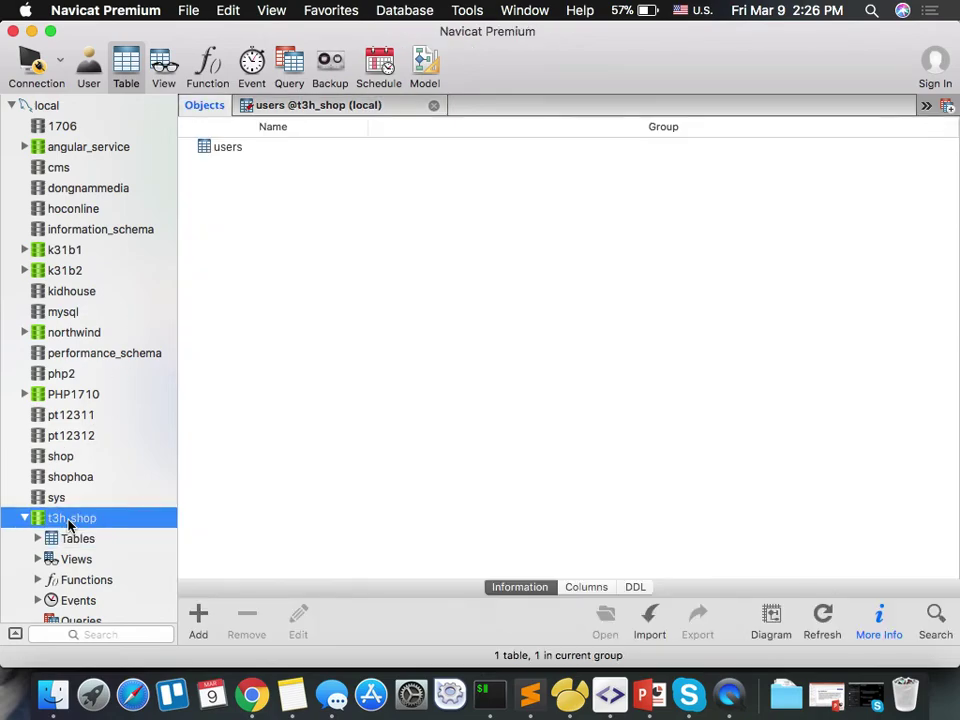
{"action": "right_click", "coordinate": [70, 521]}
{"action": "left_click", "coordinate": [43, 541]}
{"action": "left_click", "coordinate": [43, 541]}
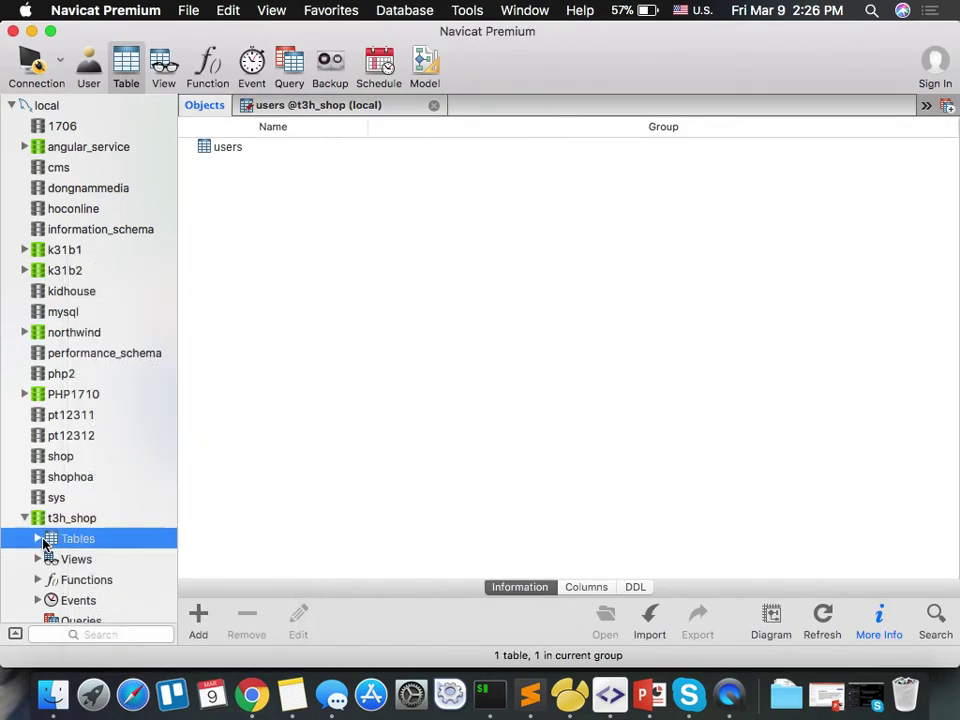
{"action": "left_click", "coordinate": [40, 539]}
{"action": "right_click", "coordinate": [73, 545]}
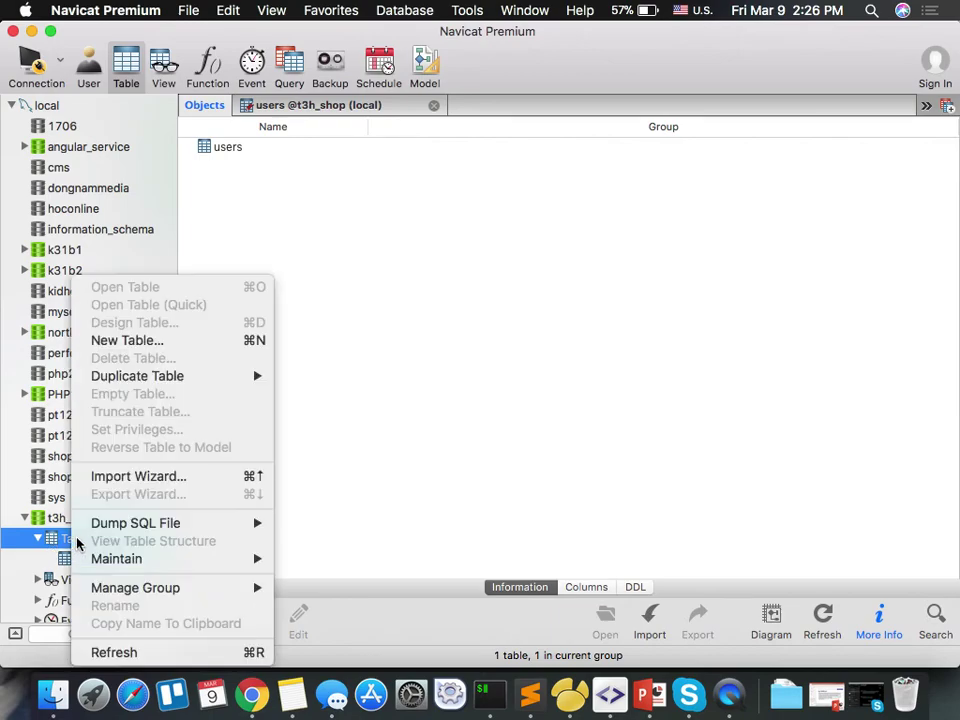
{"action": "left_click", "coordinate": [190, 340]}
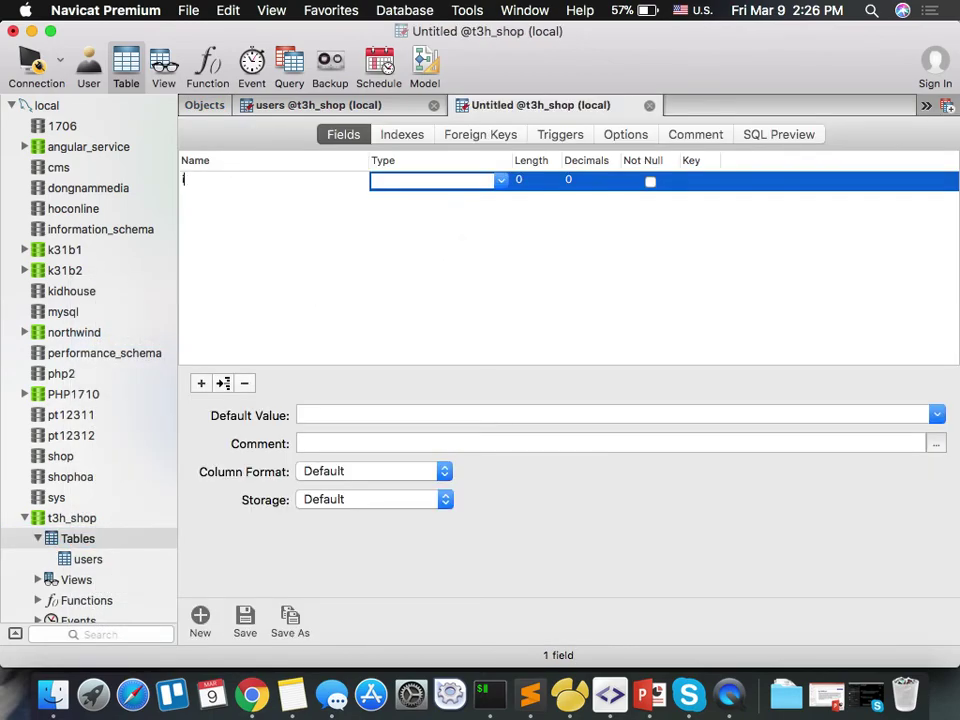
Add id of type int as the auto-incrementing primary key.
{"action": "type", "text": "id"}
{"action": "key", "text": "Tab"}
{"action": "type", "text": "int"}
{"action": "key", "text": "space"}
{"action": "key", "text": "space"}
{"action": "left_click", "coordinate": [700, 181]}
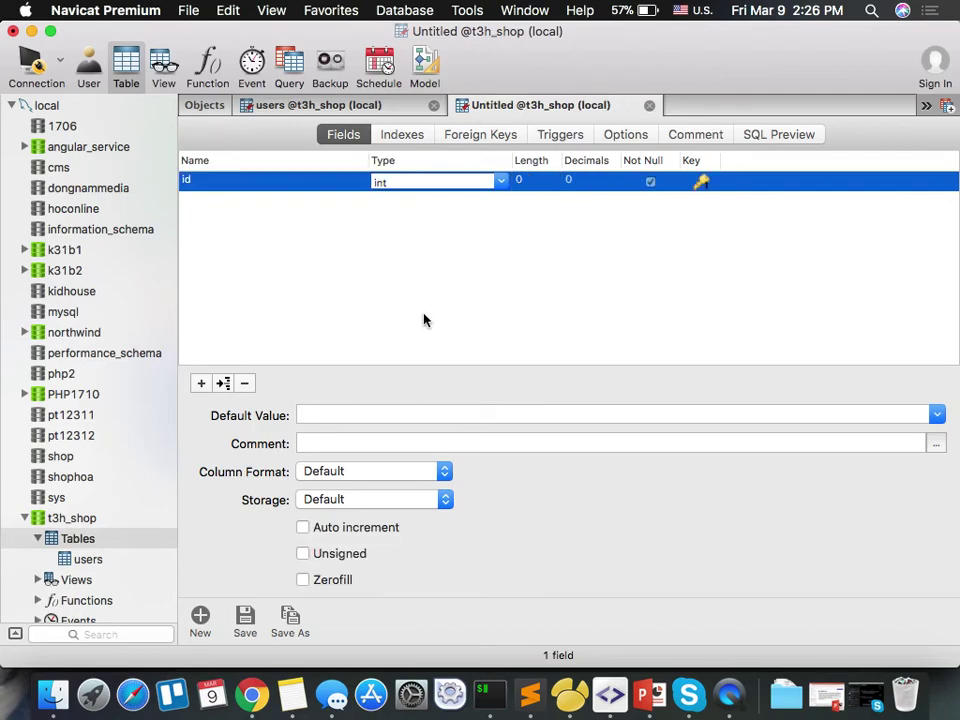
{"action": "left_click", "coordinate": [304, 527]}
Add a not-null varchar name field and a varchar image field.
{"action": "left_click", "coordinate": [487, 238]}
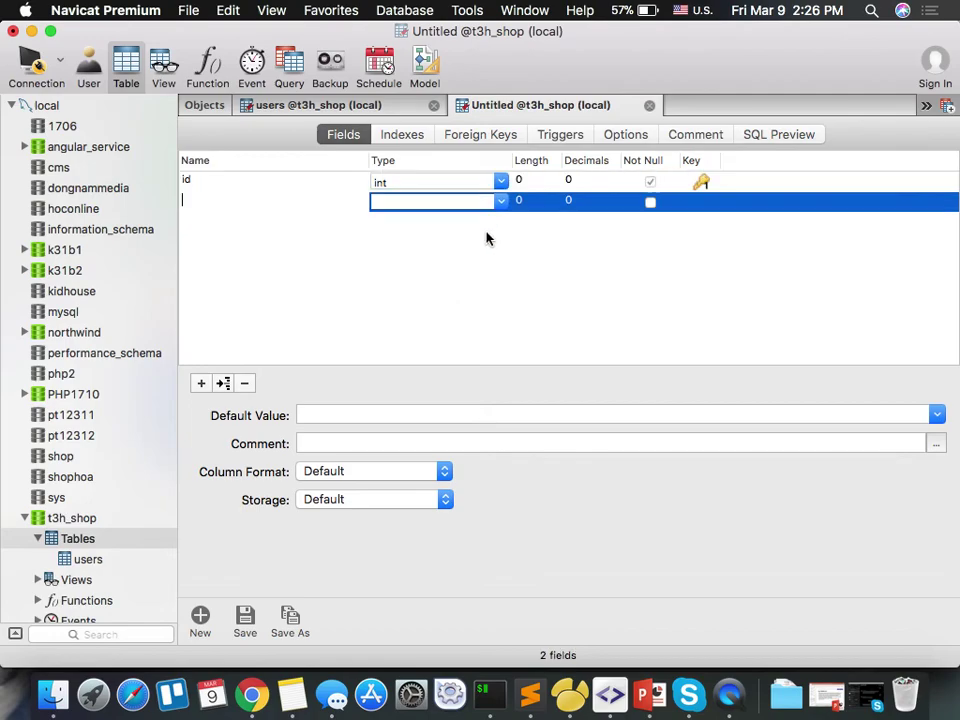
{"action": "type", "text": "name"}
{"action": "key", "text": "Tab"}
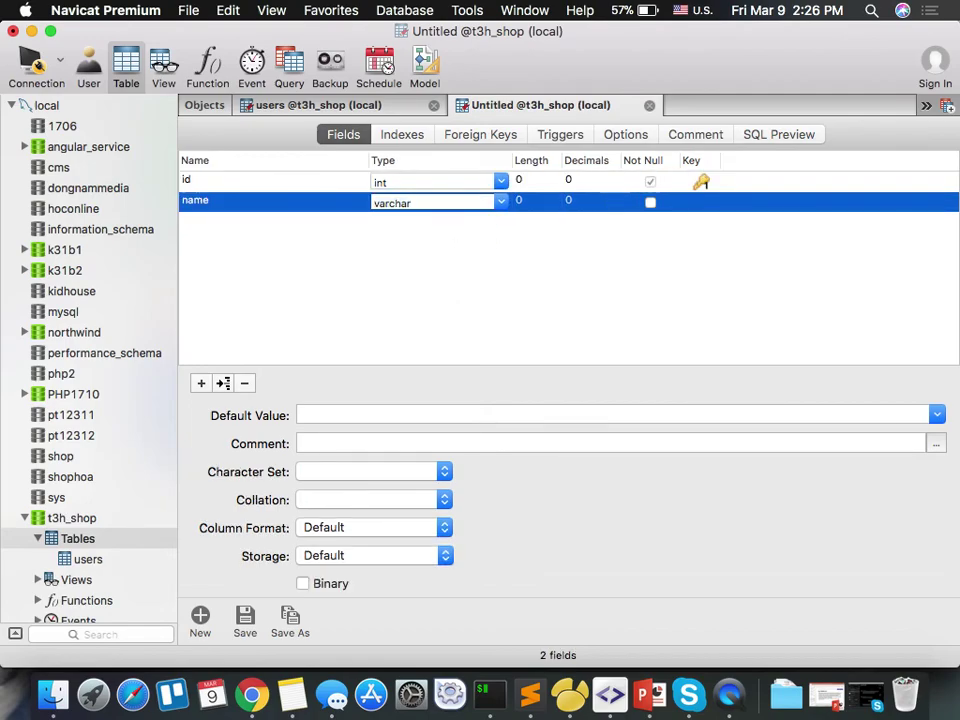
{"action": "left_click", "coordinate": [650, 203]}
{"action": "key", "text": "Tab"}
{"action": "type", "text": "image"}
{"action": "key", "text": "Tab"}
{"action": "key", "text": "Tab"}
{"action": "key", "text": "Tab"}
{"action": "key", "text": "Tab"}
{"action": "key", "text": "Tab"}
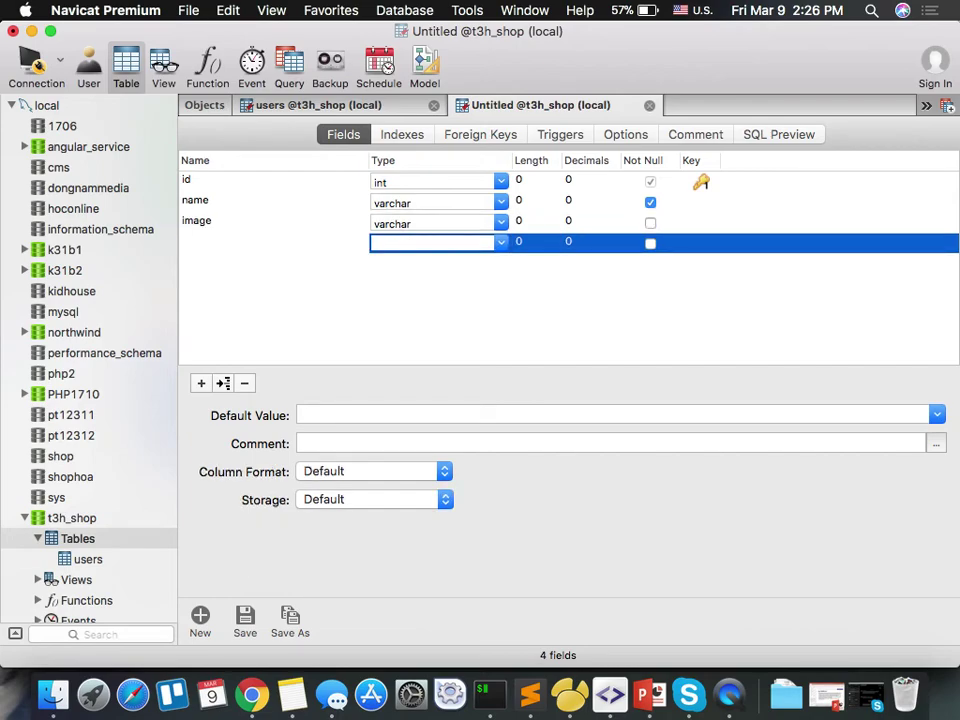
Add an int parent_id field with default value 0.
{"action": "type", "text": "parent_id"}
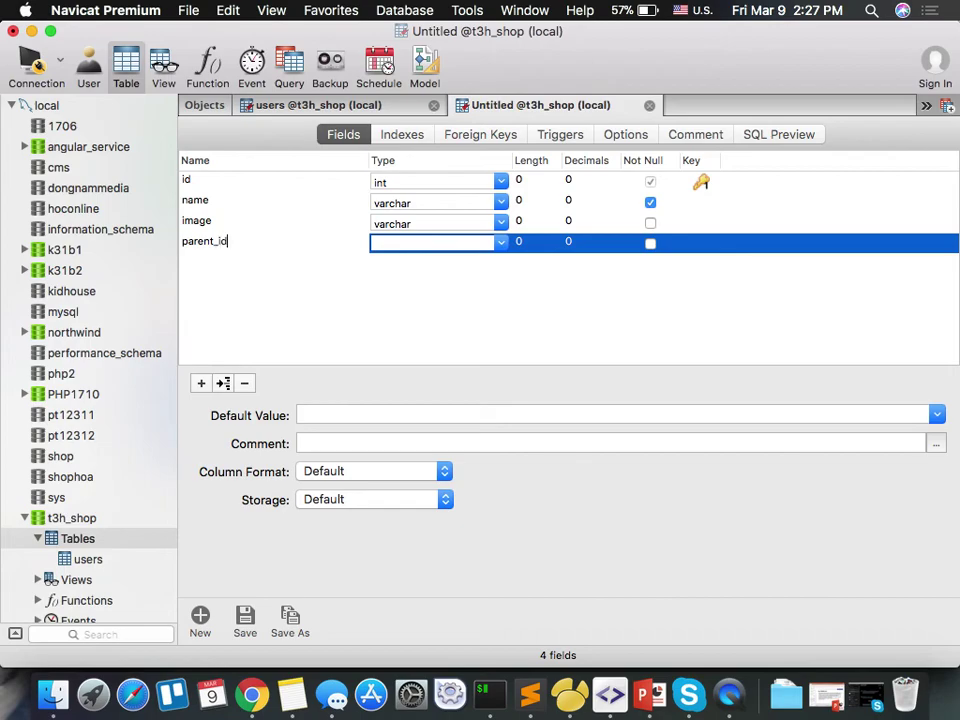
{"action": "key", "text": "Tab"}
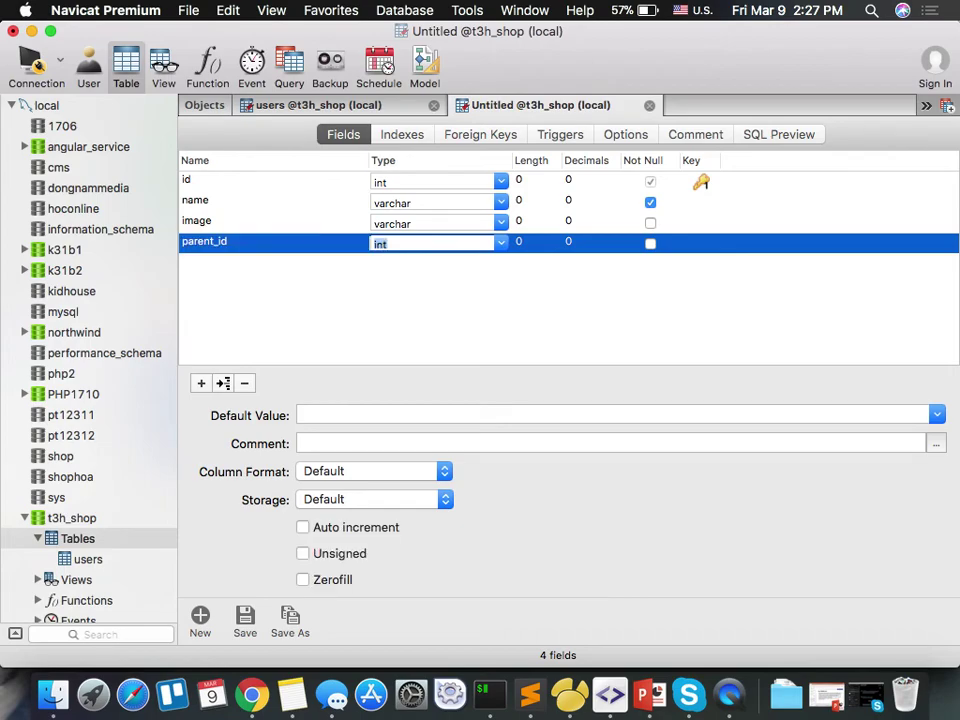
{"action": "key", "text": "Tab"}
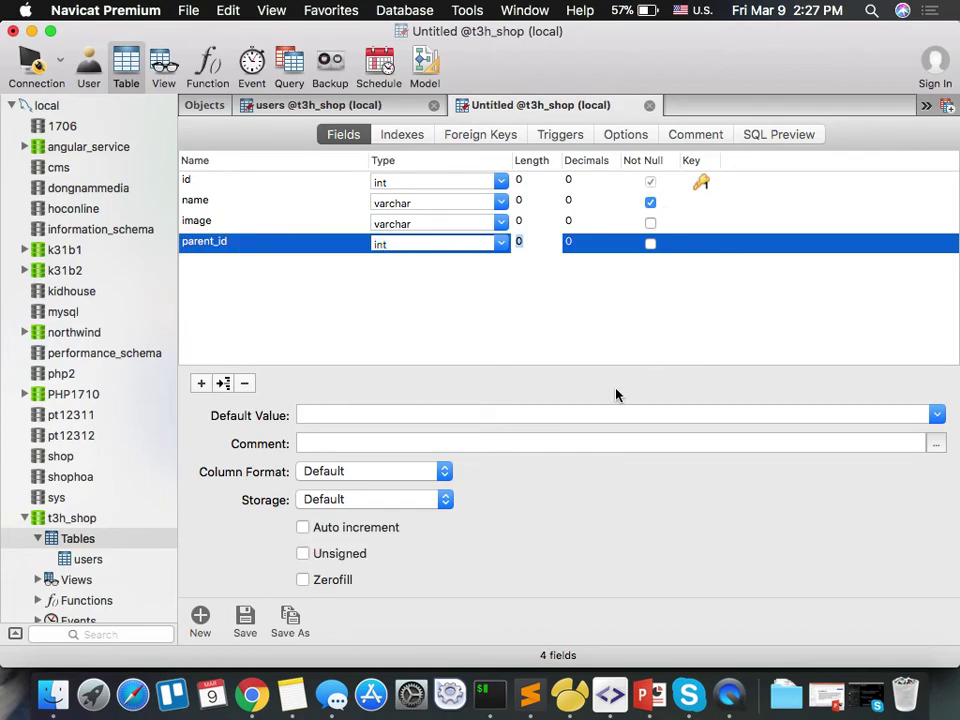
{"action": "left_click", "coordinate": [574, 413]}
{"action": "type", "text": "0"}
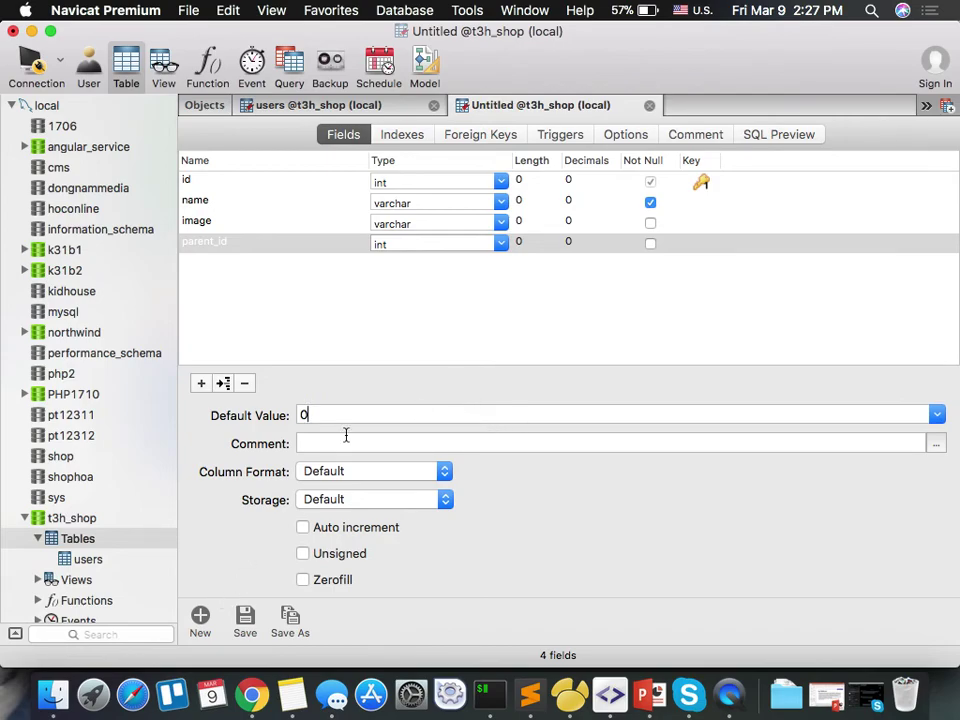
Save the table as 'categories'.
{"action": "key", "text": "super+s"}
{"action": "type", "text": "categories"}
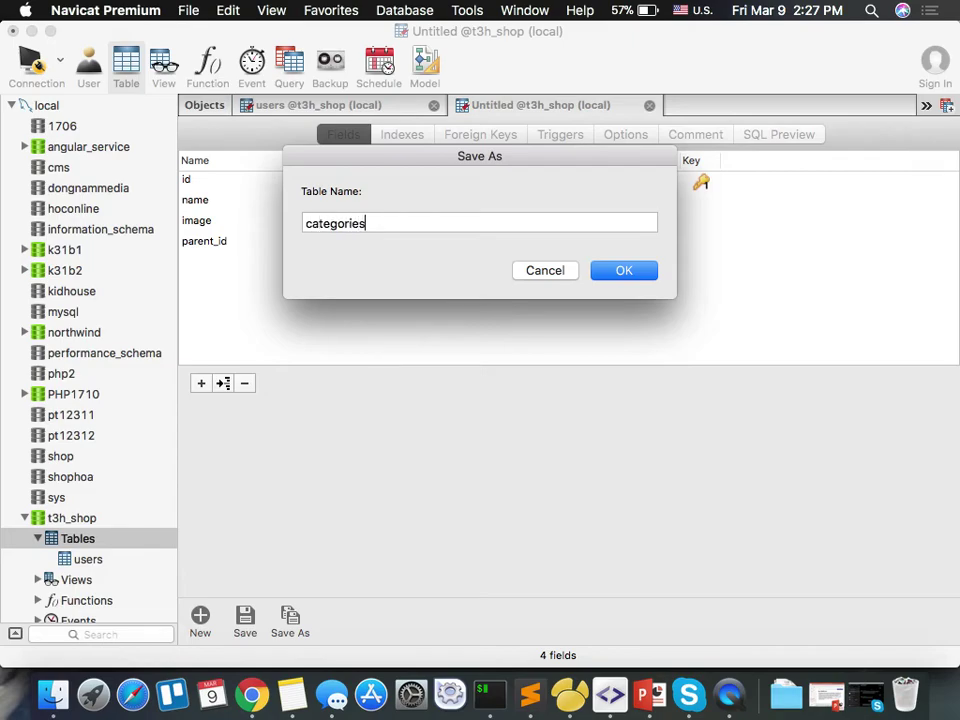
{"action": "key", "text": "Return"}
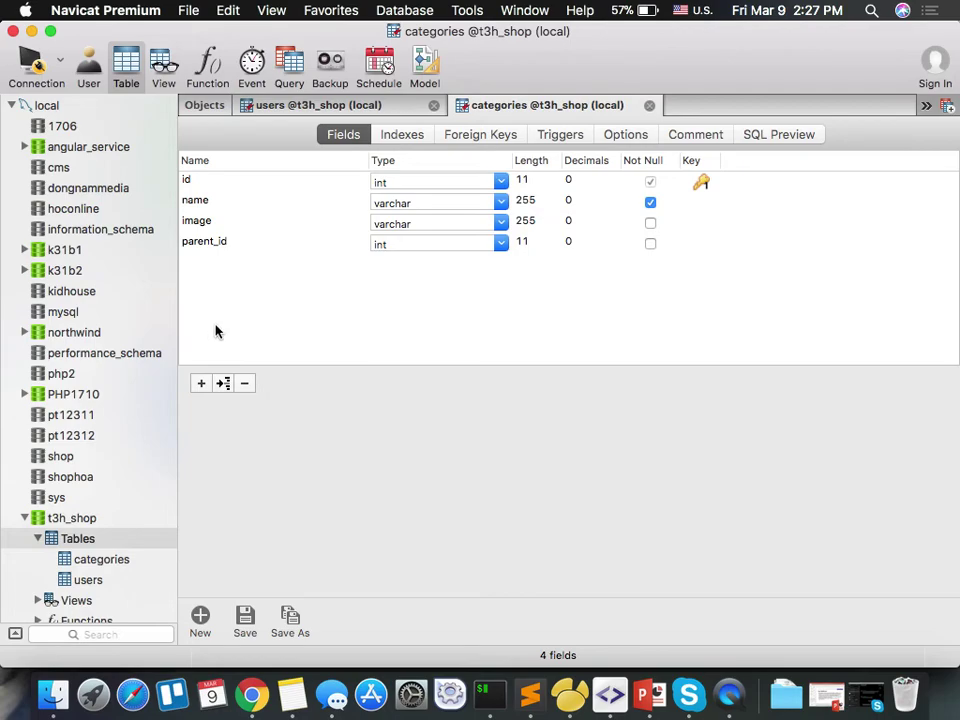
{"action": "left_click", "coordinate": [201, 383]}
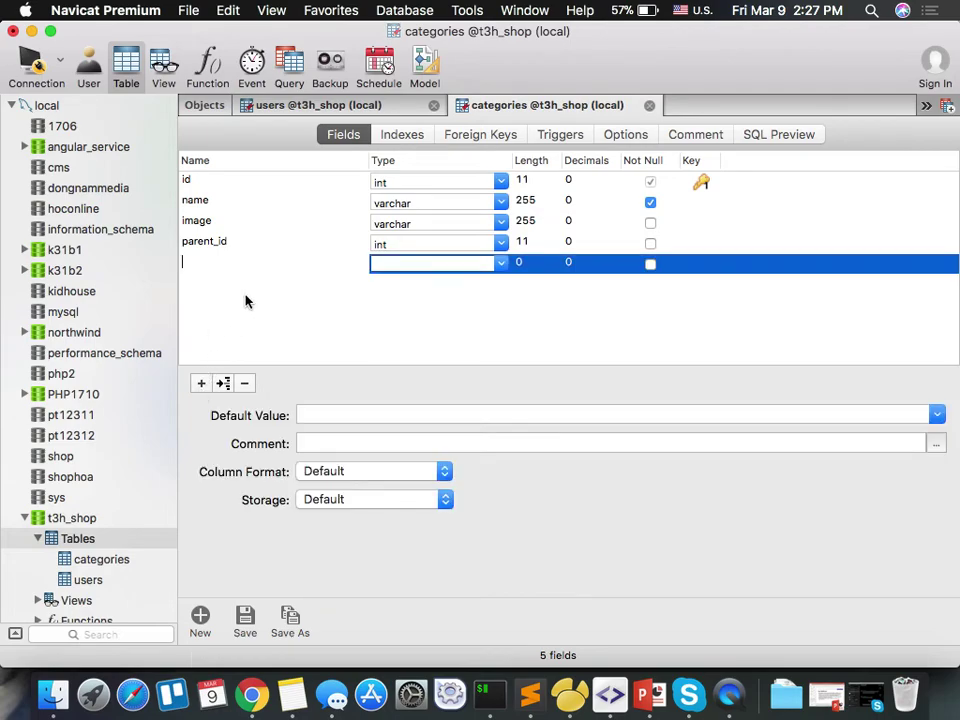
Name the new field 'description', set its type to text, and save.
{"action": "type", "text": "descriptions"}
{"action": "key", "text": "BackSpace"}
{"action": "key", "text": "Tab"}
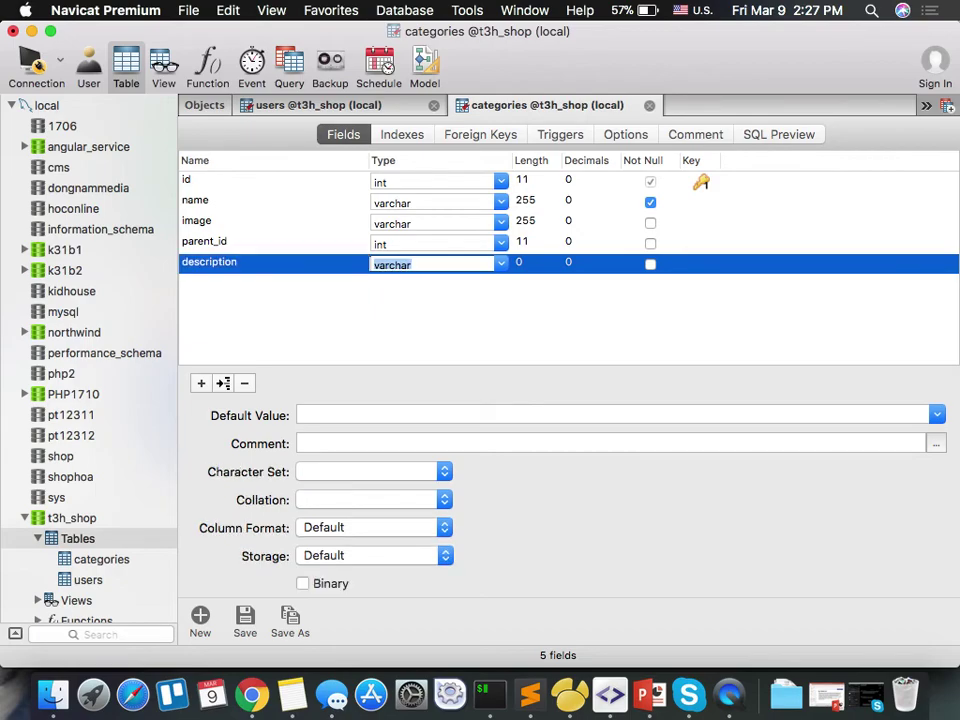
{"action": "type", "text": "text"}
{"action": "key", "text": "Tab"}
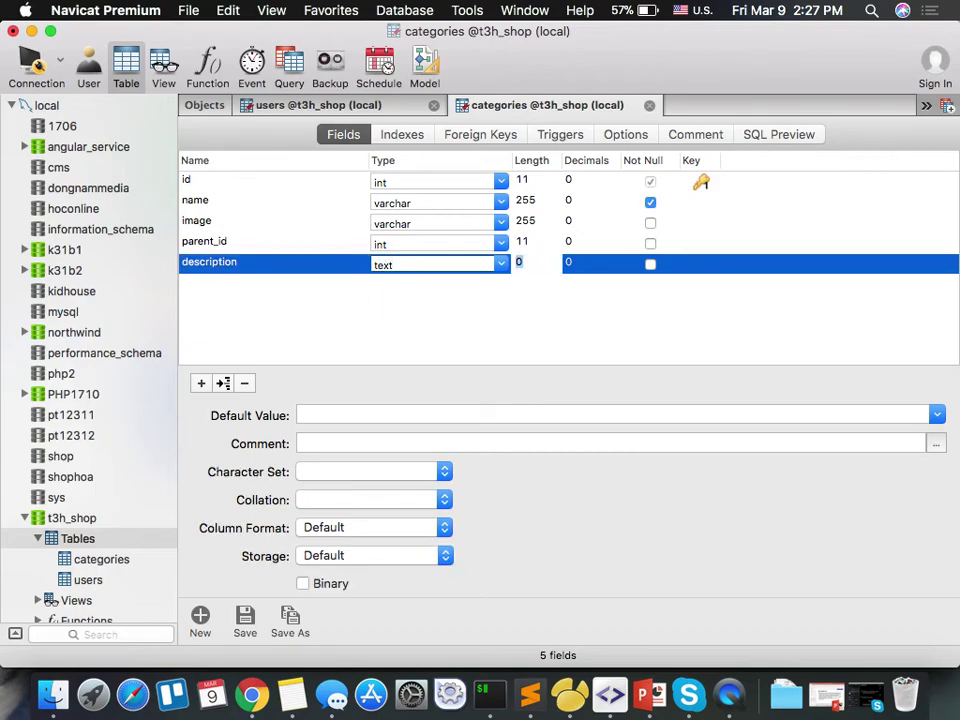
{"action": "key", "text": "super+s"}
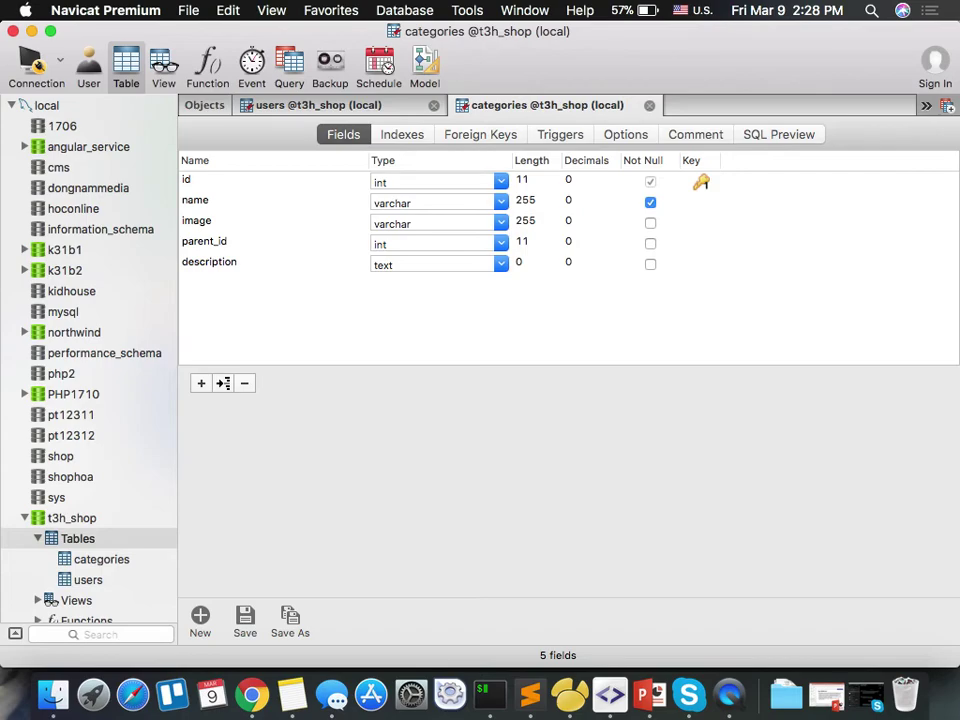
Start another new table with id as the auto-incrementing primary key.
{"action": "right_click", "coordinate": [87, 545]}
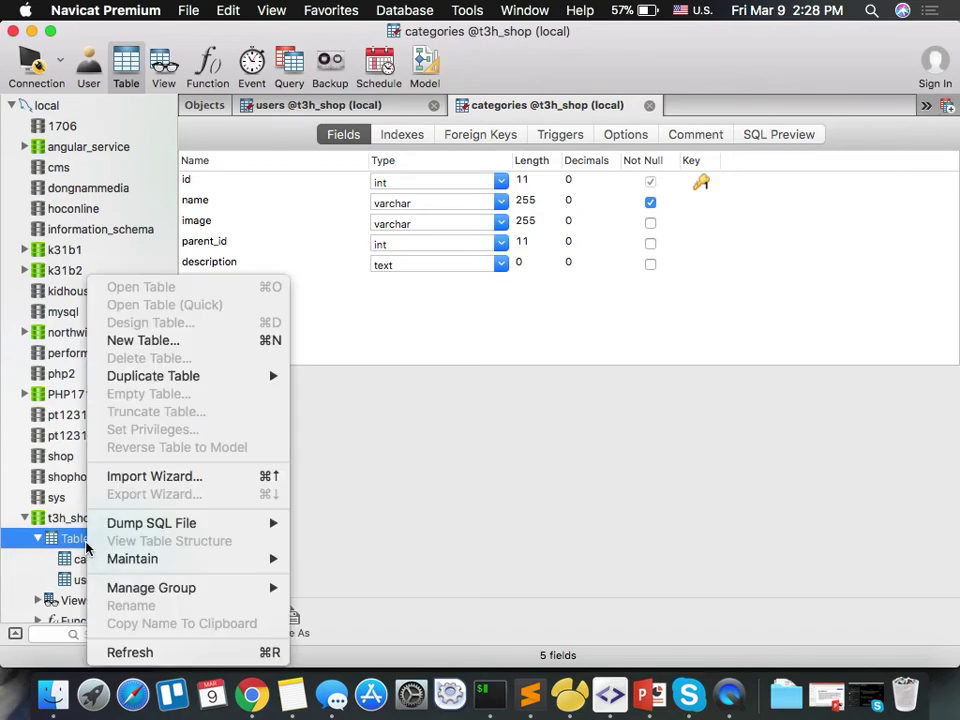
{"action": "left_click", "coordinate": [236, 340]}
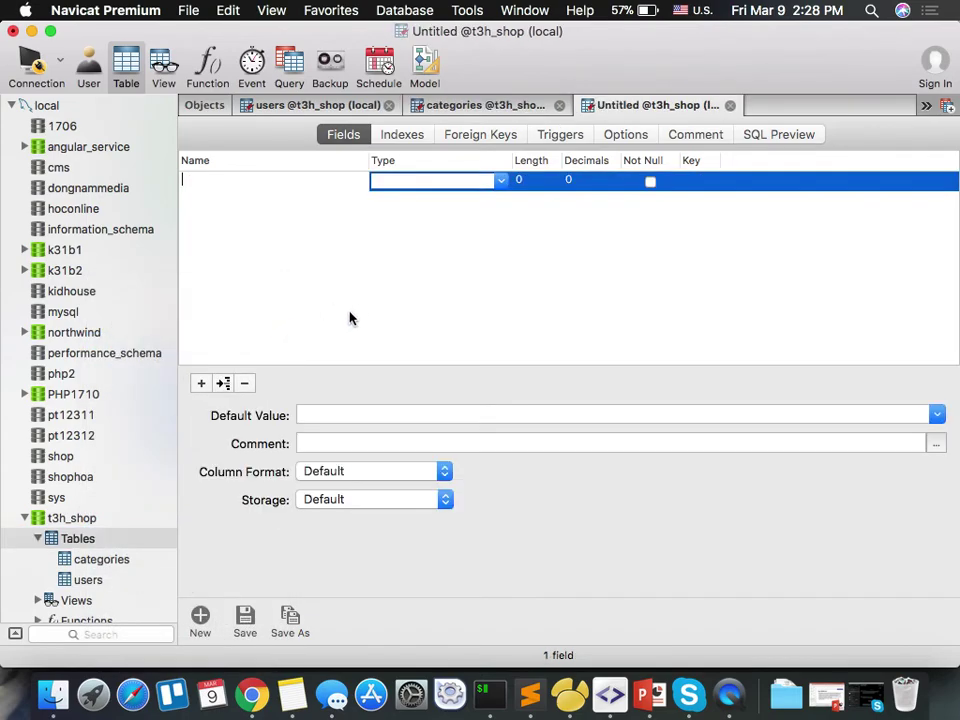
{"action": "type", "text": "id"}
{"action": "key", "text": "Tab"}
{"action": "key", "text": "Tab"}
{"action": "key", "text": "Tab"}
{"action": "key", "text": "Tab"}
{"action": "left_click", "coordinate": [701, 181]}
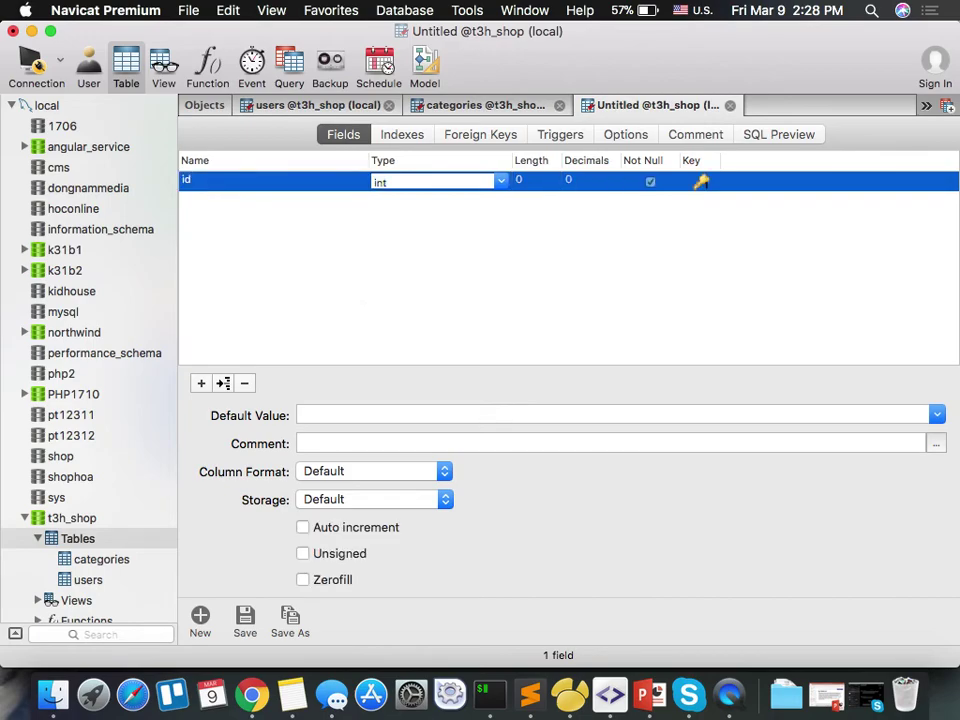
{"action": "left_click", "coordinate": [305, 527]}
Add a not-null varchar name field and a list_price field.
{"action": "key", "text": "Down"}
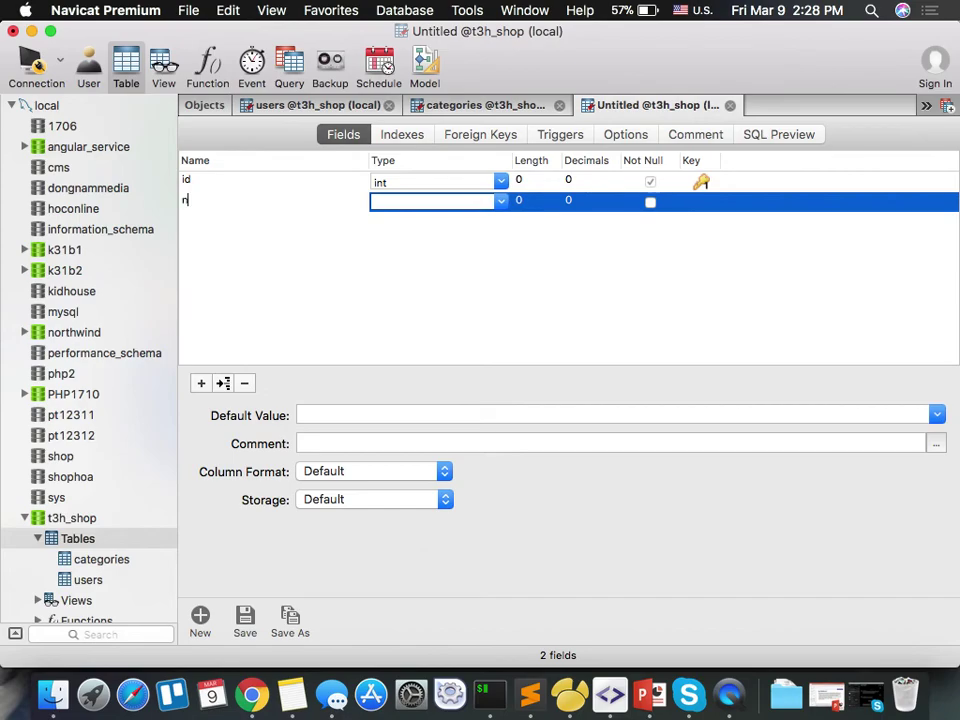
{"action": "type", "text": "name"}
{"action": "key", "text": "Tab"}
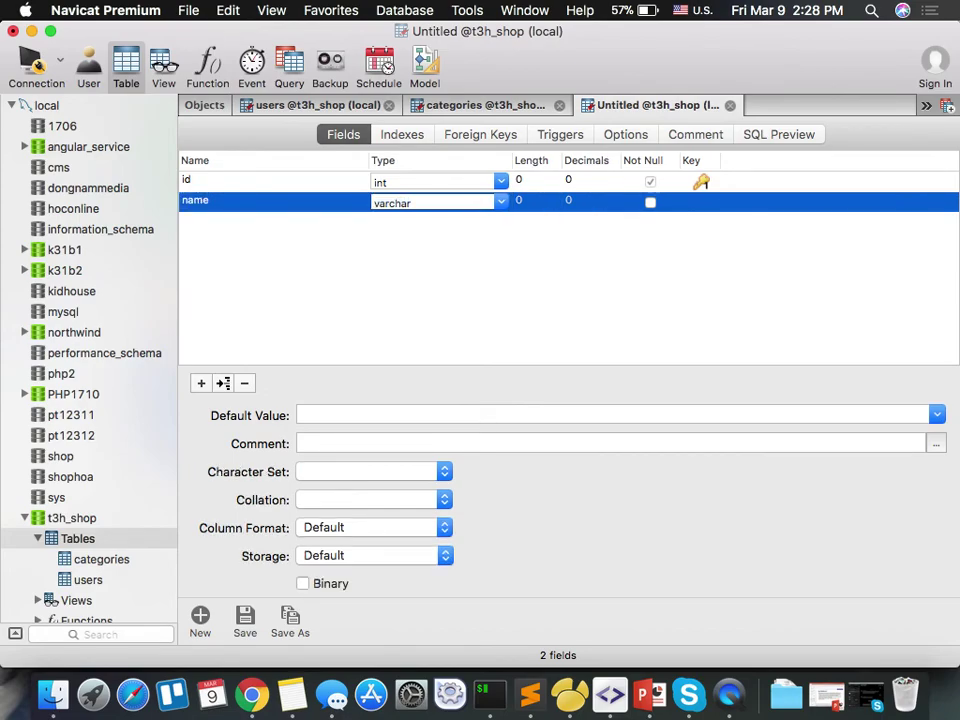
{"action": "left_click", "coordinate": [650, 203]}
{"action": "left_click", "coordinate": [650, 203]}
{"action": "key", "text": "Down"}
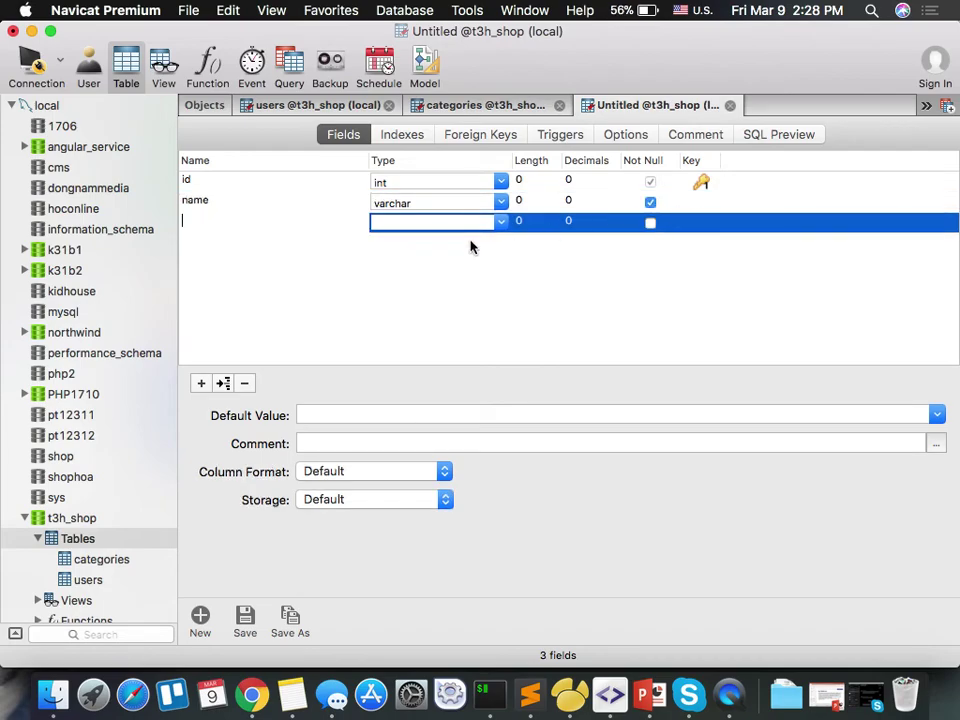
{"action": "type", "text": "list_price"}
{"action": "key", "text": "Tab"}
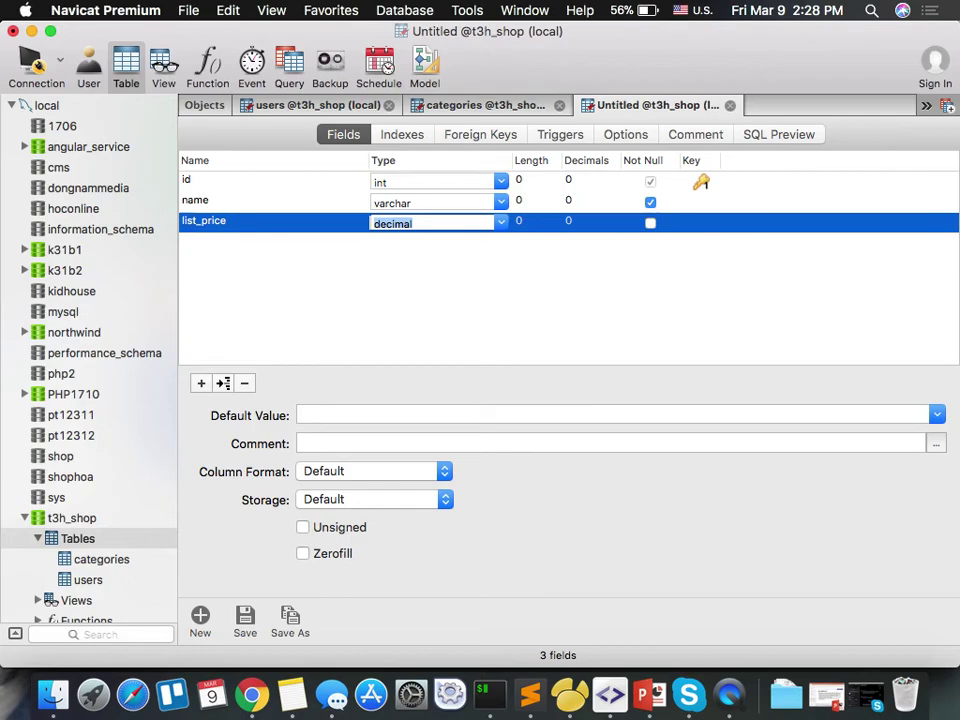
Retype list_price's data type in place of the default decimal.
{"action": "left_click", "coordinate": [500, 222]}
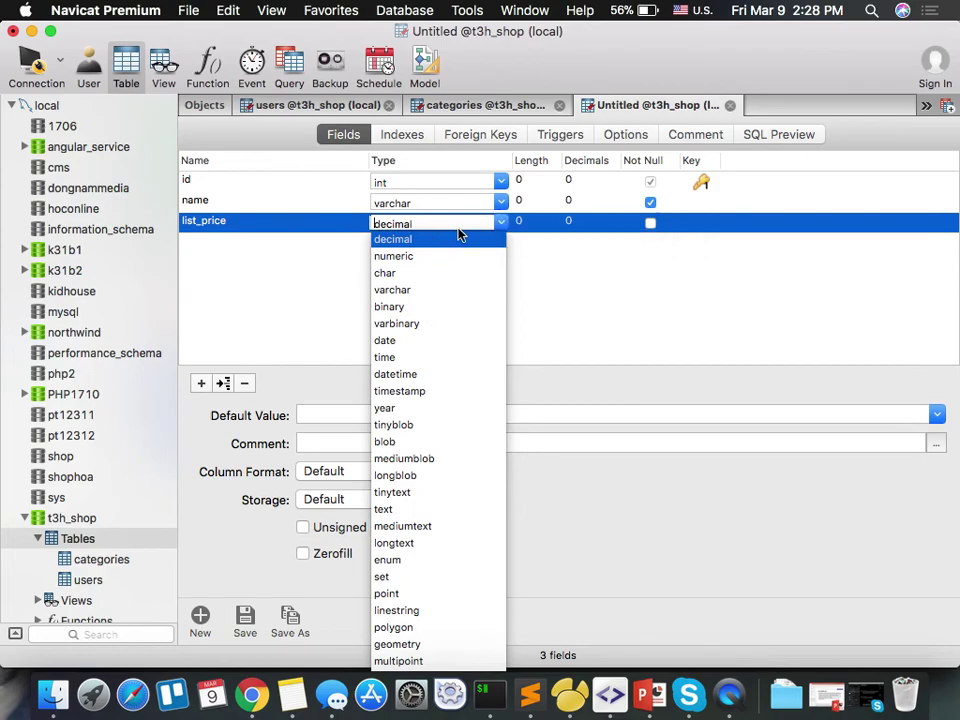
{"action": "key", "text": "BackSpace"}
{"action": "key", "text": "BackSpace"}
{"action": "key", "text": "BackSpace"}
{"action": "key", "text": "BackSpace"}
{"action": "key", "text": "BackSpace"}
{"action": "key", "text": "BackSpace"}
{"action": "key", "text": "BackSpace"}
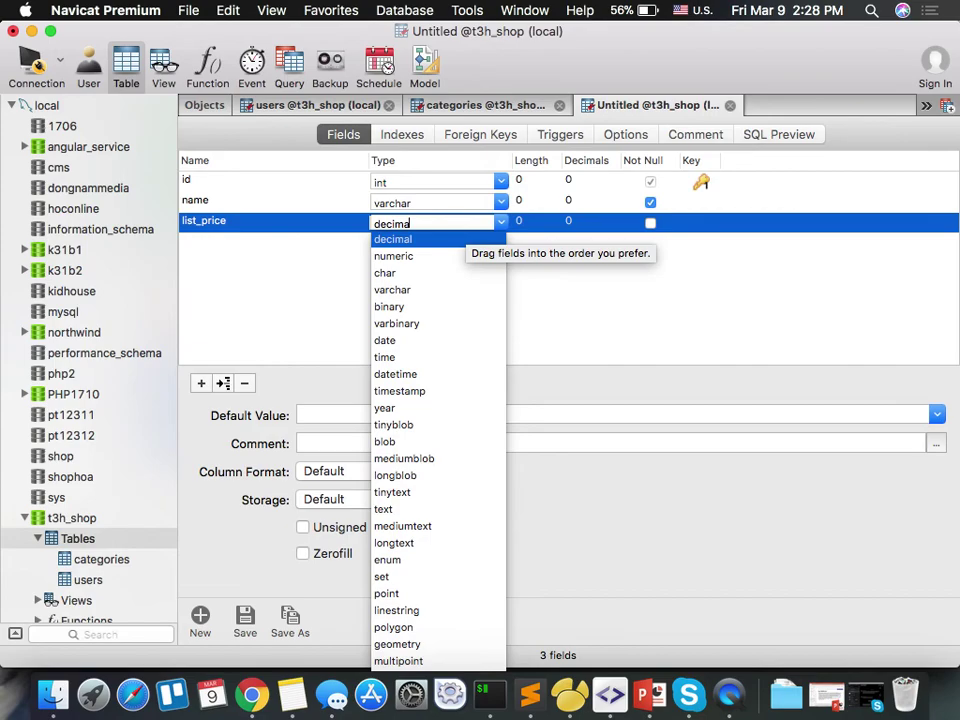
{"action": "type", "text": "int"}
{"action": "key", "text": "BackSpace"}
{"action": "key", "text": "BackSpace"}
{"action": "key", "text": "BackSpace"}
{"action": "type", "text": "bitgint"}
{"action": "key", "text": "BackSpace"}
{"action": "key", "text": "BackSpace"}
{"action": "key", "text": "BackSpace"}
{"action": "key", "text": "BackSpace"}
{"action": "key", "text": "BackSpace"}
{"action": "type", "text": "o"}
{"action": "key", "text": "Tab"}
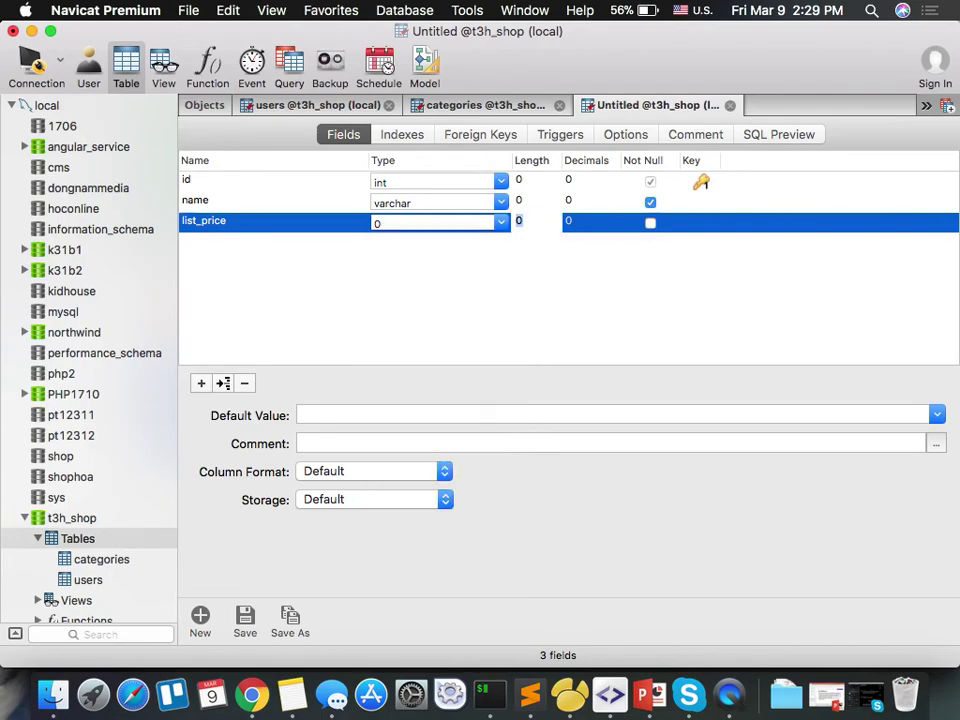
{"action": "key", "text": "Tab"}
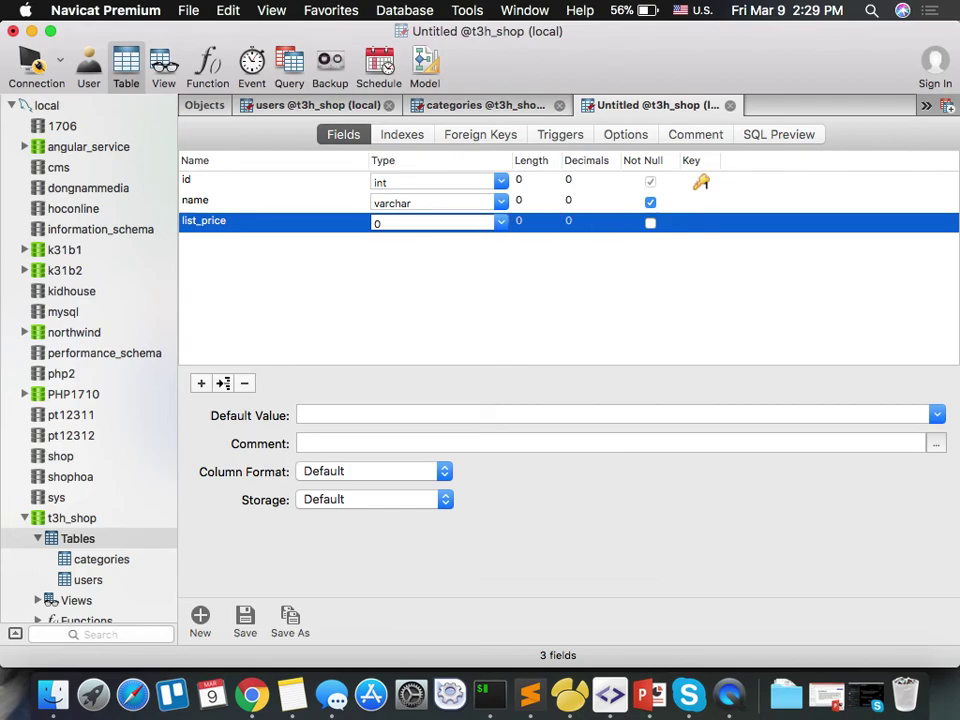
Add a fourth field named sell_price.
{"action": "key", "text": "Tab"}
{"action": "type", "text": "sell_price"}
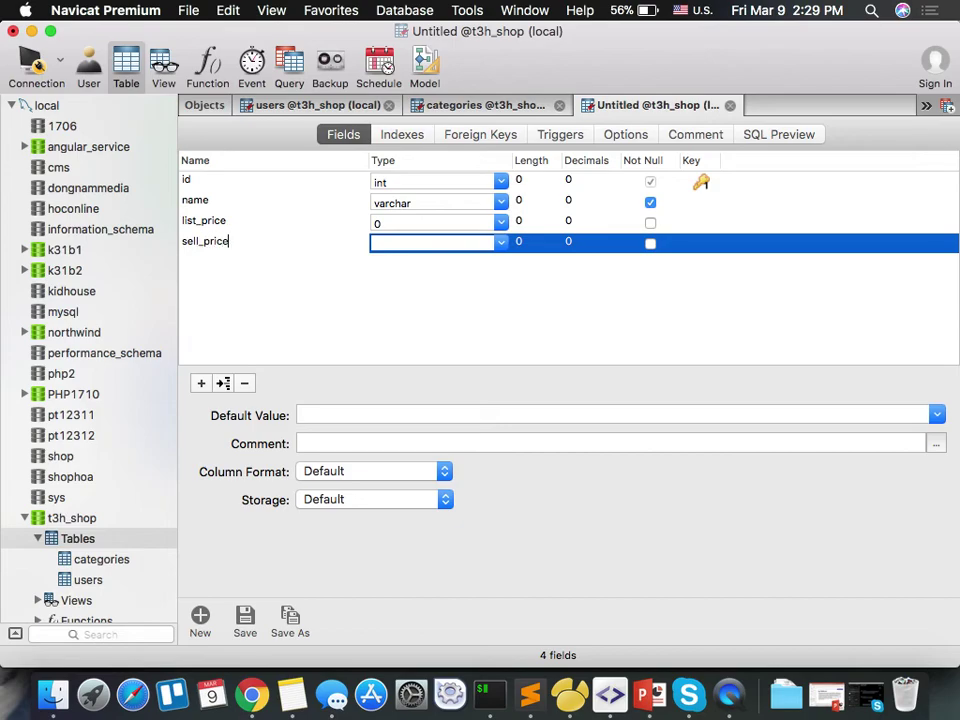
{"action": "key", "text": "Tab"}
{"action": "type", "text": "decimal"}
{"action": "type", "text": "int"}
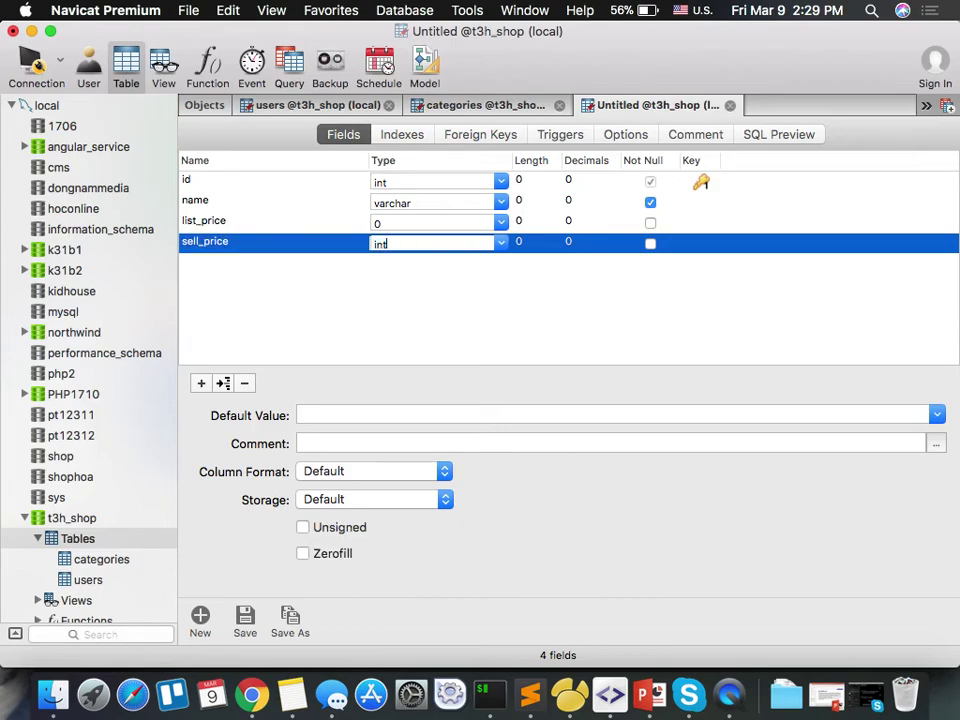
Set list_price's type to bigint and sell_price's type to int.
{"action": "left_click", "coordinate": [405, 222]}
{"action": "type", "text": "big"}
{"action": "key", "text": "Return"}
{"action": "key", "text": "Tab"}
{"action": "key", "text": "Tab"}
{"action": "key", "text": "Tab"}
{"action": "key", "text": "Tab"}
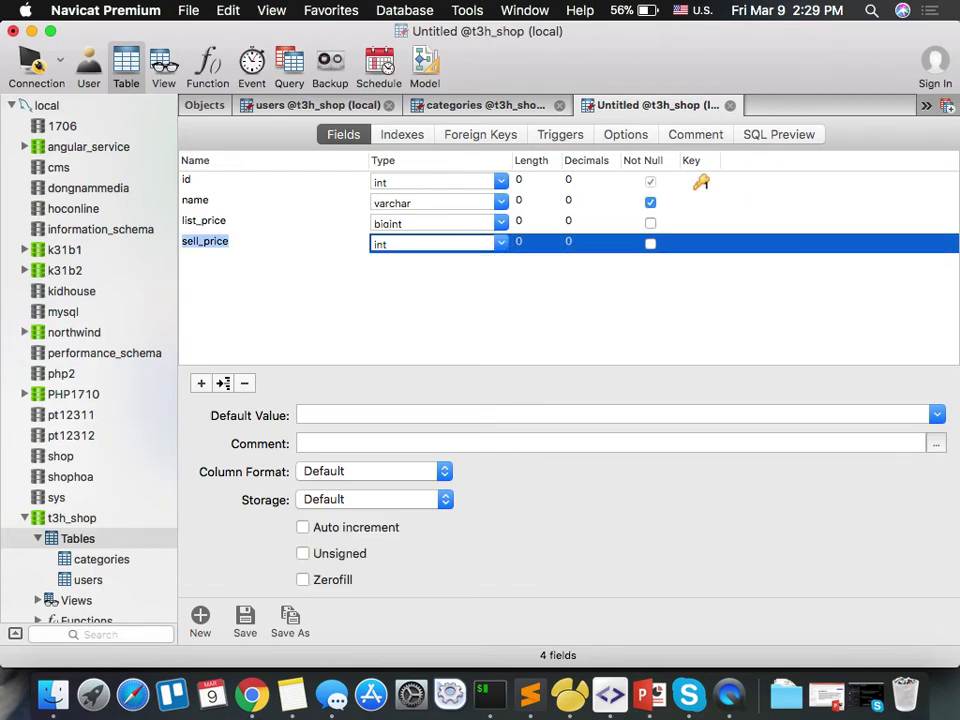
{"action": "key", "text": "Tab"}
{"action": "key", "text": "Tab"}
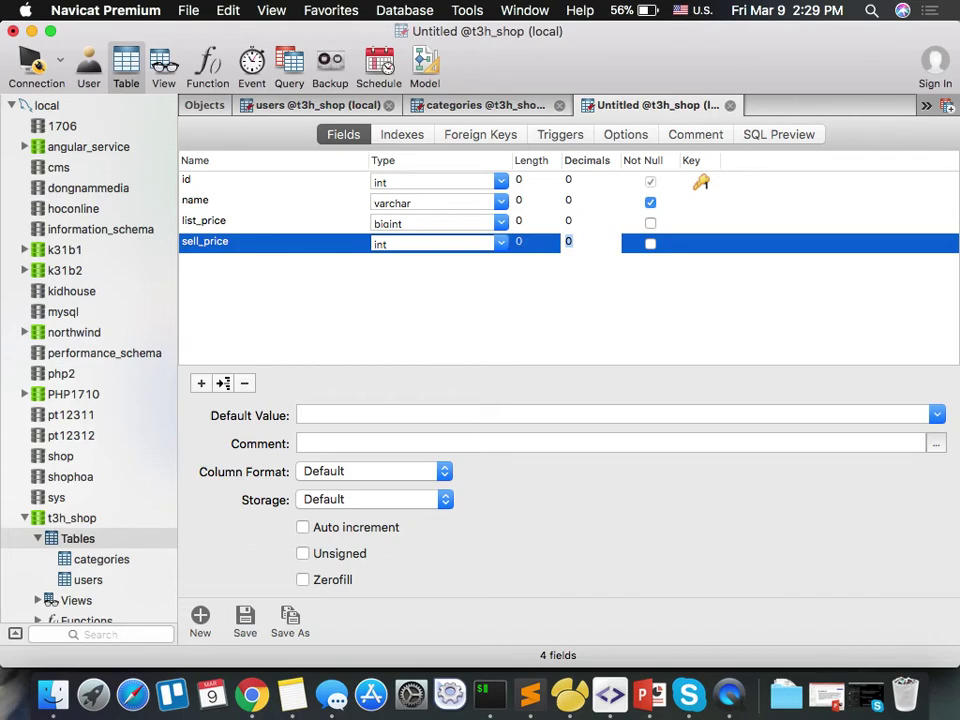
Make sell_price not null with a default value of 0.
{"action": "left_click", "coordinate": [650, 245]}
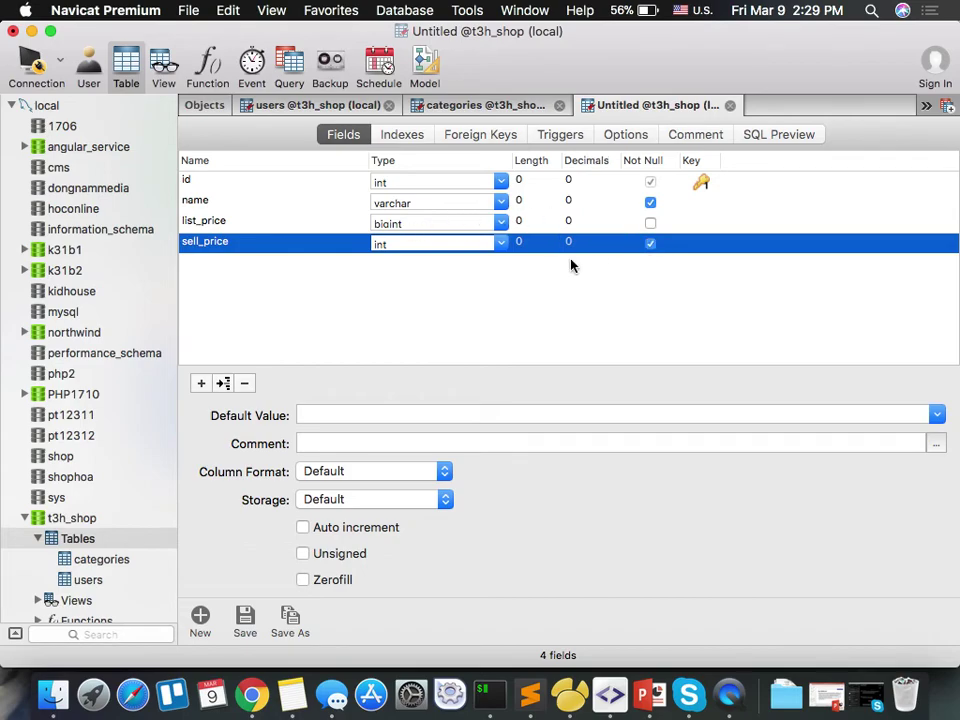
{"action": "left_click", "coordinate": [430, 414]}
{"action": "type", "text": "0"}
{"action": "key", "text": "Tab"}
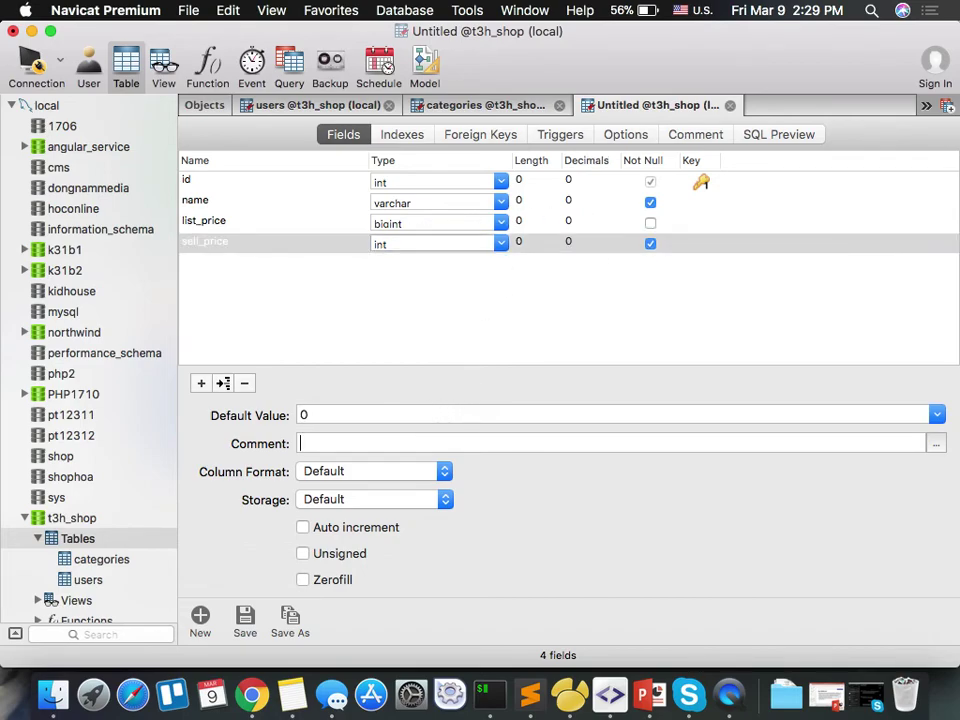
{"action": "left_click", "coordinate": [322, 318]}
{"action": "left_click", "coordinate": [287, 244]}
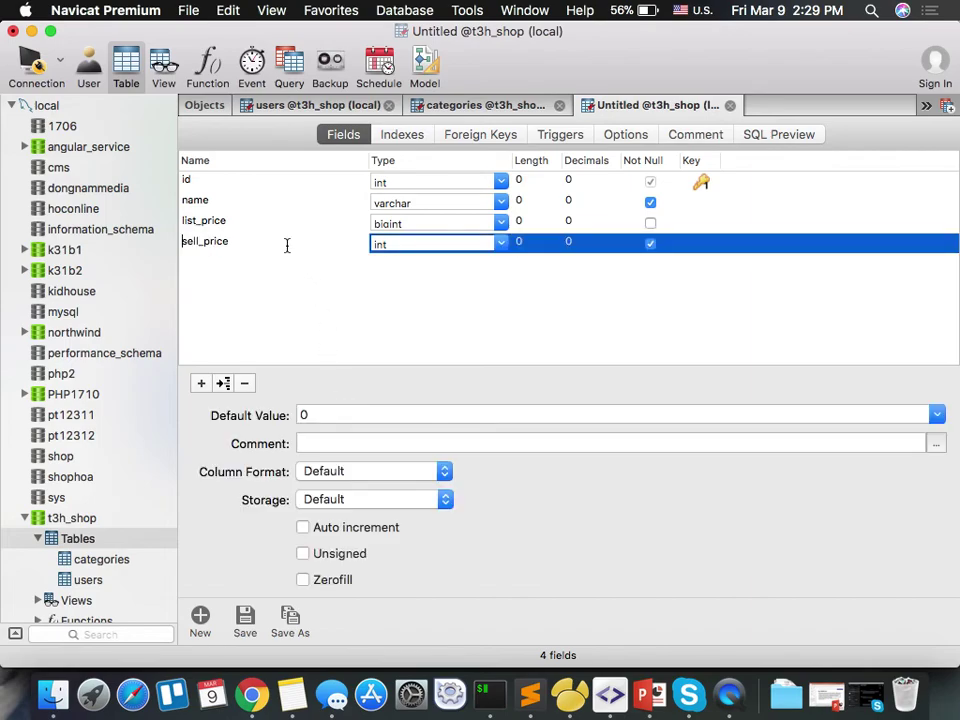
{"action": "key", "text": "Tab"}
{"action": "key", "text": "Tab"}
{"action": "key", "text": "Tab"}
{"action": "key", "text": "Tab"}
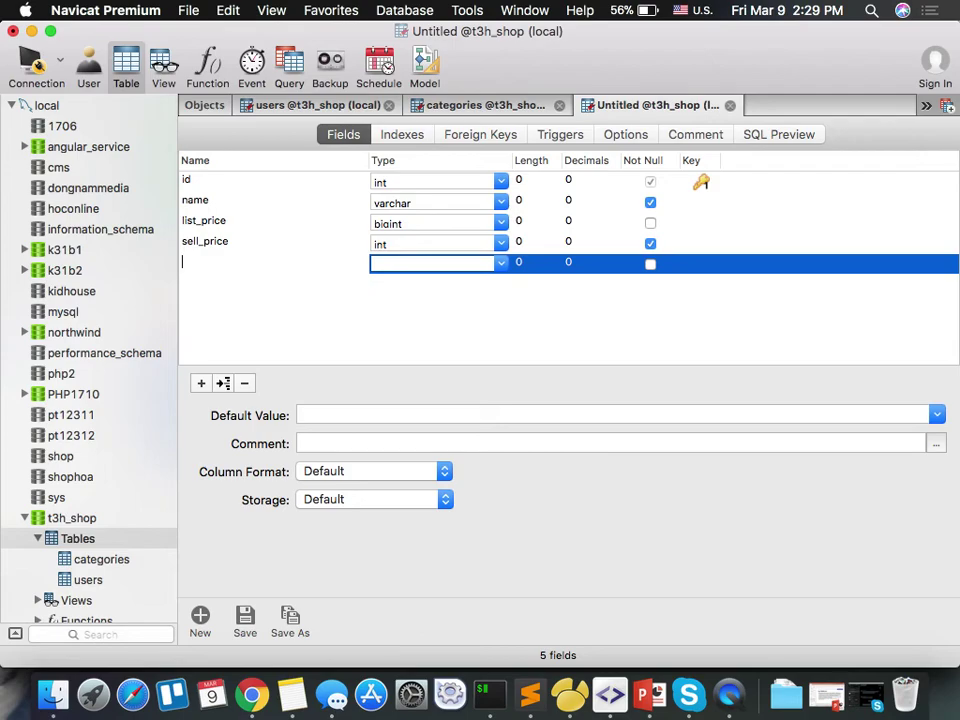
Add feature_image as a varchar field and detail as a text field.
{"action": "type", "text": "feature_image"}
{"action": "key", "text": "Tab"}
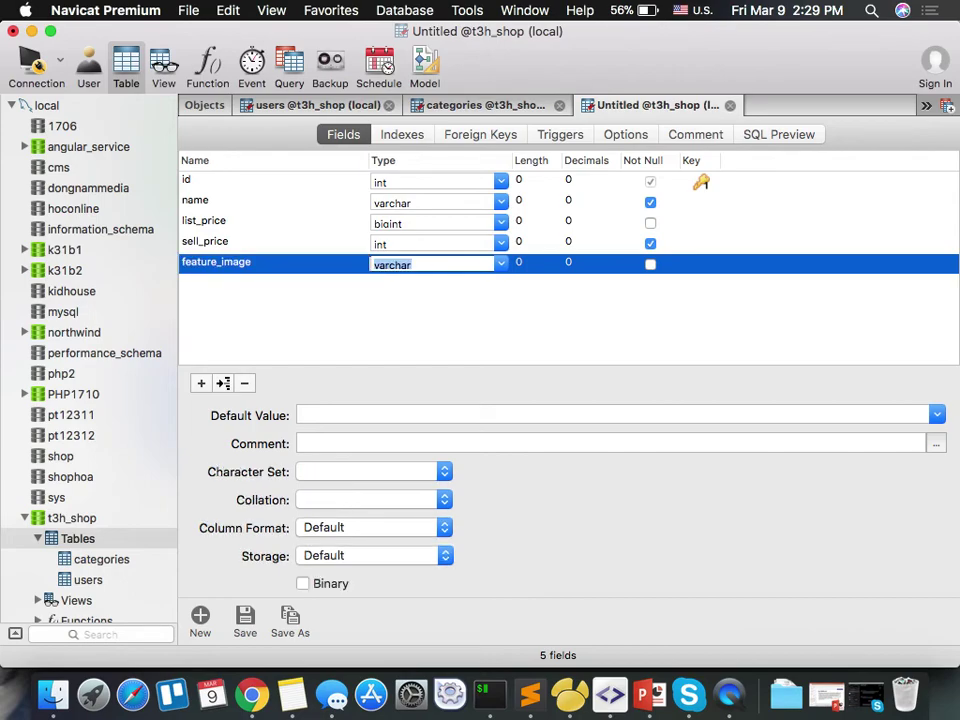
{"action": "key", "text": "Down"}
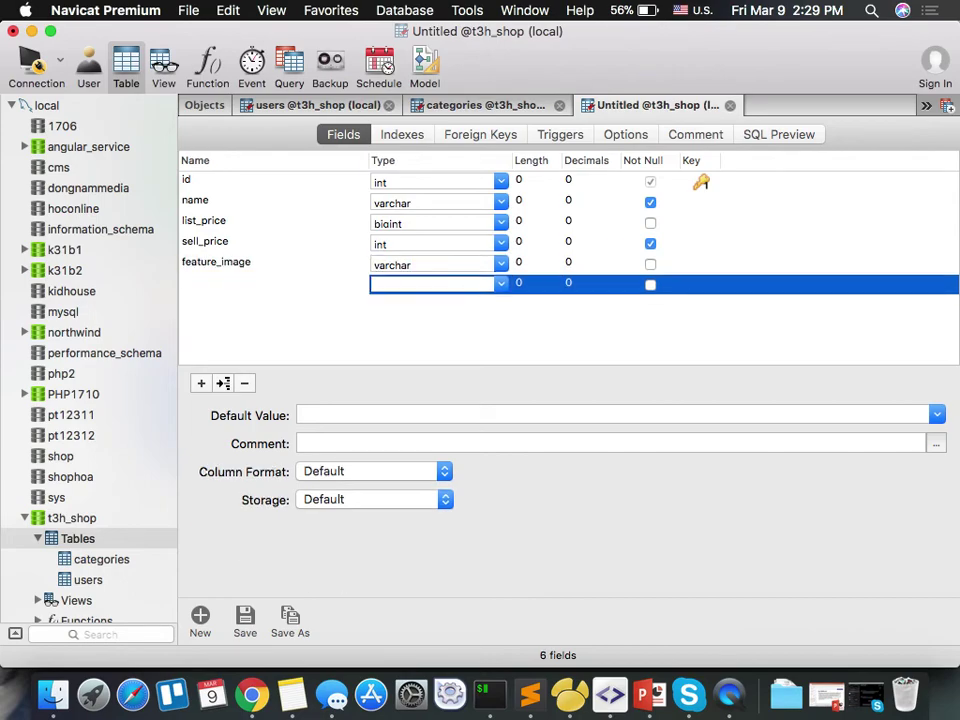
{"action": "type", "text": "detail"}
{"action": "key", "text": "Tab"}
{"action": "type", "text": "tex"}
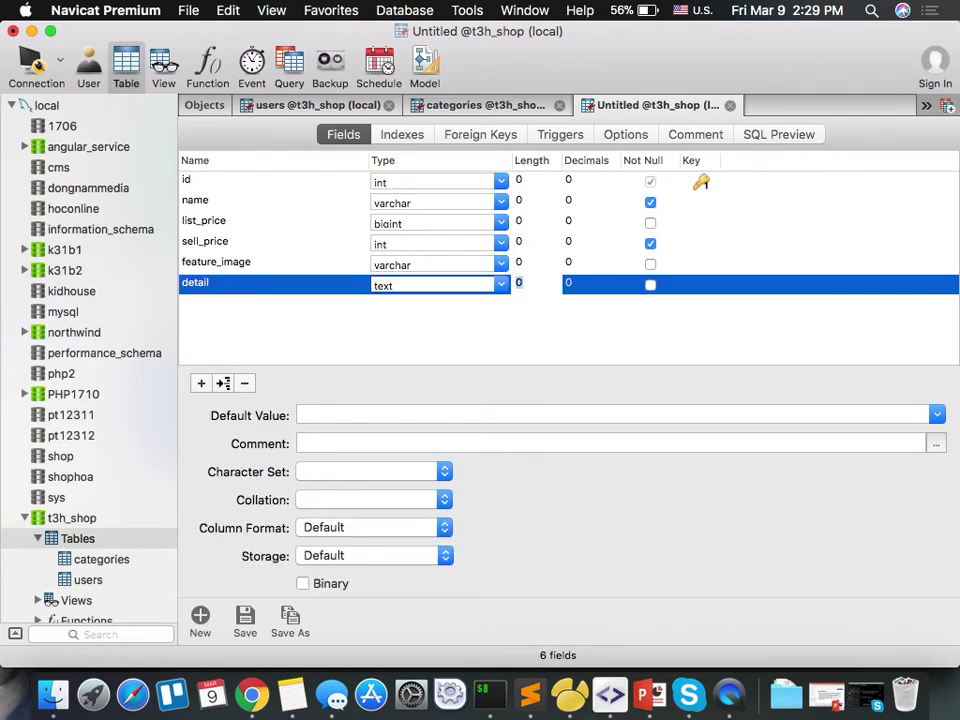
{"action": "key", "text": "Down"}
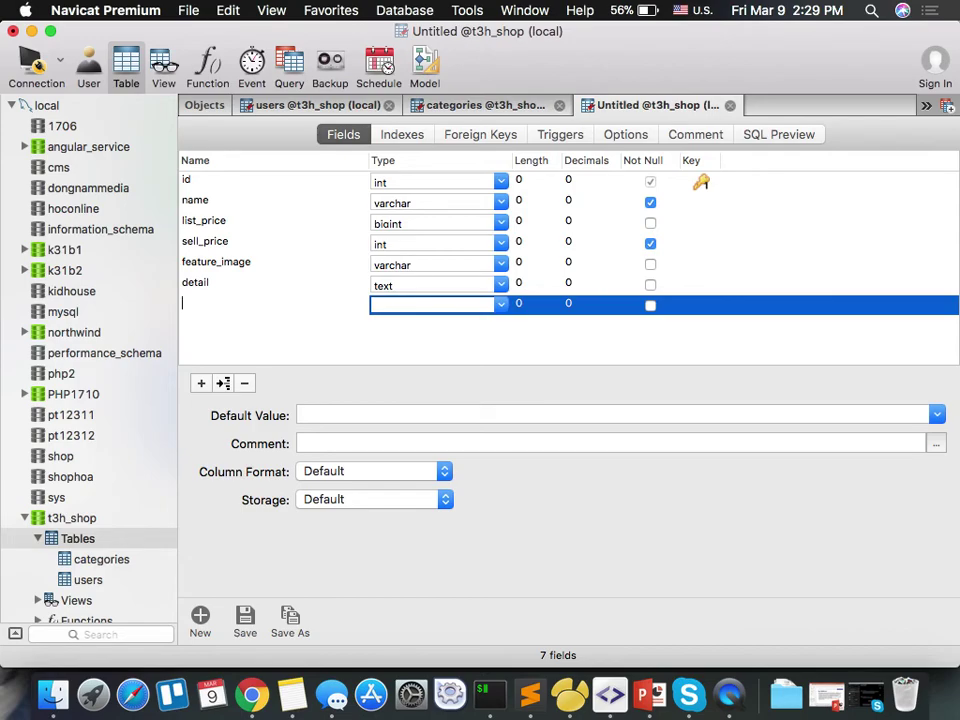
Delete the extra empty field row and back out of the save prompt without naming the table.
{"action": "left_click", "coordinate": [244, 384]}
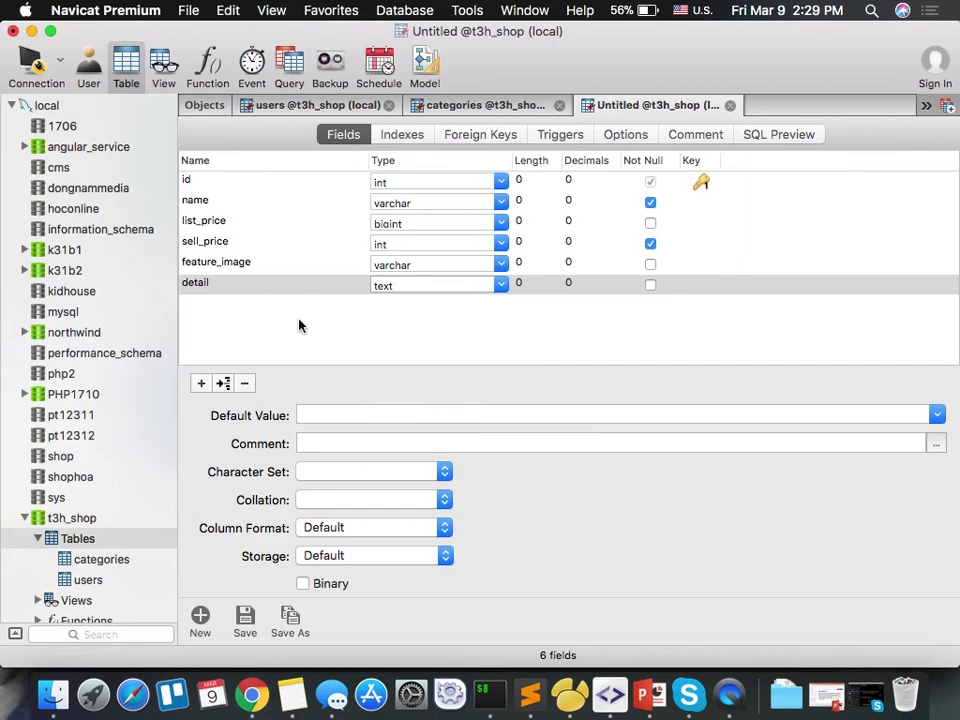
{"action": "left_click", "coordinate": [308, 327]}
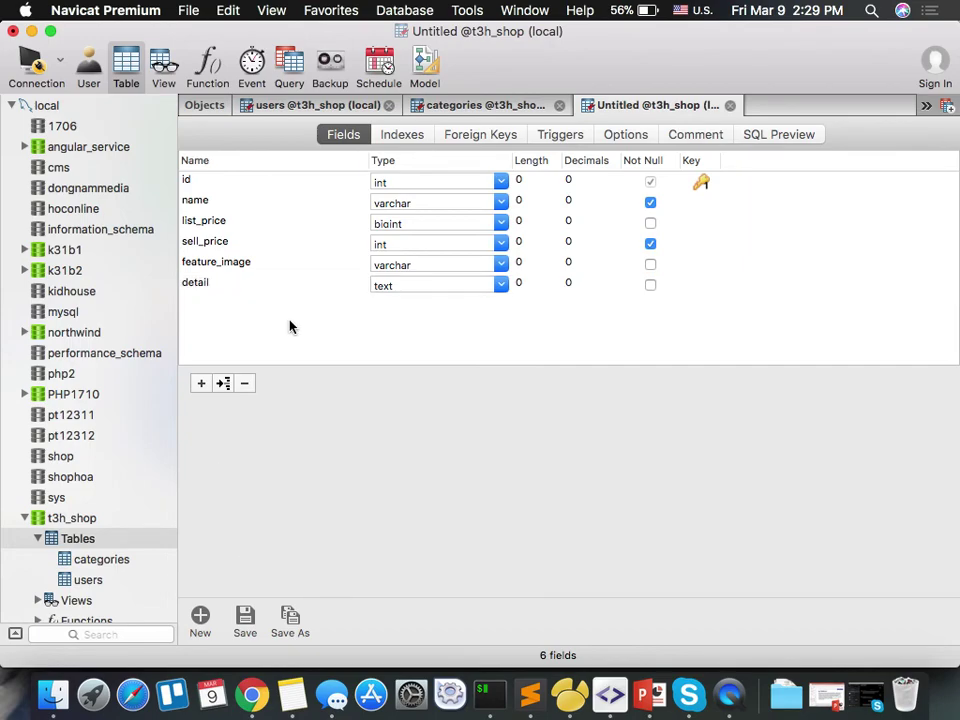
{"action": "key", "text": "super+s"}
{"action": "type", "text": "pro"}
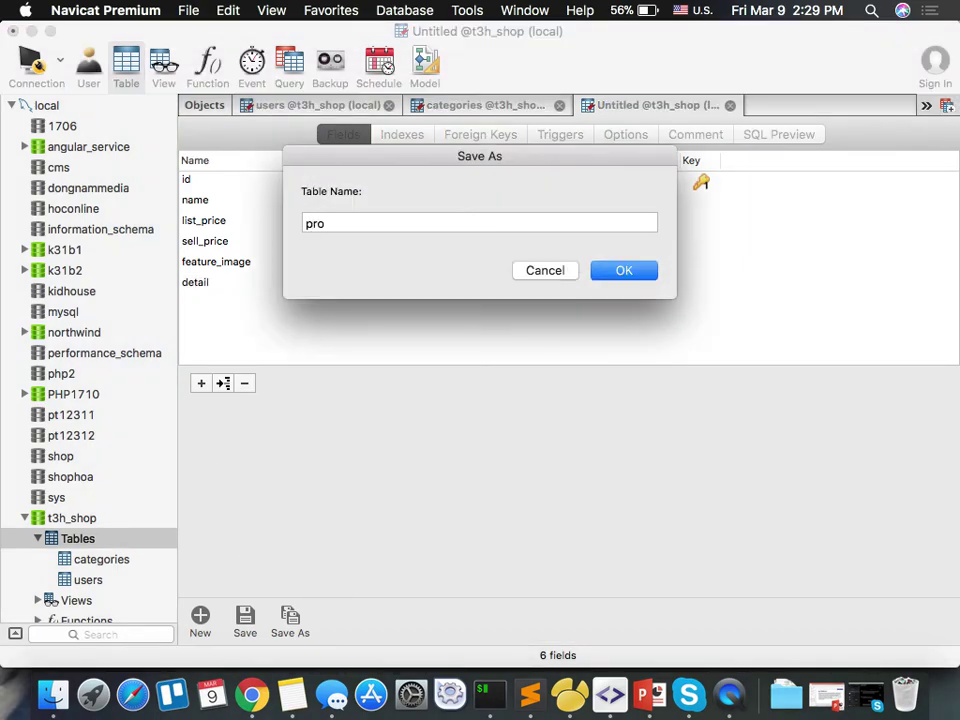
{"action": "key", "text": "Escape"}
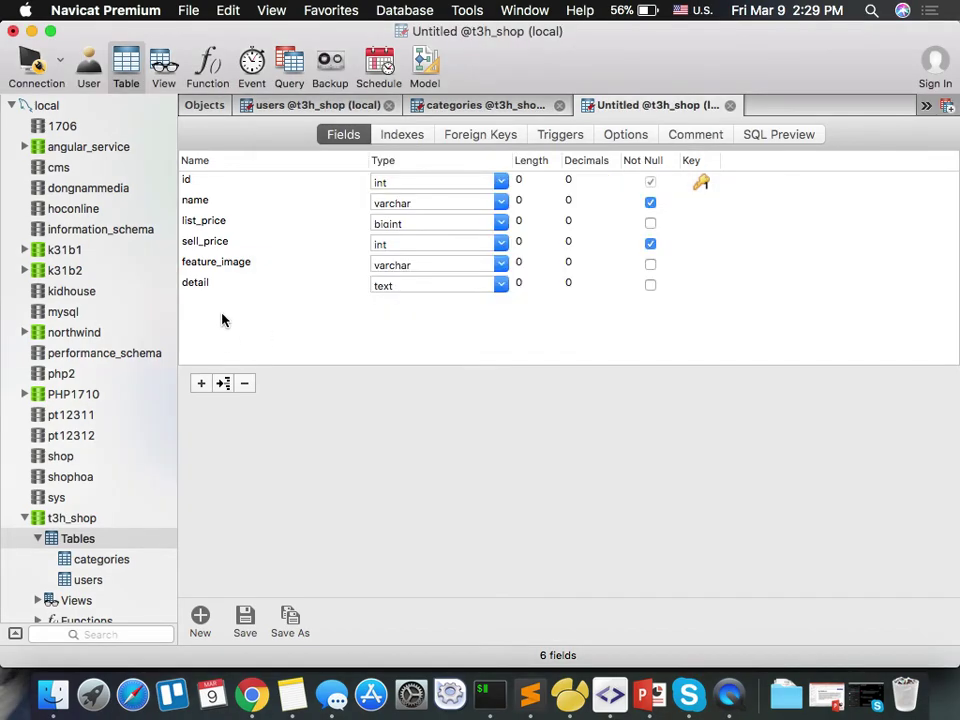
Add an int cate_id field below detail.
{"action": "left_click", "coordinate": [201, 383]}
{"action": "type", "text": "cate_id"}
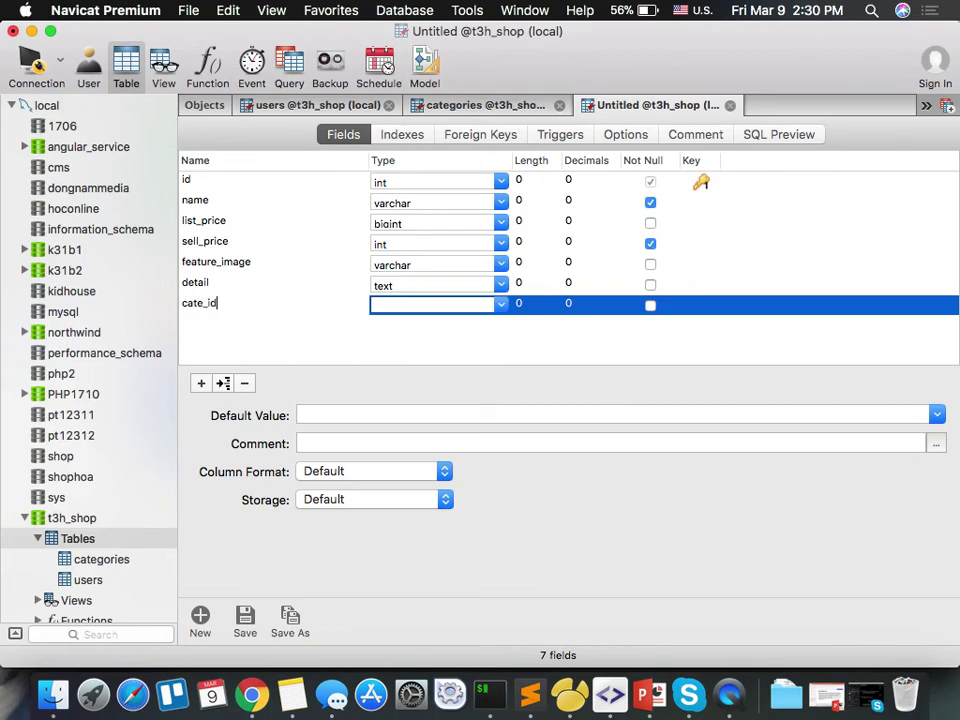
{"action": "key", "text": "Tab"}
{"action": "type", "text": "int"}
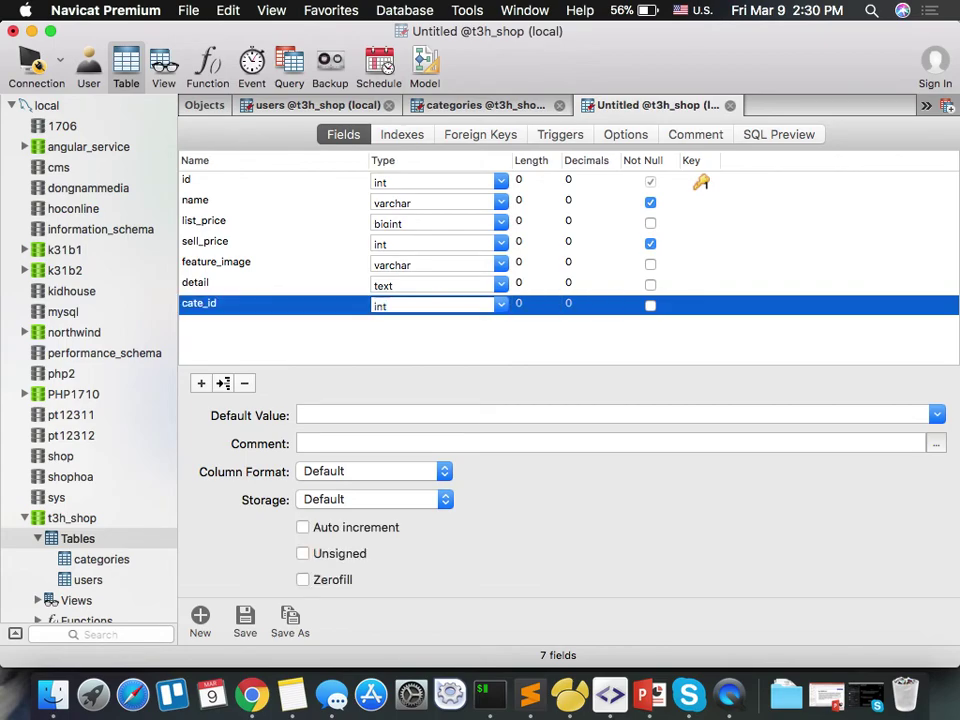
Save the table as products.
{"action": "key", "text": "super+s"}
{"action": "type", "text": "products"}
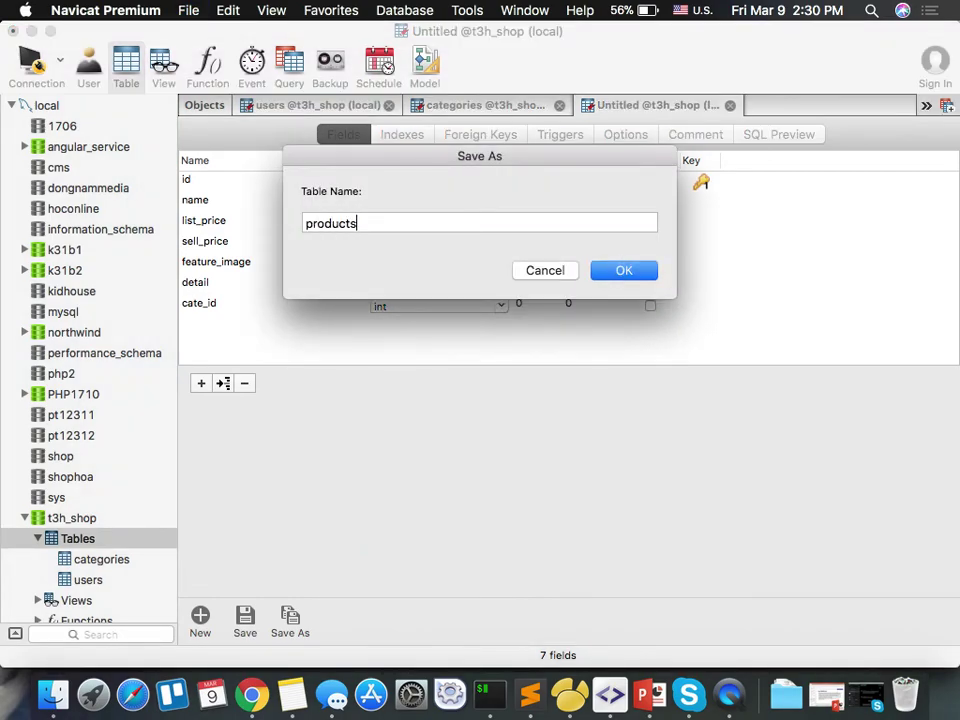
{"action": "key", "text": "Return"}
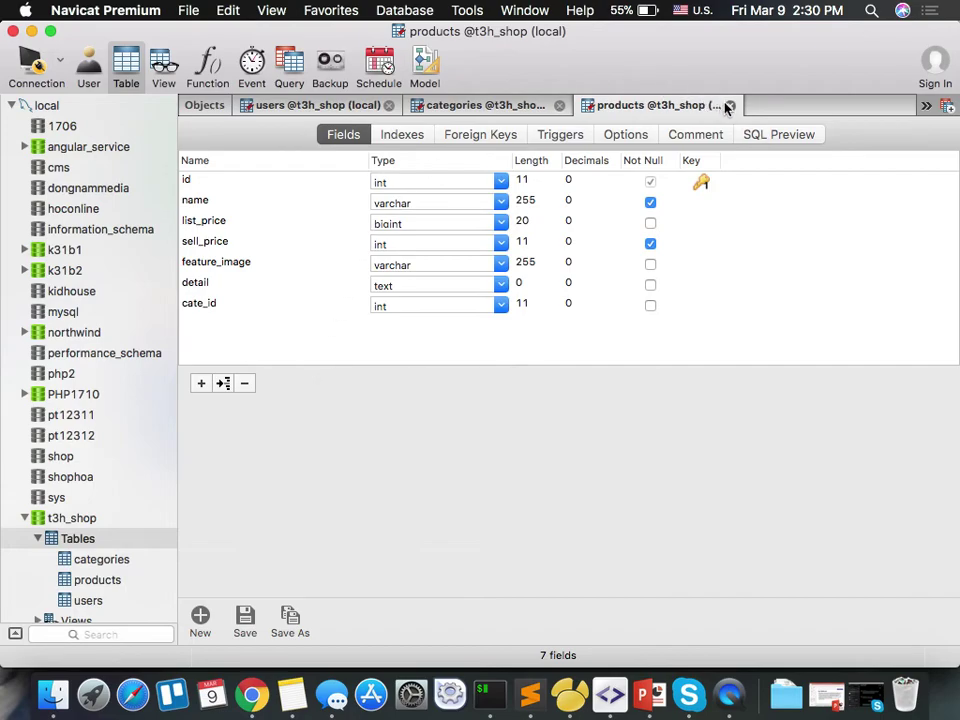
Show the t3h_shop table list and create a new table from the Tables context menu.
{"action": "left_click", "coordinate": [206, 105]}
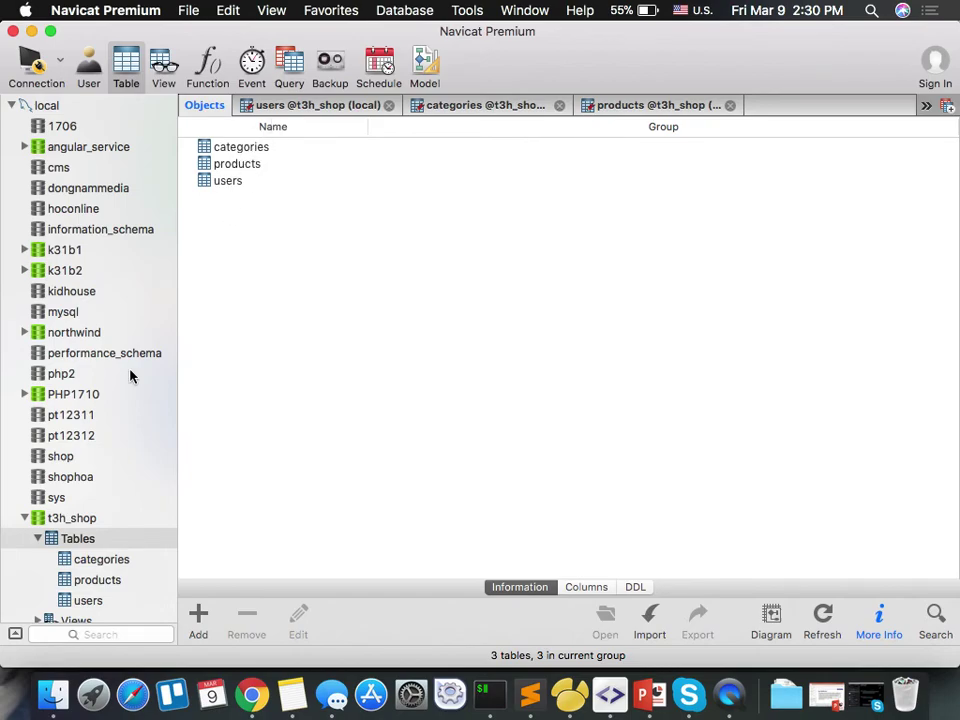
{"action": "right_click", "coordinate": [89, 541]}
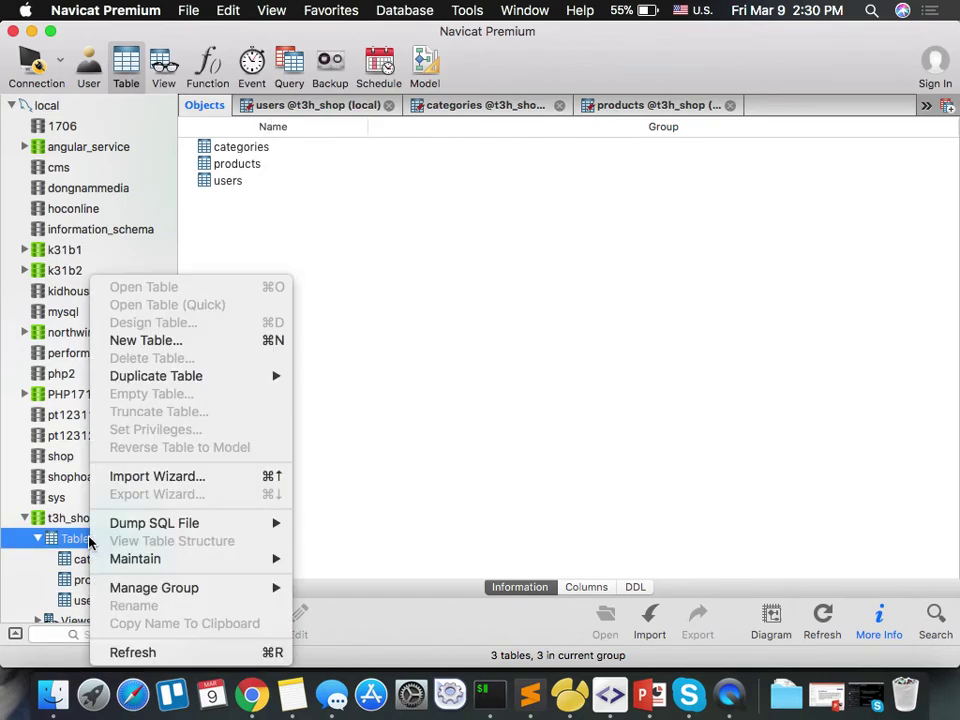
{"action": "left_click", "coordinate": [252, 339]}
Create an int id field as the auto-incrementing primary key.
{"action": "type", "text": "id"}
{"action": "key", "text": "Tab"}
{"action": "type", "text": "int"}
{"action": "key", "text": "Tab"}
{"action": "key", "text": "Return"}
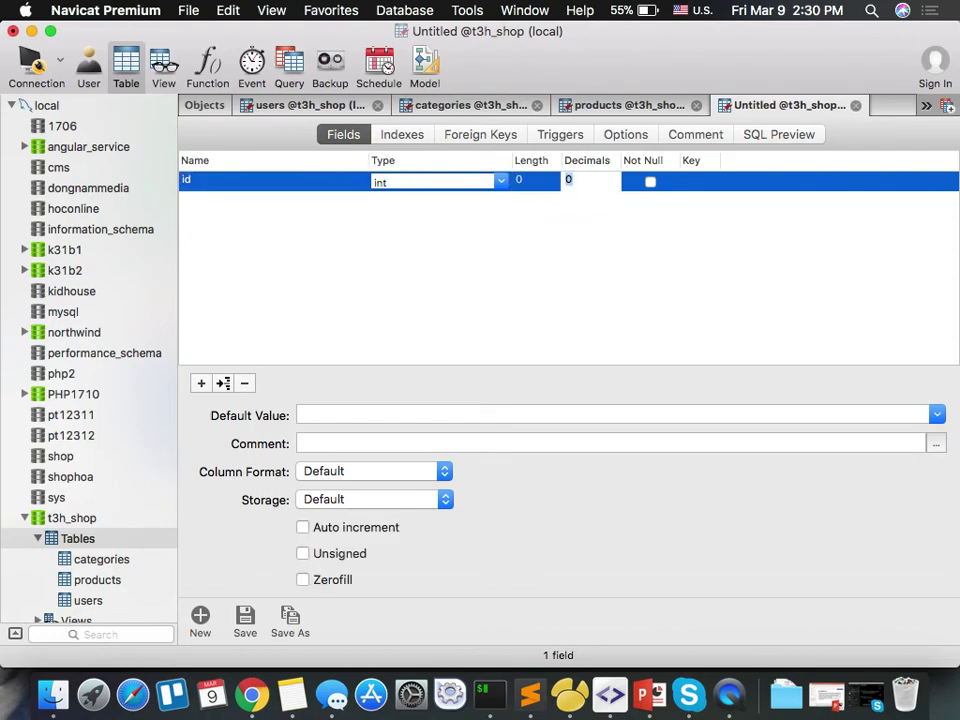
{"action": "left_click", "coordinate": [701, 181]}
{"action": "left_click", "coordinate": [349, 528]}
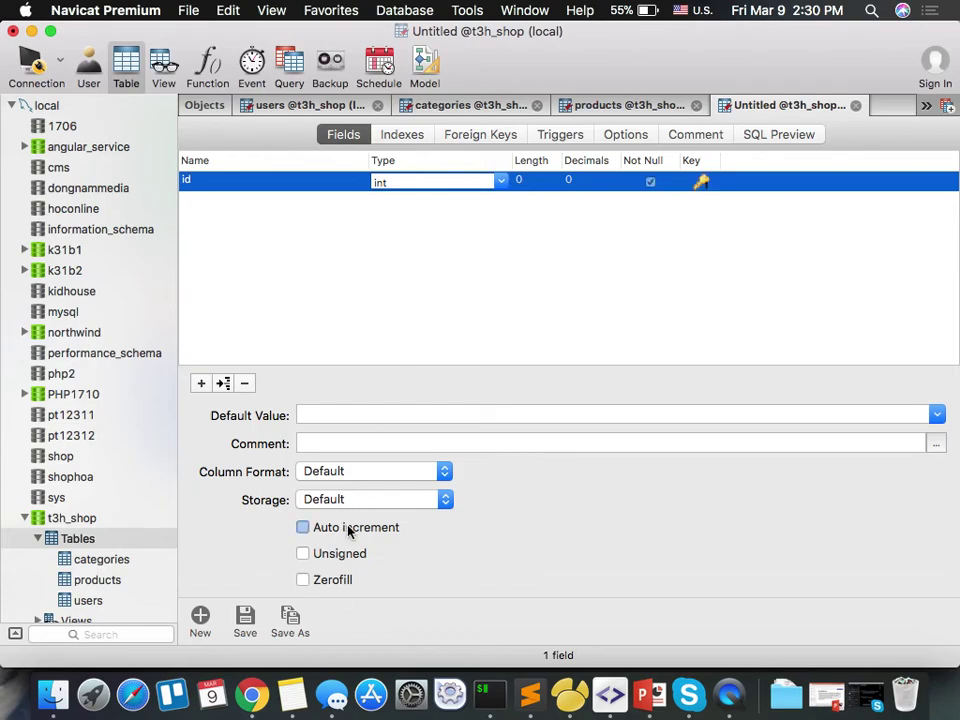
Add an int product_id field and a varchar image_url field, then bring up Save As.
{"action": "left_click", "coordinate": [521, 302]}
{"action": "type", "text": "prod"}
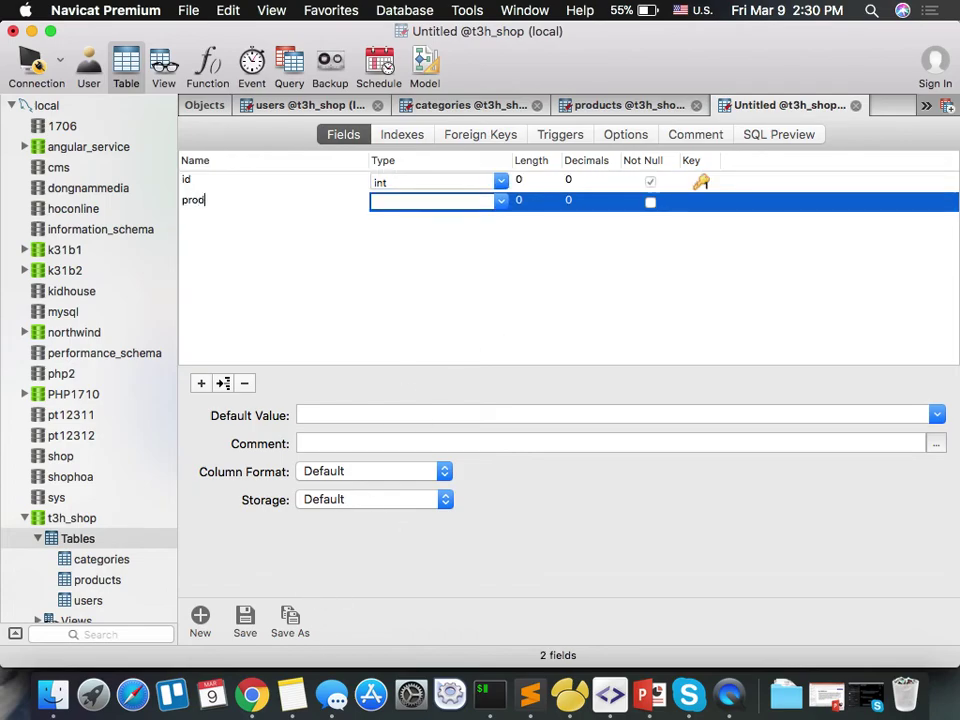
{"action": "type", "text": "uct_id"}
{"action": "key", "text": "Tab"}
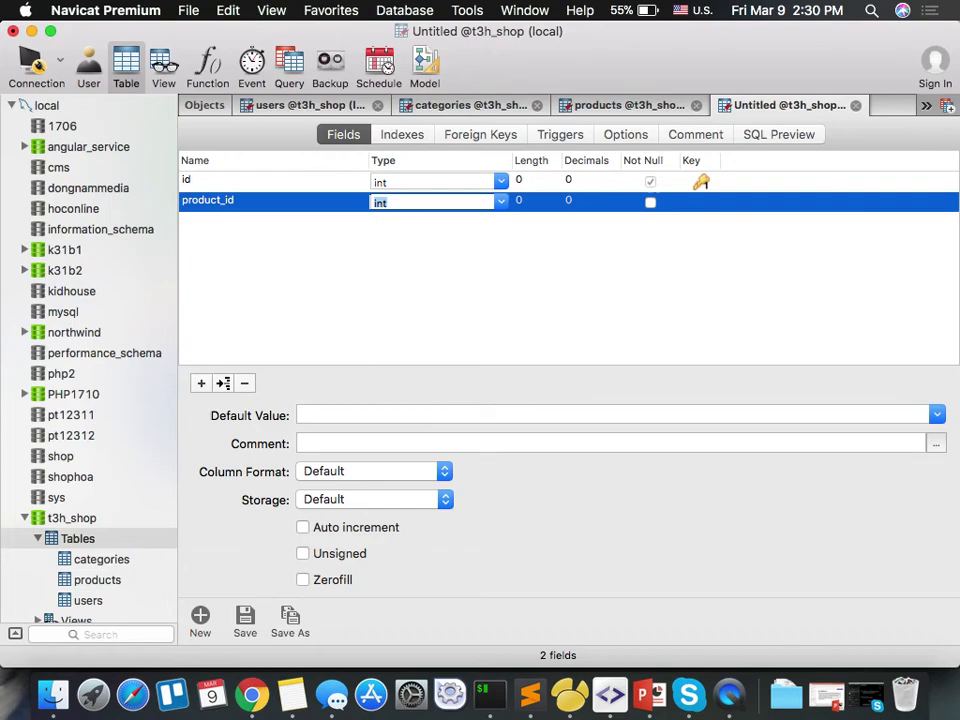
{"action": "key", "text": "Return"}
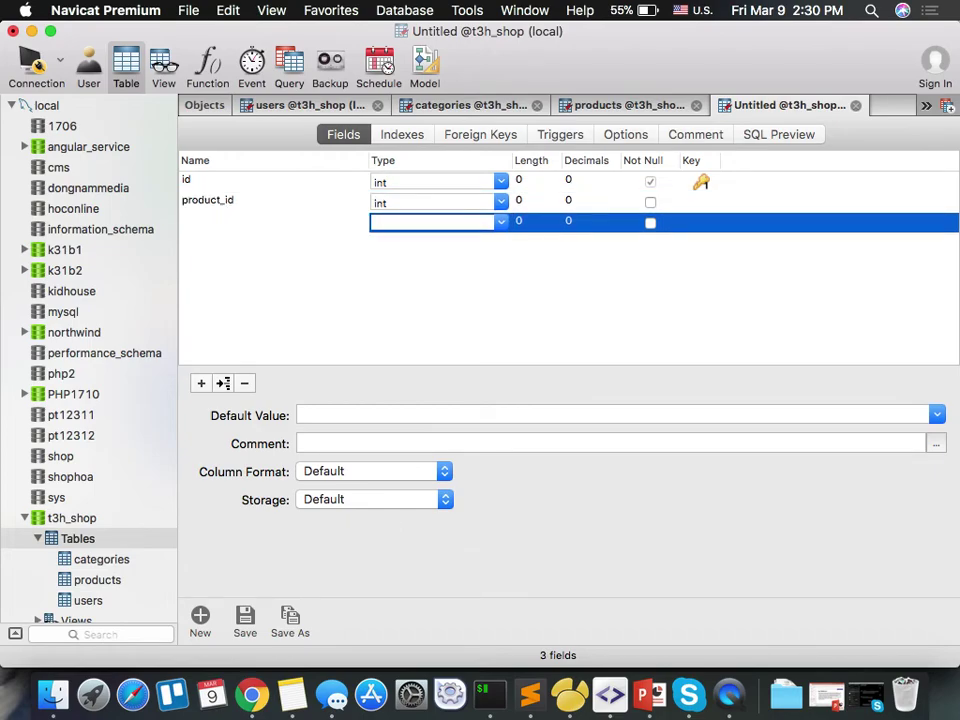
{"action": "type", "text": "image_url"}
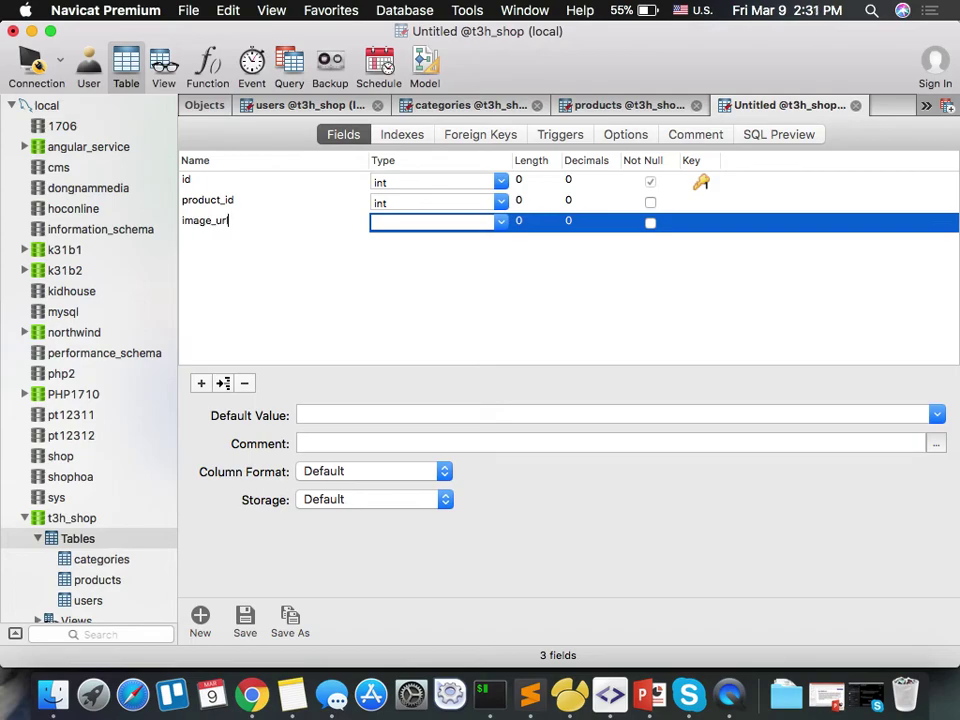
{"action": "key", "text": "Tab"}
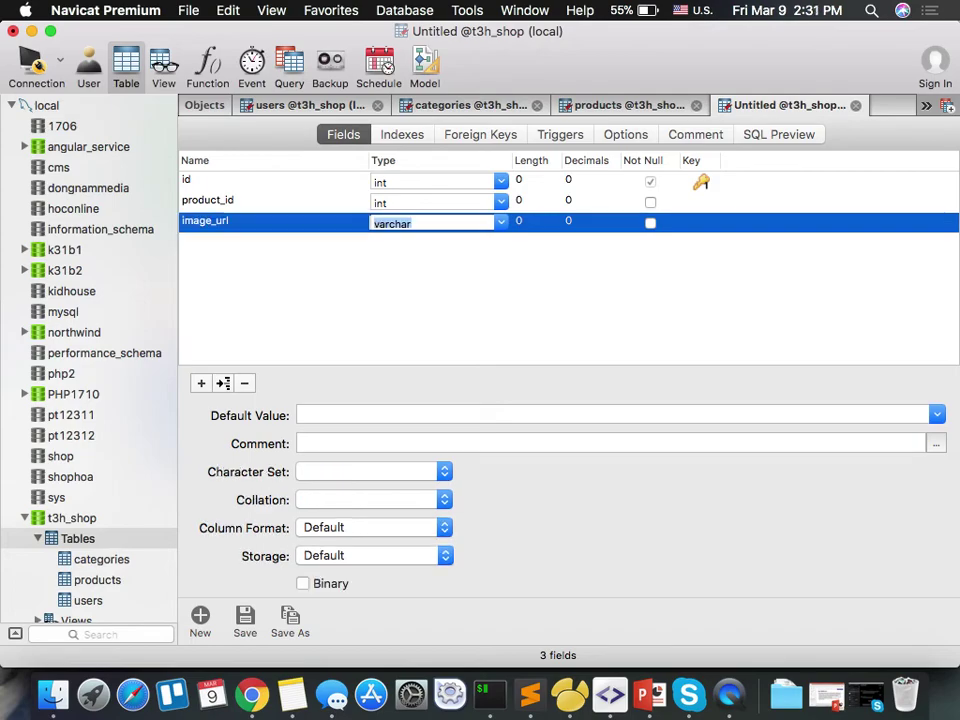
{"action": "key", "text": "super+s"}
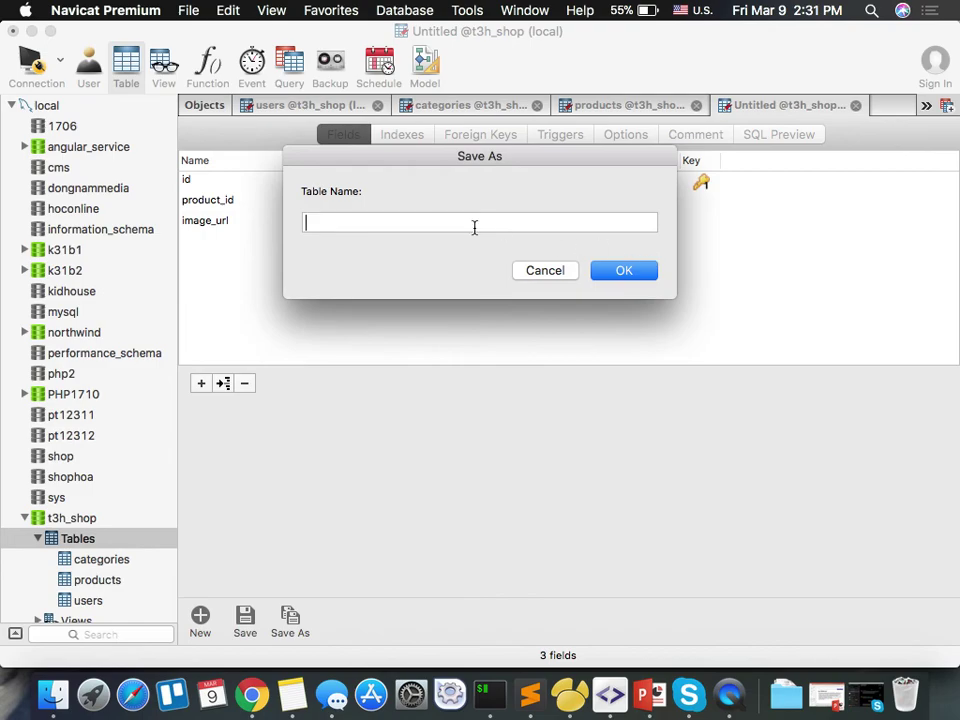
Dismiss the save prompt and mark image_url and product_id as Not Null.
{"action": "left_click", "coordinate": [548, 274]}
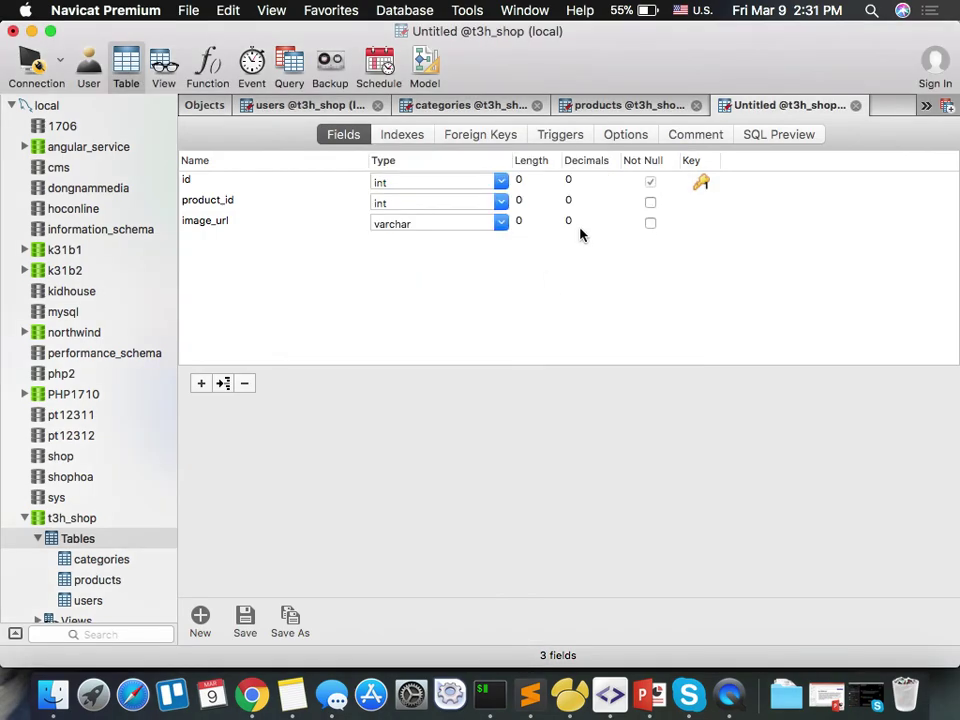
{"action": "left_click", "coordinate": [650, 224]}
{"action": "left_click", "coordinate": [650, 202]}
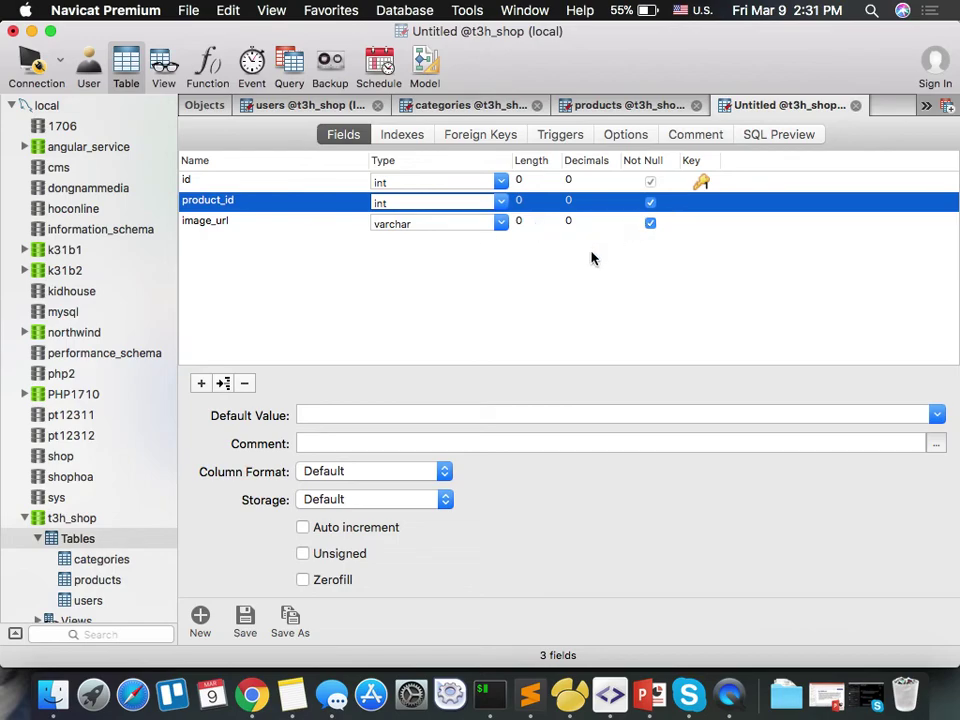
Save the table as product_galleries and return to the t3h_shop object list.
{"action": "key", "text": "super+s"}
{"action": "type", "text": "product_image"}
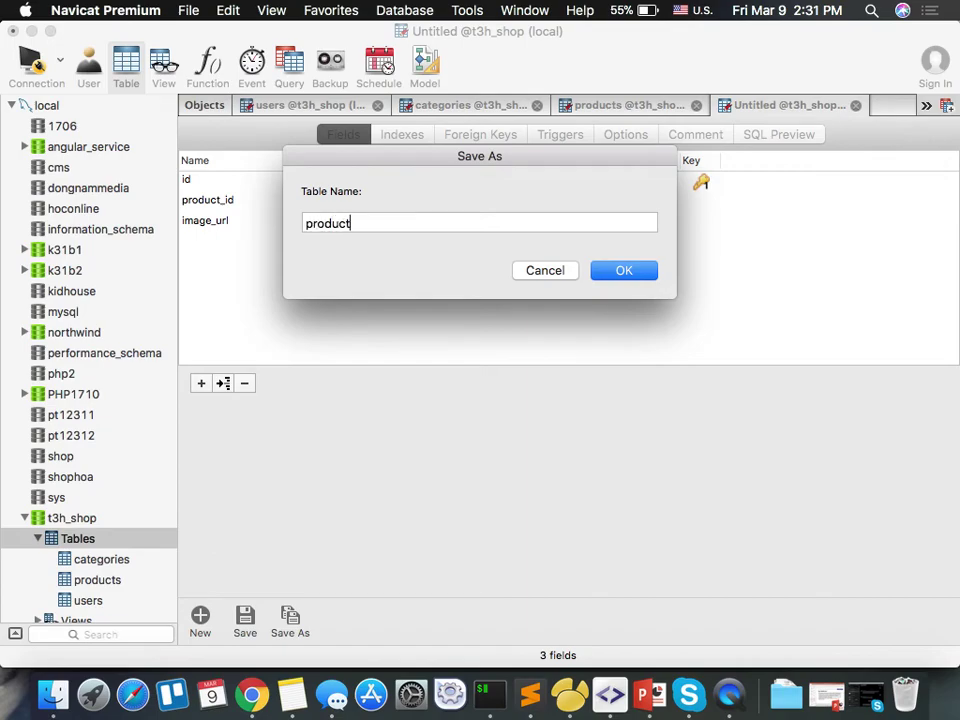
{"action": "key", "text": "BackSpace"}
{"action": "key", "text": "BackSpace"}
{"action": "key", "text": "BackSpace"}
{"action": "key", "text": "BackSpace"}
{"action": "key", "text": "BackSpace"}
{"action": "type", "text": "ge"}
{"action": "key", "text": "BackSpace"}
{"action": "key", "text": "BackSpace"}
{"action": "type", "text": "galleries"}
{"action": "left_click", "coordinate": [626, 271]}
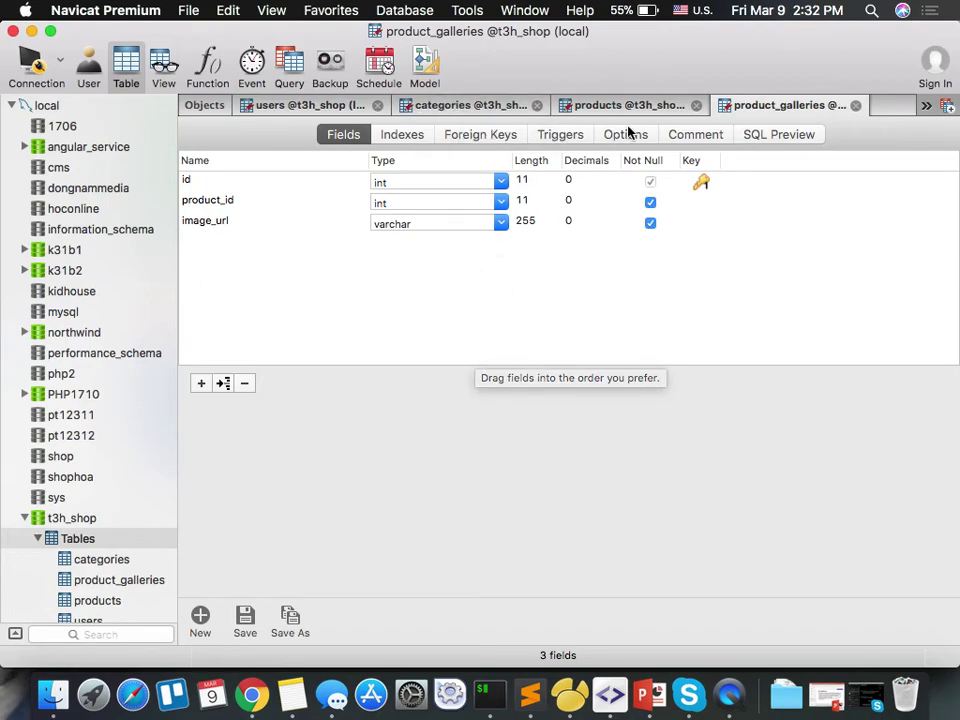
{"action": "left_click", "coordinate": [205, 107]}
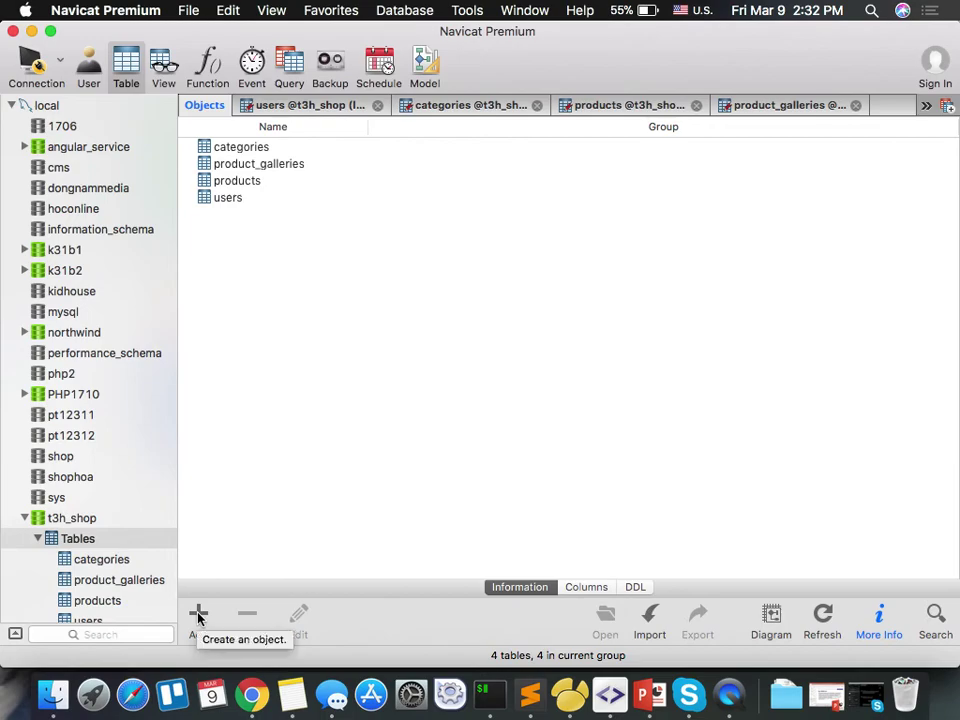
Start a new table with id as the auto-incrementing primary key.
{"action": "left_click", "coordinate": [198, 616]}
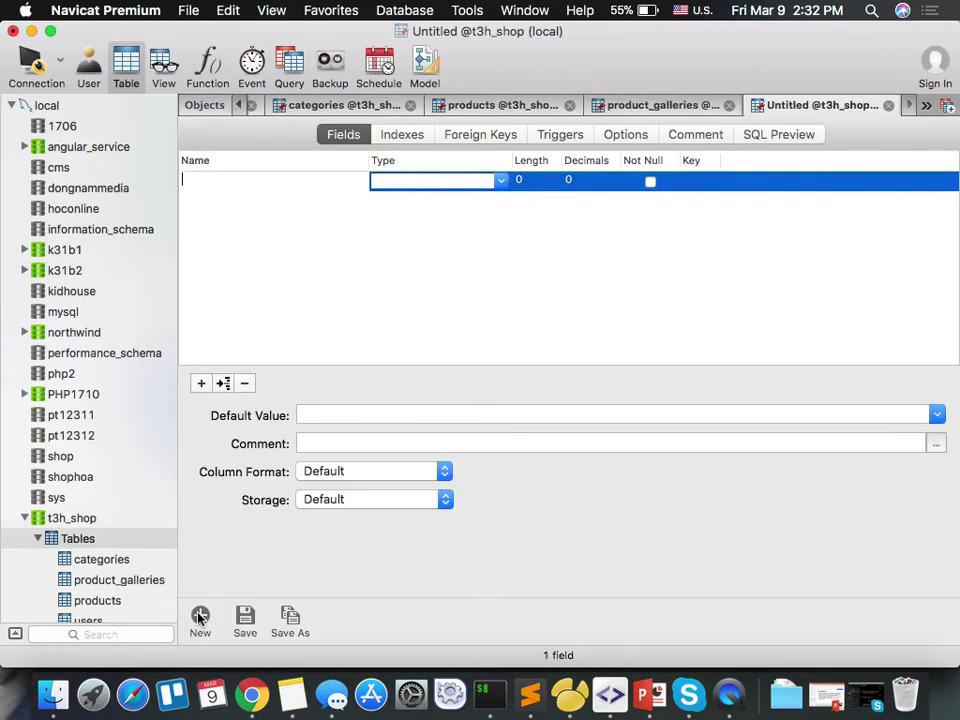
{"action": "type", "text": "id"}
{"action": "key", "text": "Tab"}
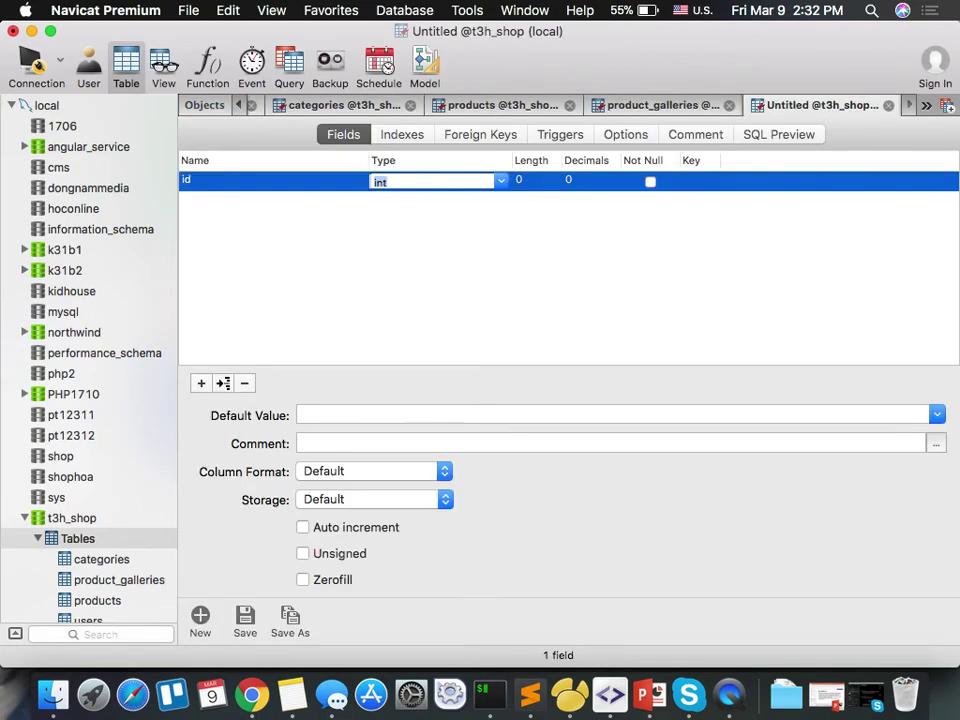
{"action": "left_click", "coordinate": [700, 181]}
{"action": "left_click", "coordinate": [348, 535]}
Add varchar customer_name and customer_address fields, keeping customer_name out of the primary key.
{"action": "key", "text": "super+n"}
{"action": "type", "text": "customer_"}
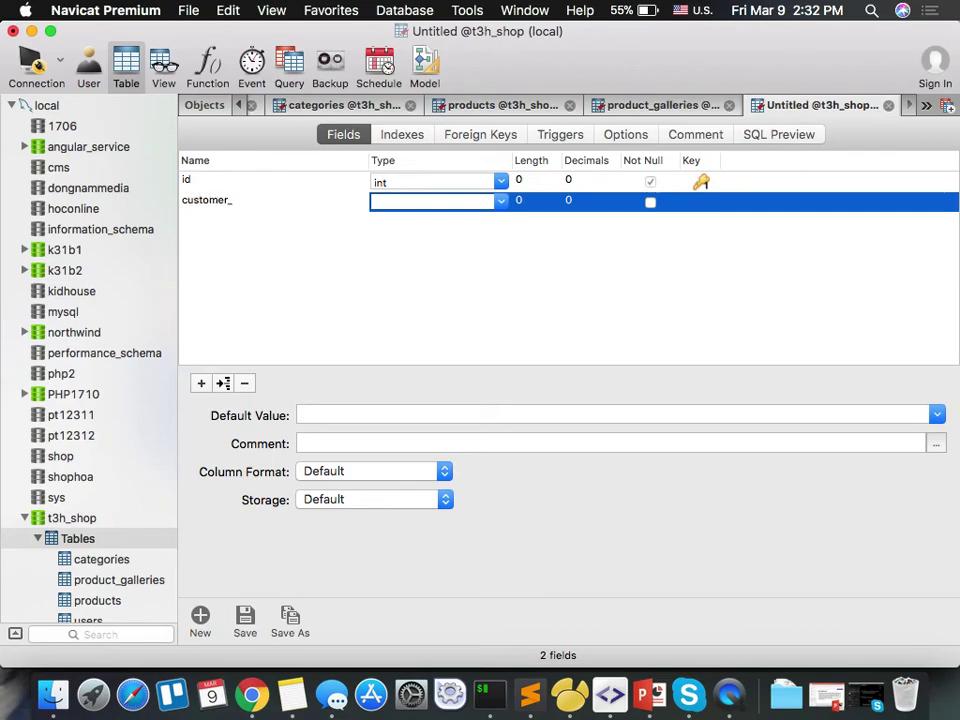
{"action": "type", "text": "name"}
{"action": "key", "text": "Tab"}
{"action": "key", "text": "Right"}
{"action": "left_click", "coordinate": [701, 202]}
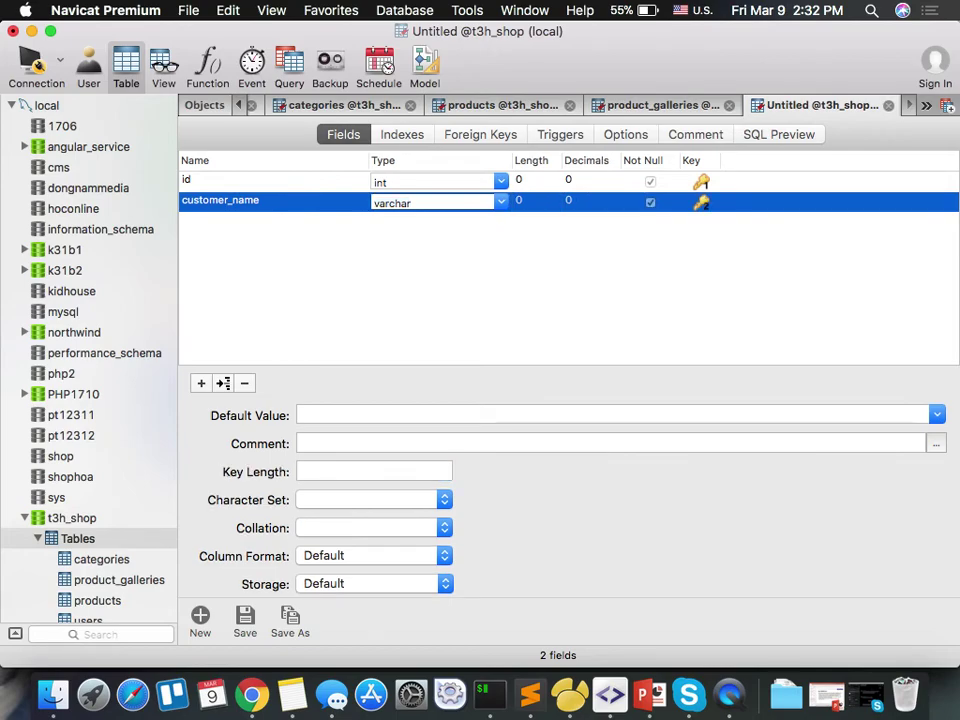
{"action": "left_click", "coordinate": [701, 202]}
{"action": "key", "text": "Down"}
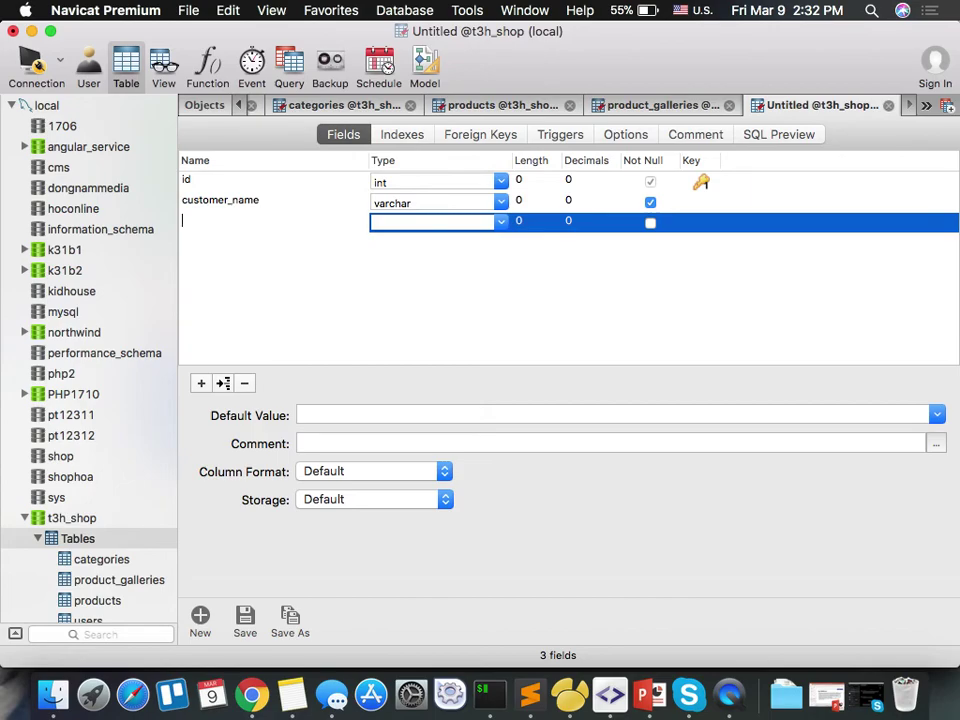
{"action": "type", "text": "custom"}
{"action": "type", "text": "er_adde"}
{"action": "type", "text": "ess"}
{"action": "key", "text": "Tab"}
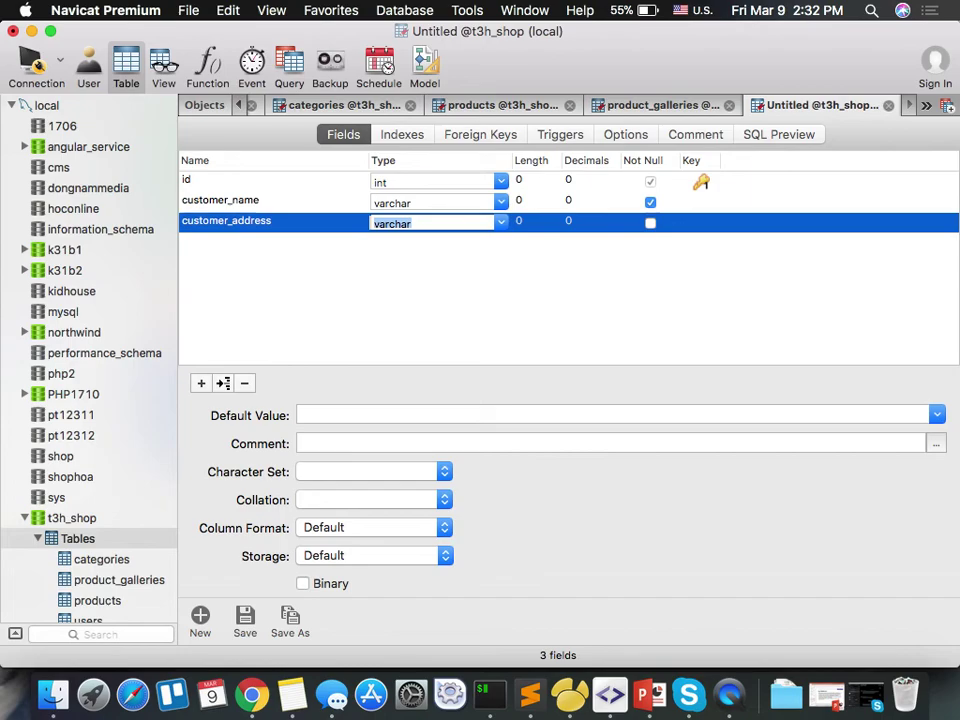
{"action": "key", "text": "Return"}
Add a required varchar phone_number field and begin a customer_email field.
{"action": "key", "text": "Down"}
{"action": "type", "text": "phone_"}
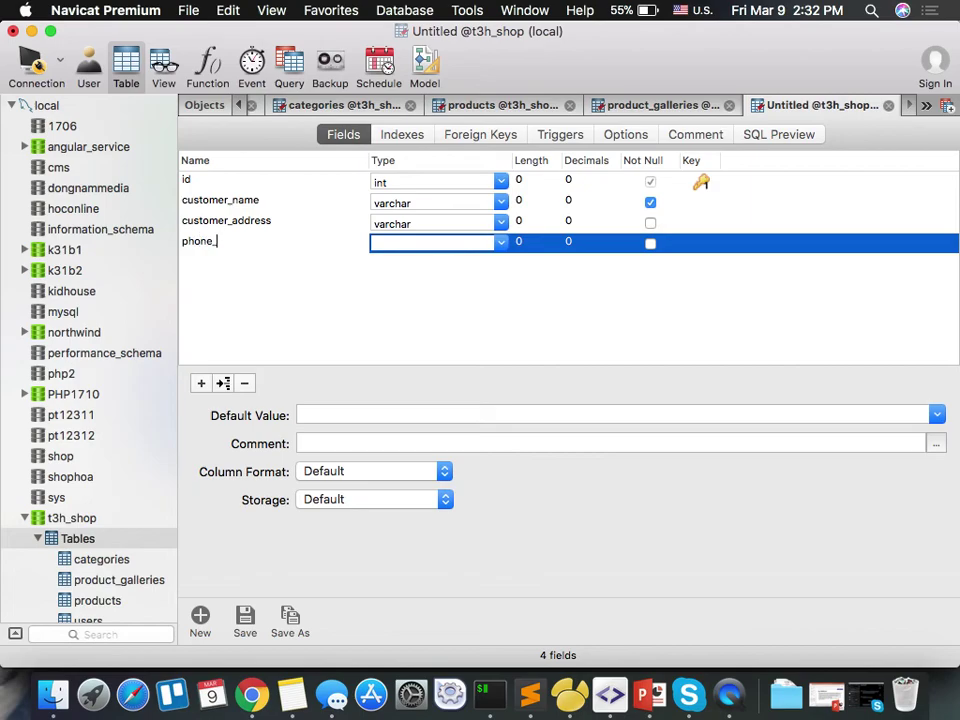
{"action": "type", "text": "number"}
{"action": "key", "text": "Tab"}
{"action": "type", "text": "var"}
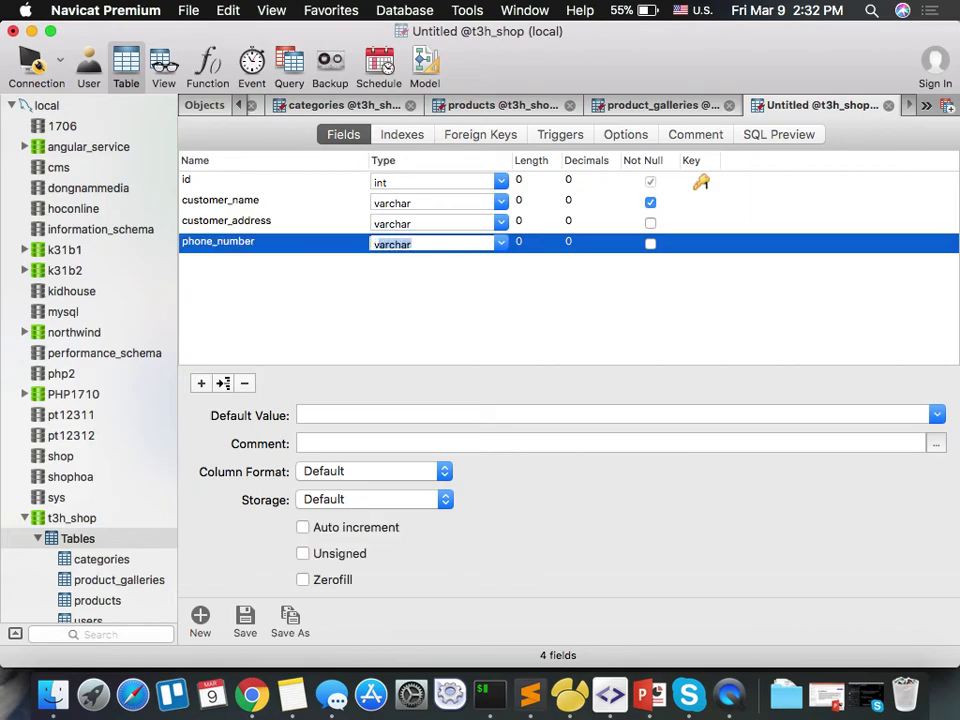
{"action": "key", "text": "Tab"}
{"action": "key", "text": "Return"}
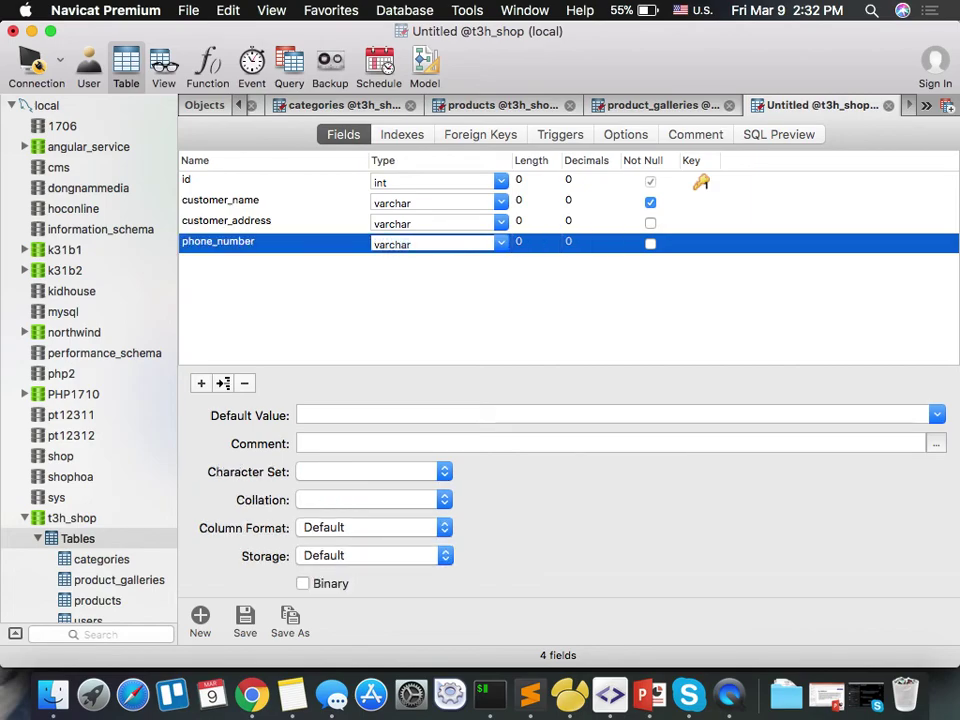
{"action": "key", "text": "space"}
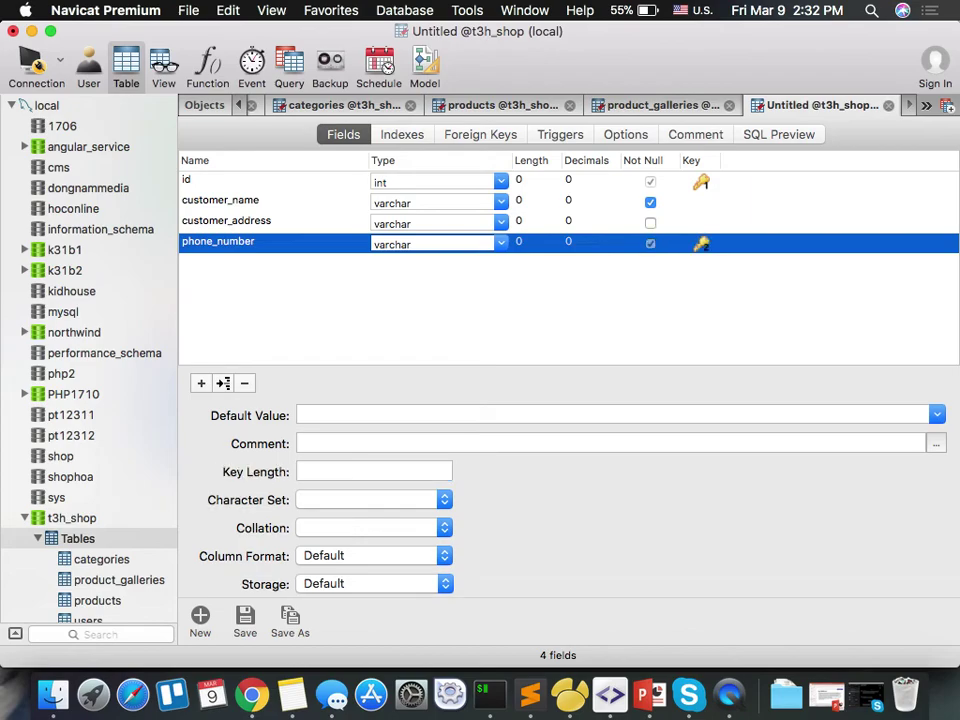
{"action": "left_click", "coordinate": [698, 244]}
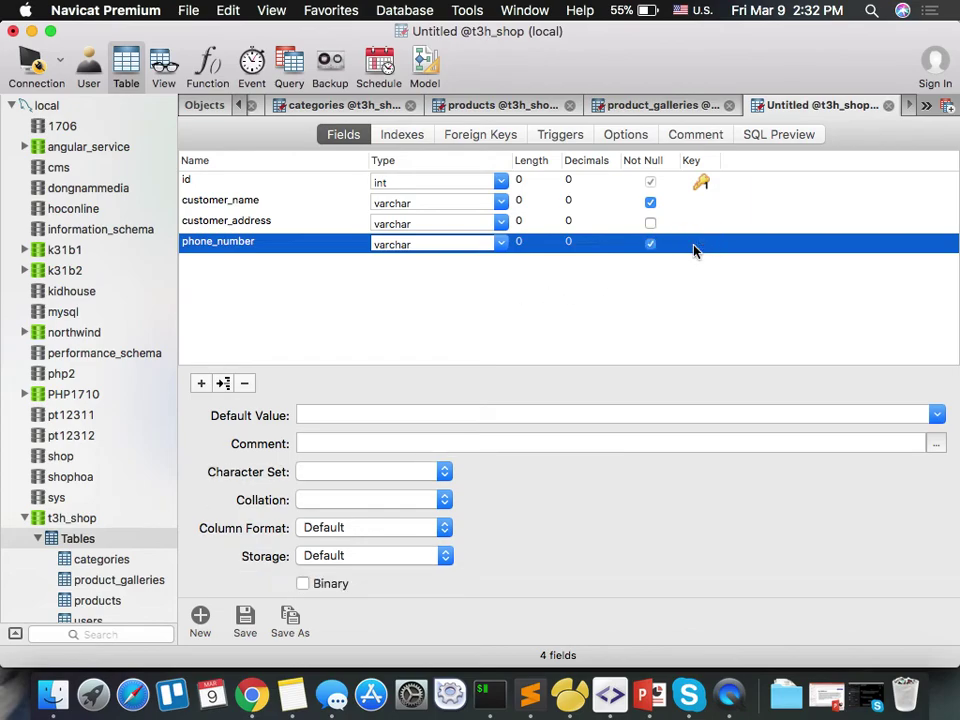
{"action": "key", "text": "Down"}
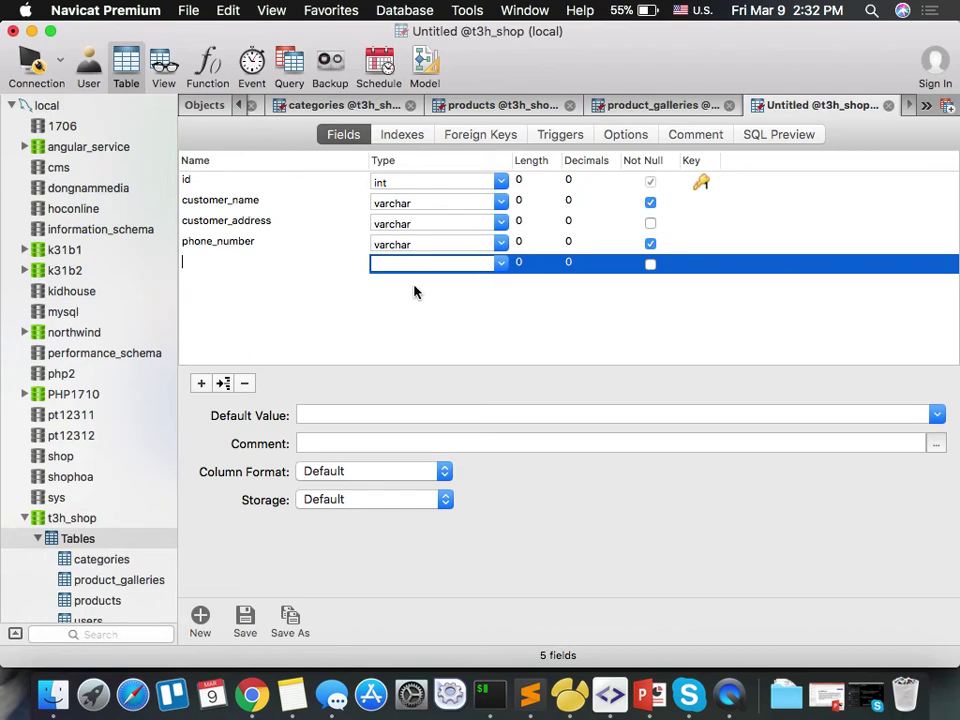
{"action": "type", "text": "customer_email"}
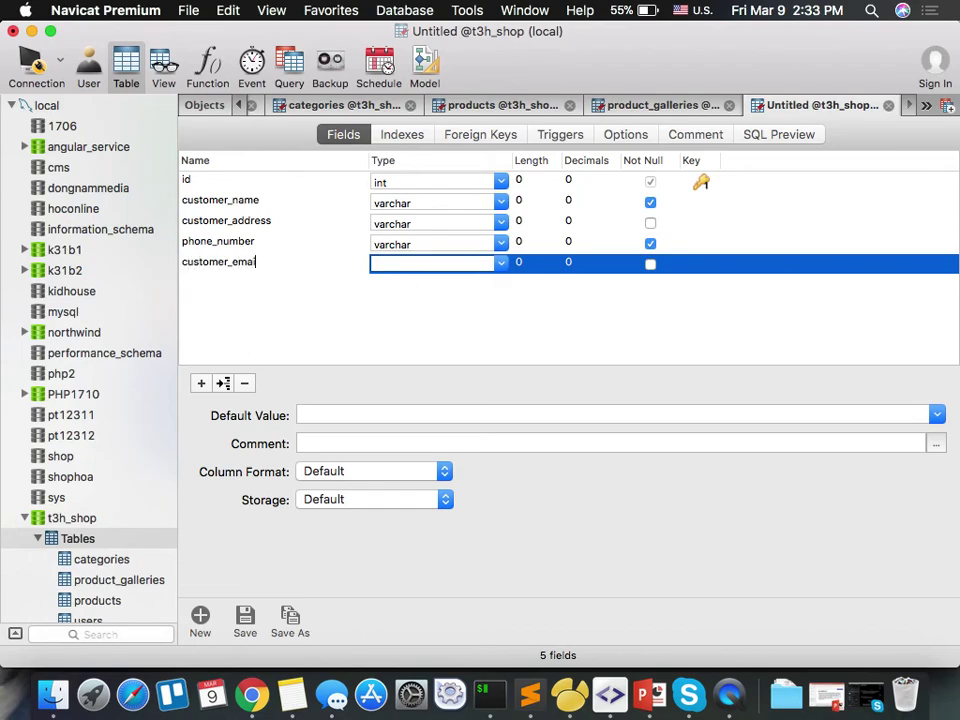
{"action": "key", "text": "Tab"}
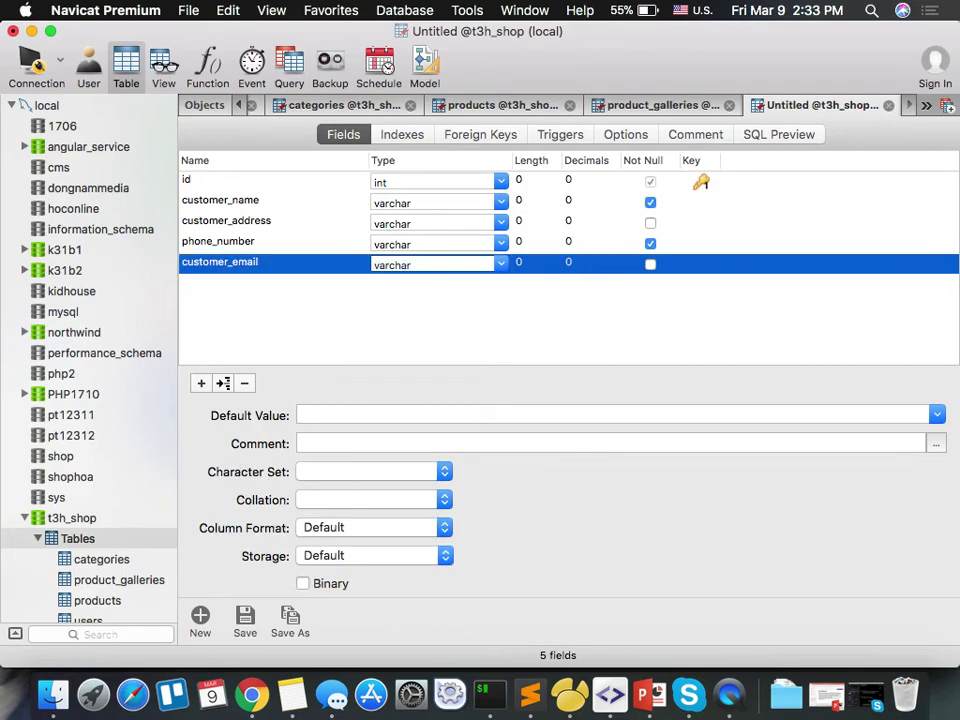
Add notes as a text field and totalprice as a bigint field.
{"action": "key", "text": "Down"}
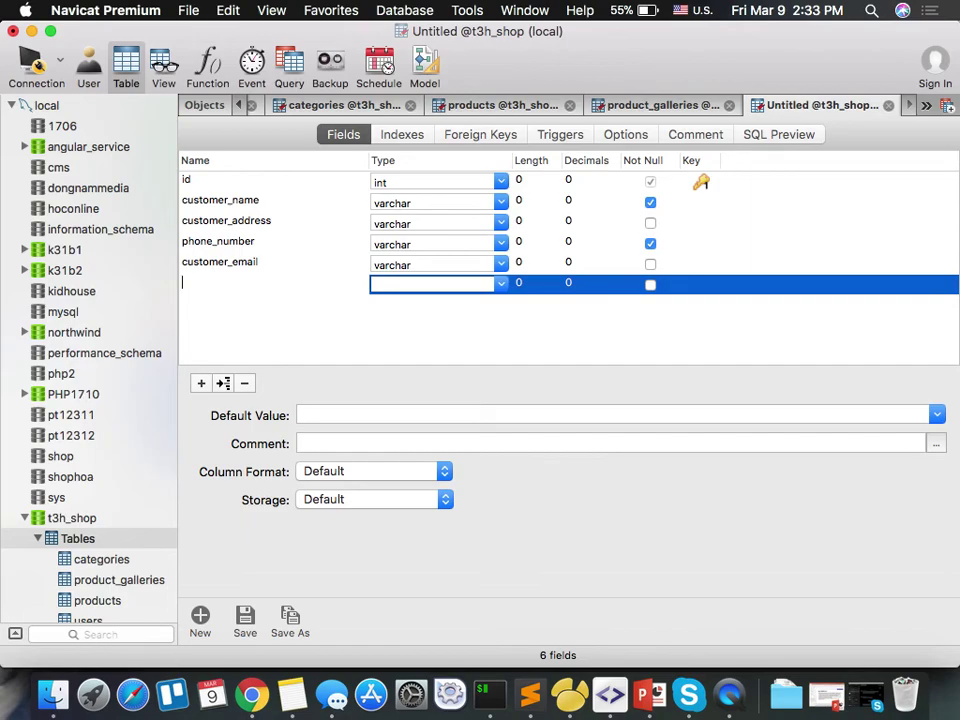
{"action": "type", "text": "notes"}
{"action": "key", "text": "Tab"}
{"action": "type", "text": "text"}
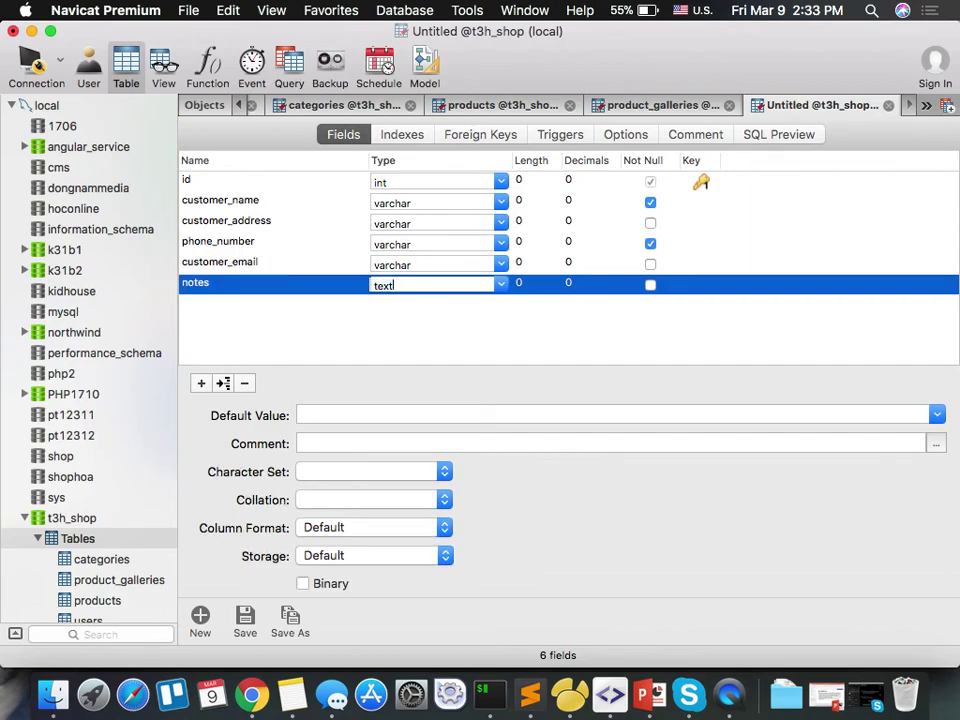
{"action": "key", "text": "Return"}
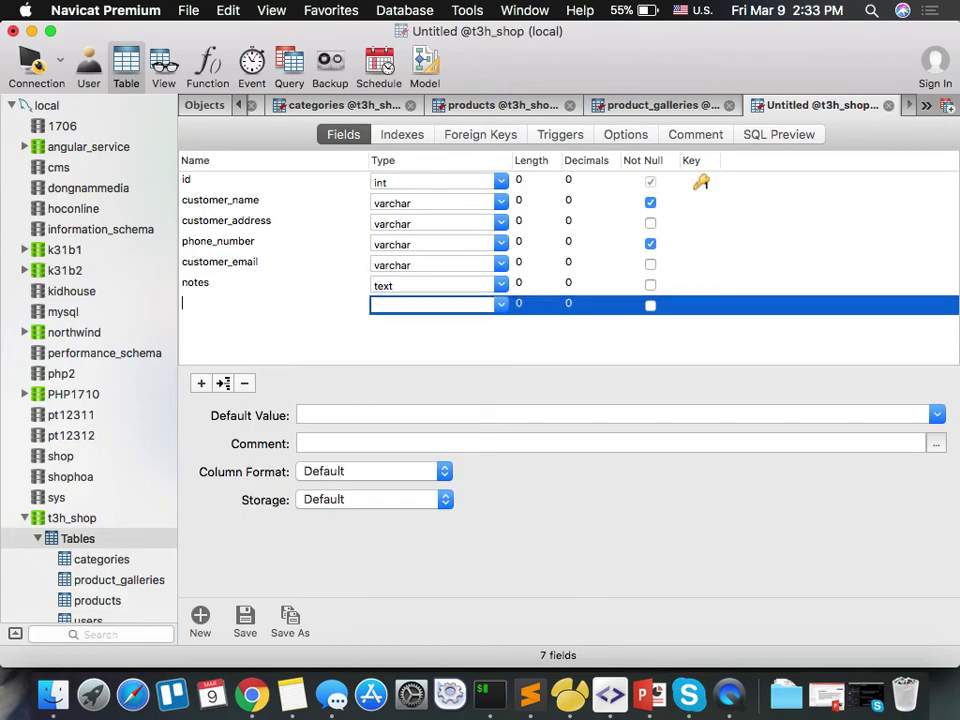
{"action": "type", "text": "totalprice"}
{"action": "key", "text": "Tab"}
{"action": "type", "text": "decimal"}
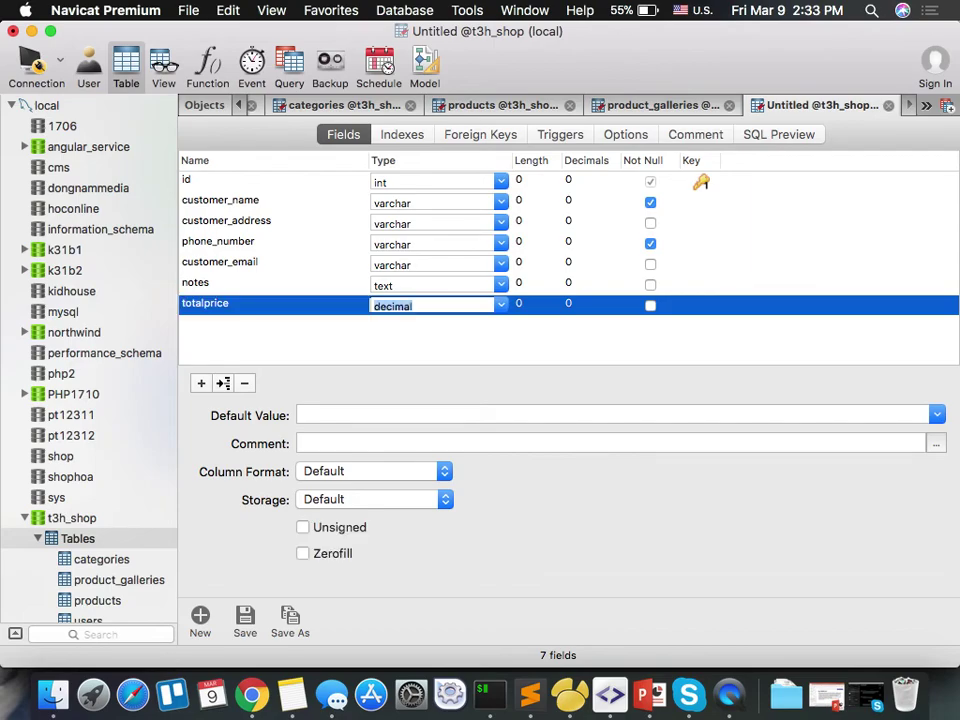
{"action": "type", "text": "bigint"}
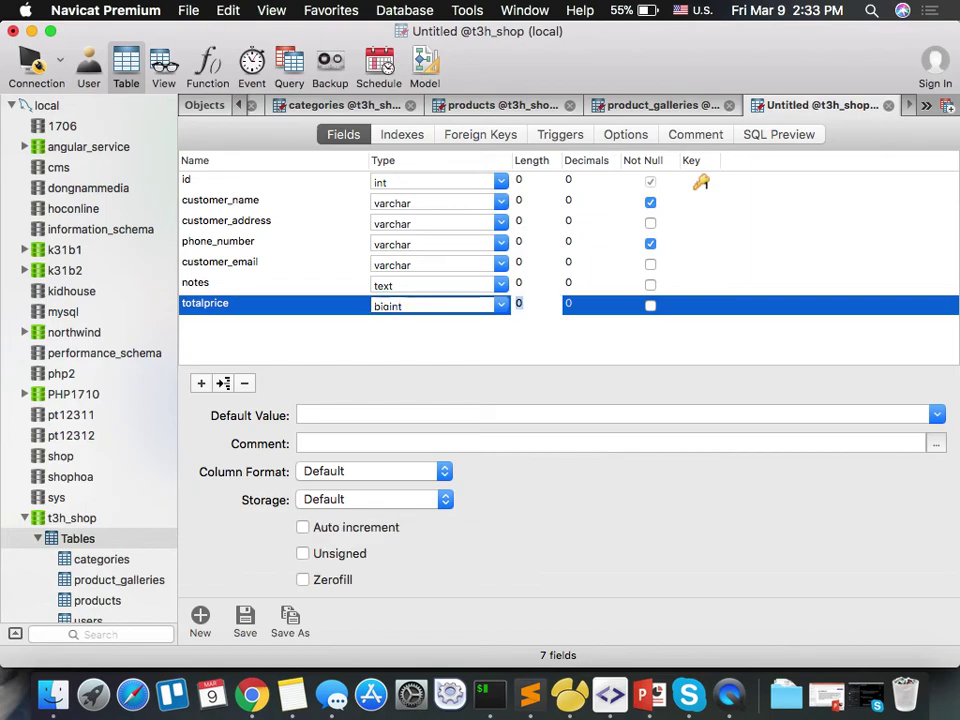
{"action": "key", "text": "Down"}
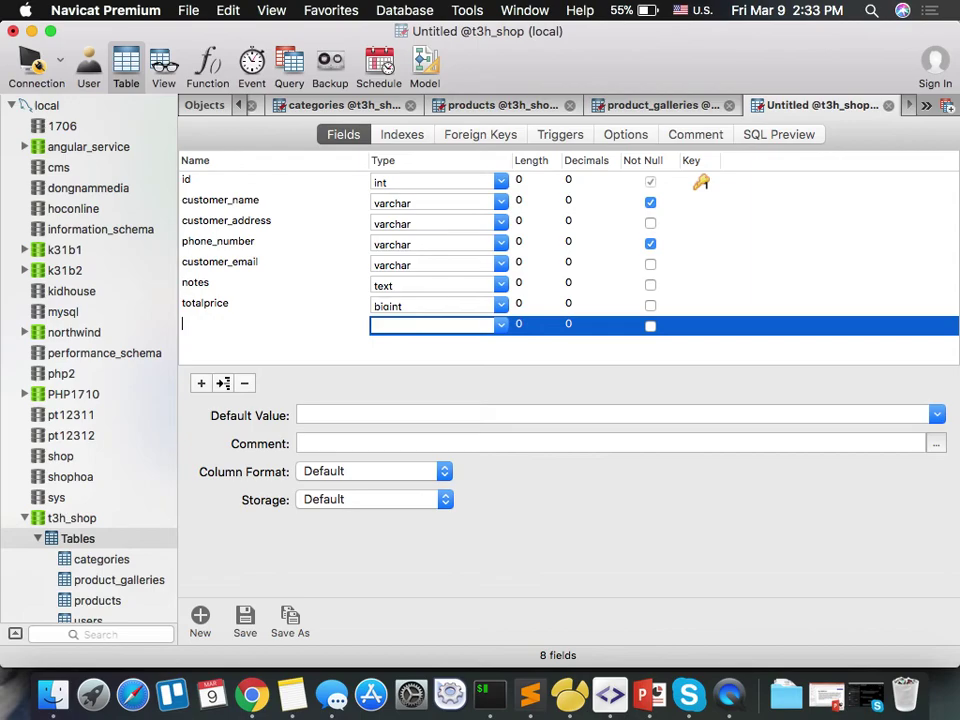
Add order_date as datetime and payment_method as int with default value 1.
{"action": "type", "text": "order_date"}
{"action": "key", "text": "Tab"}
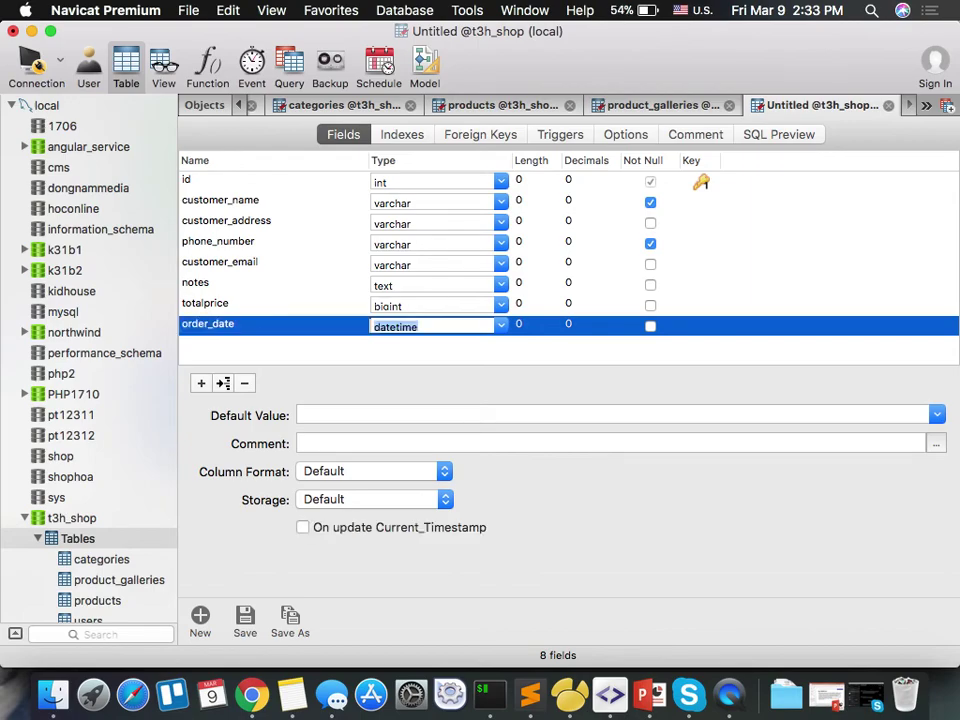
{"action": "key", "text": "Tab"}
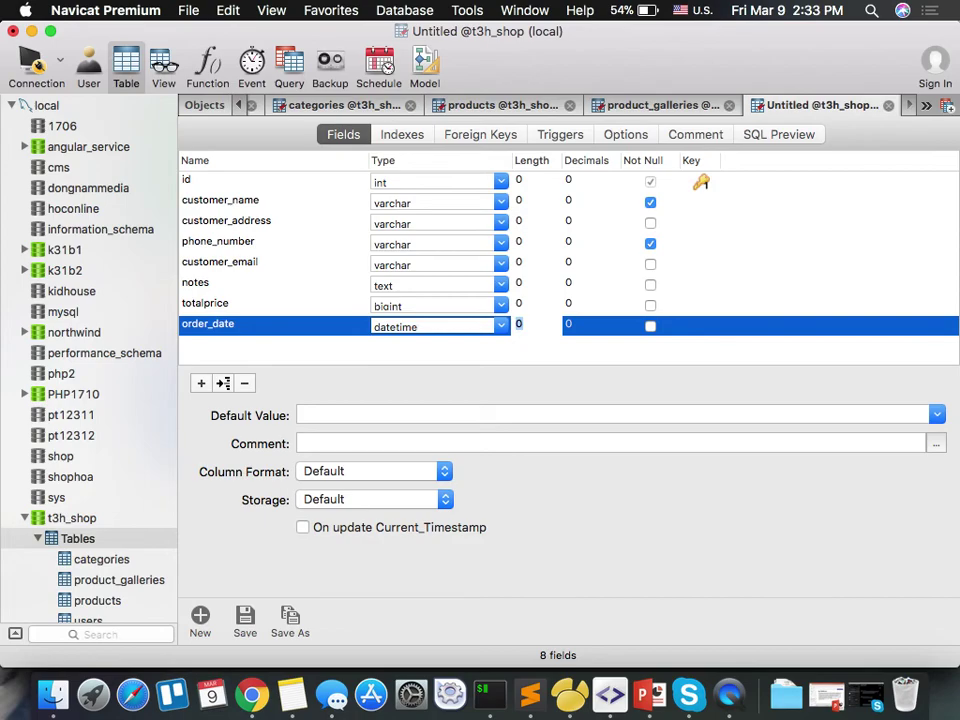
{"action": "key", "text": "Tab"}
{"action": "key", "text": "Tab"}
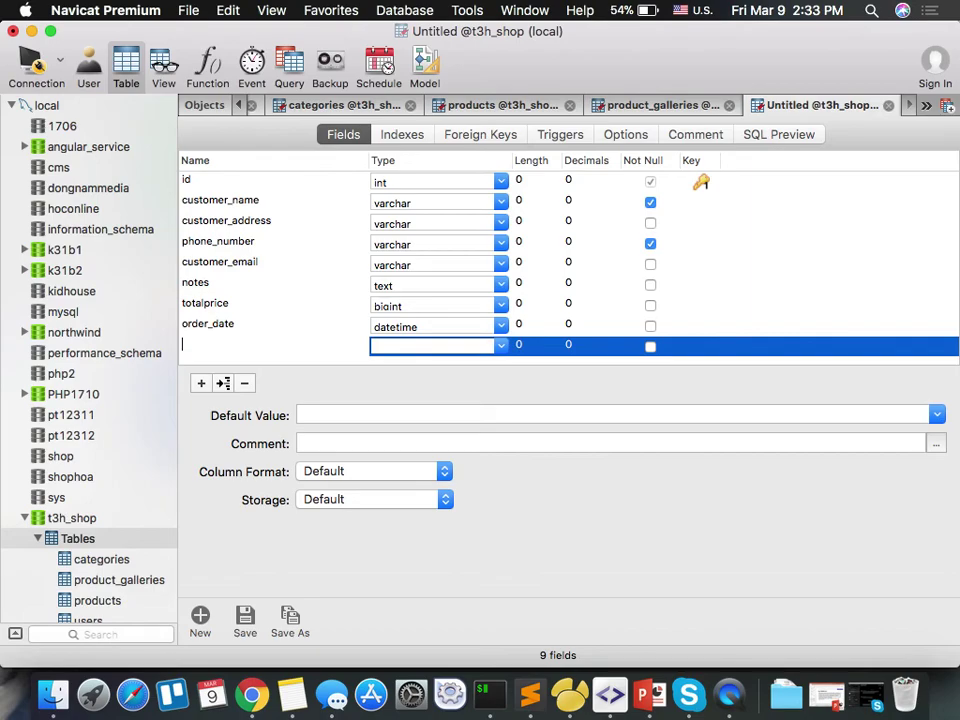
{"action": "type", "text": "payment_method"}
{"action": "key", "text": "Tab"}
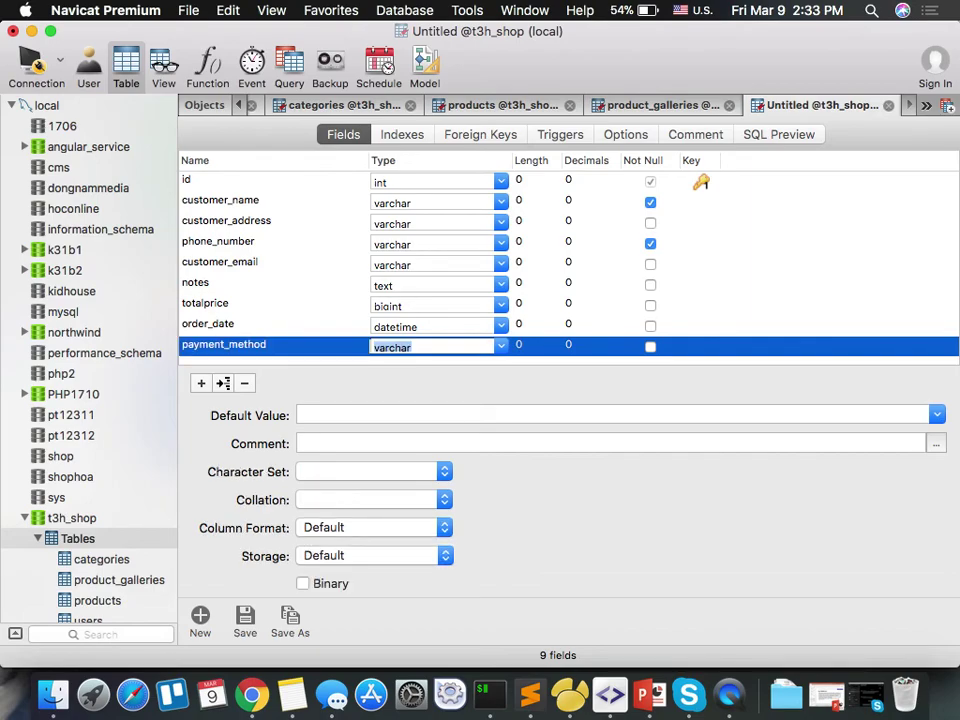
{"action": "type", "text": "int"}
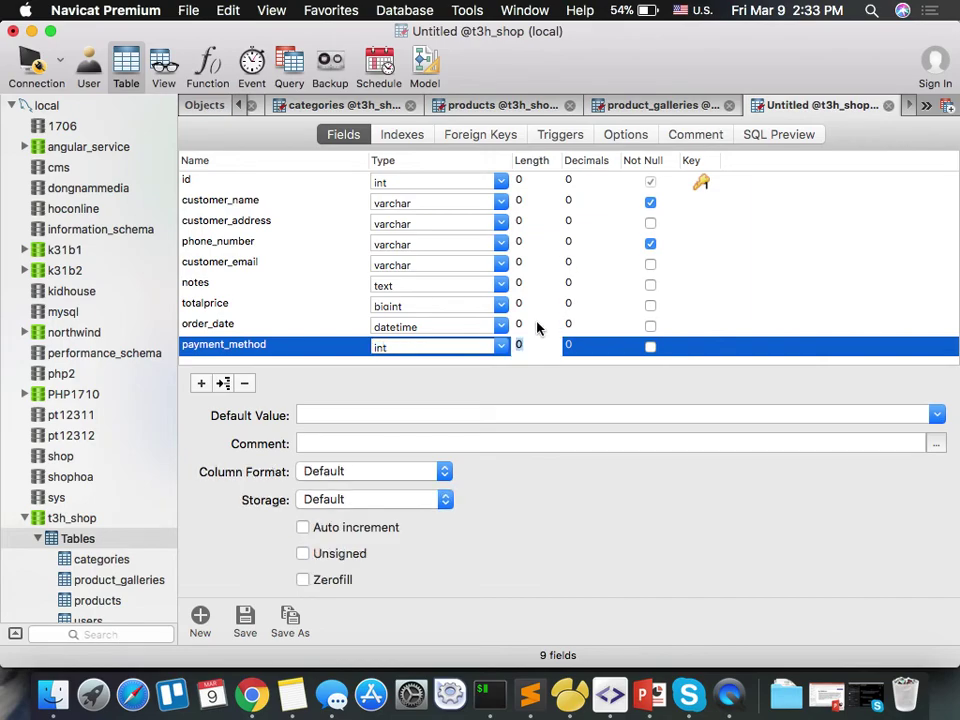
{"action": "left_click", "coordinate": [422, 412]}
{"action": "type", "text": "1"}
{"action": "key", "text": "Tab"}
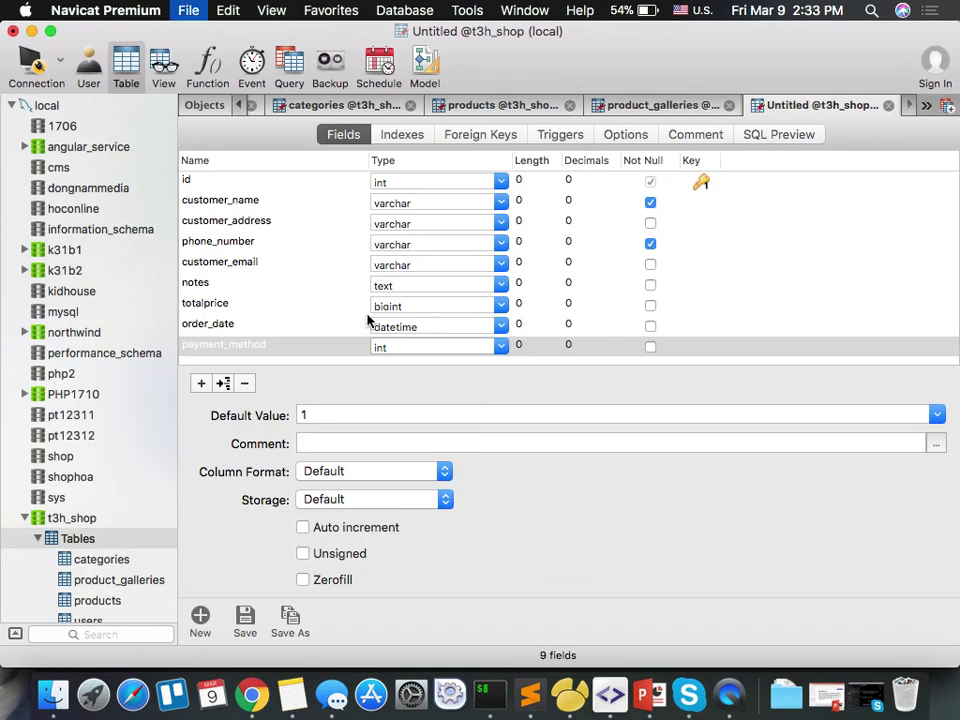
Save the nine-field table as orders, correcting the typo in the name.
{"action": "key", "text": "super+shift+s"}
{"action": "type", "text": "ordeers"}
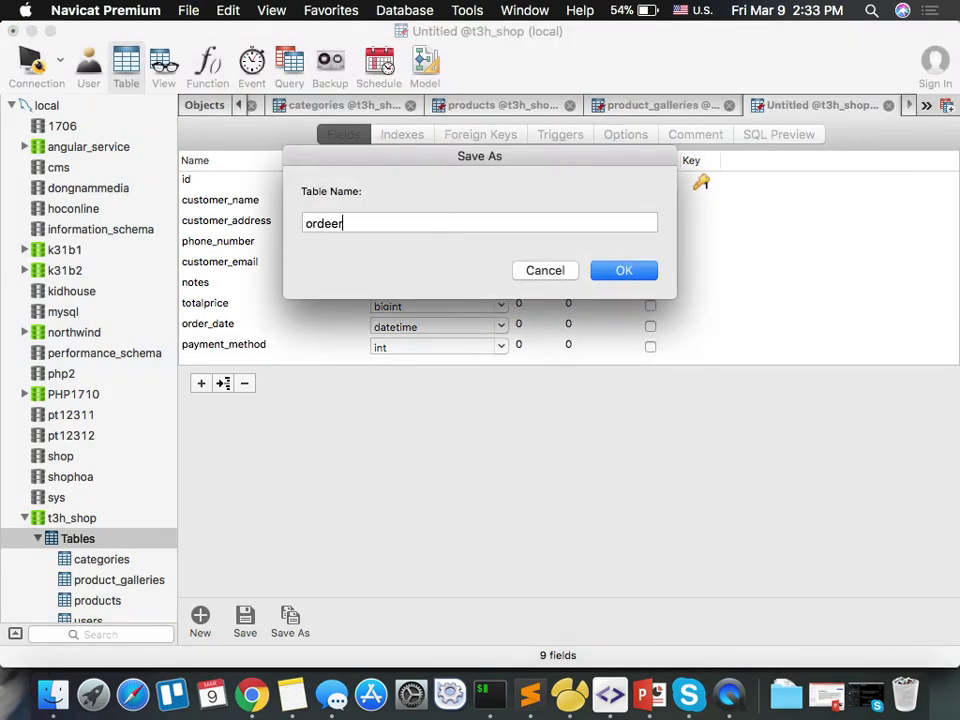
{"action": "key", "text": "BackSpace"}
{"action": "key", "text": "BackSpace"}
{"action": "key", "text": "BackSpace"}
{"action": "type", "text": "rs"}
{"action": "key", "text": "Return"}
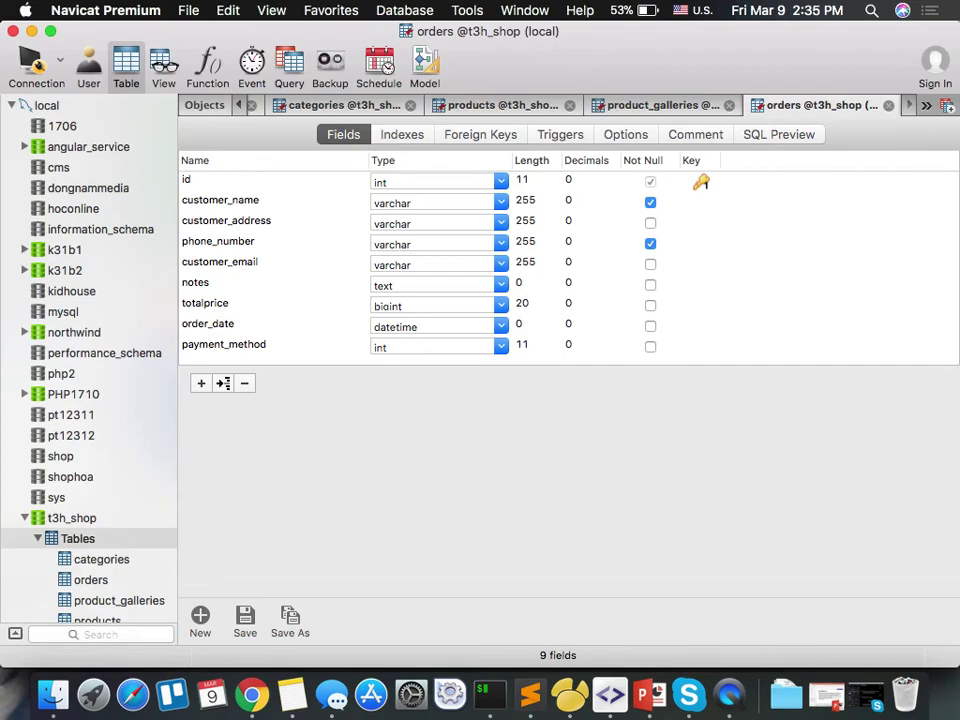
{"action": "scroll", "coordinate": [607, 104], "scroll_direction": "left", "scroll_amount": 2}
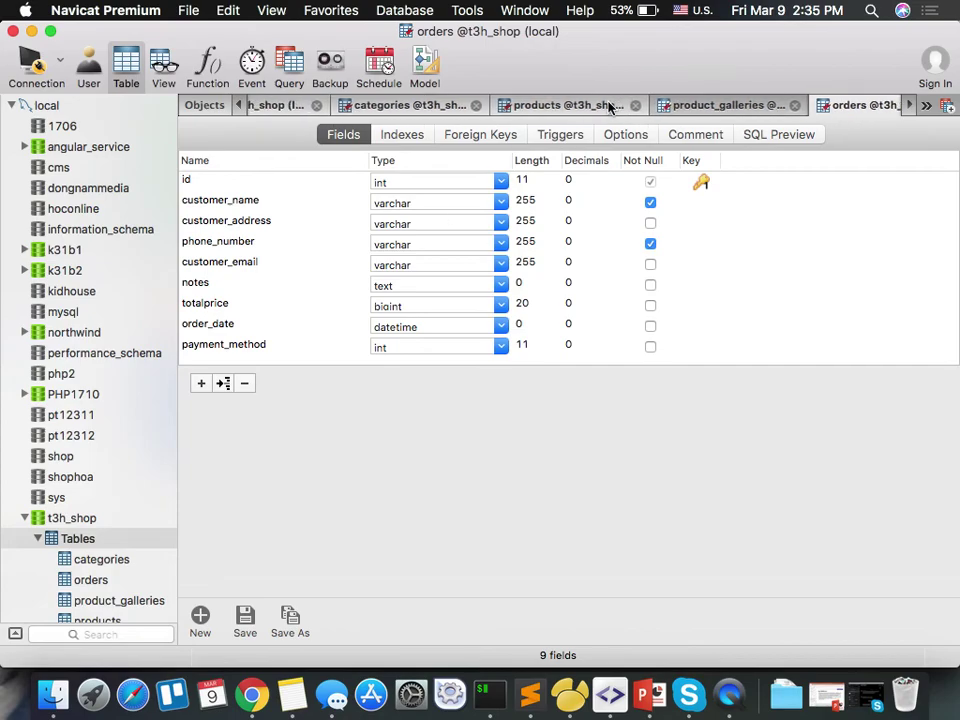
{"action": "scroll", "coordinate": [607, 104], "scroll_direction": "left", "scroll_amount": 4}
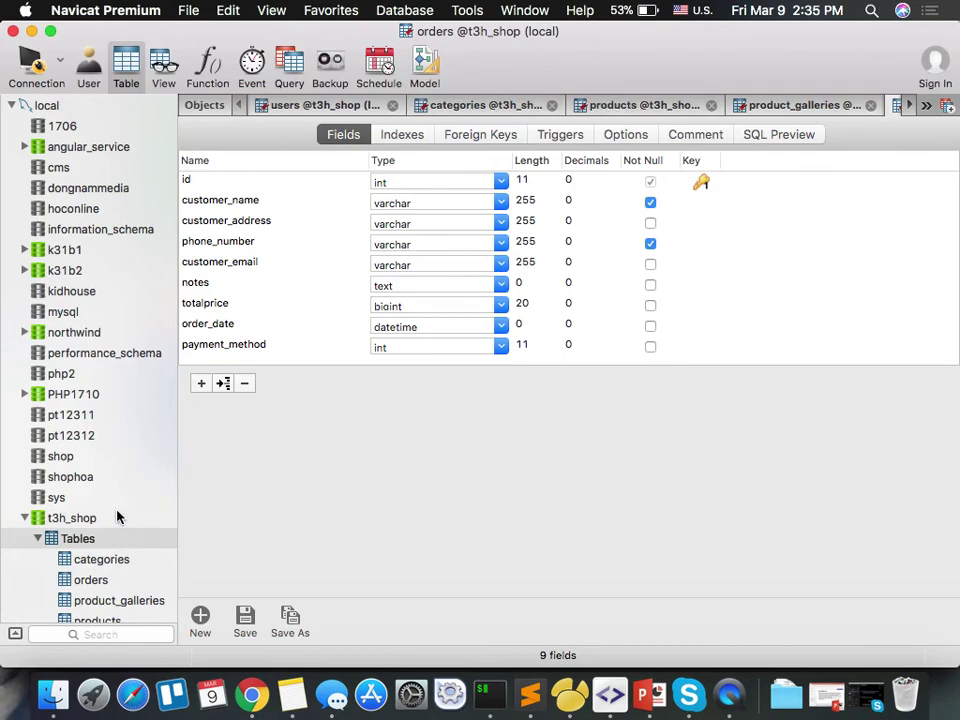
{"action": "scroll", "coordinate": [330, 261], "scroll_direction": "down", "scroll_amount": 1}
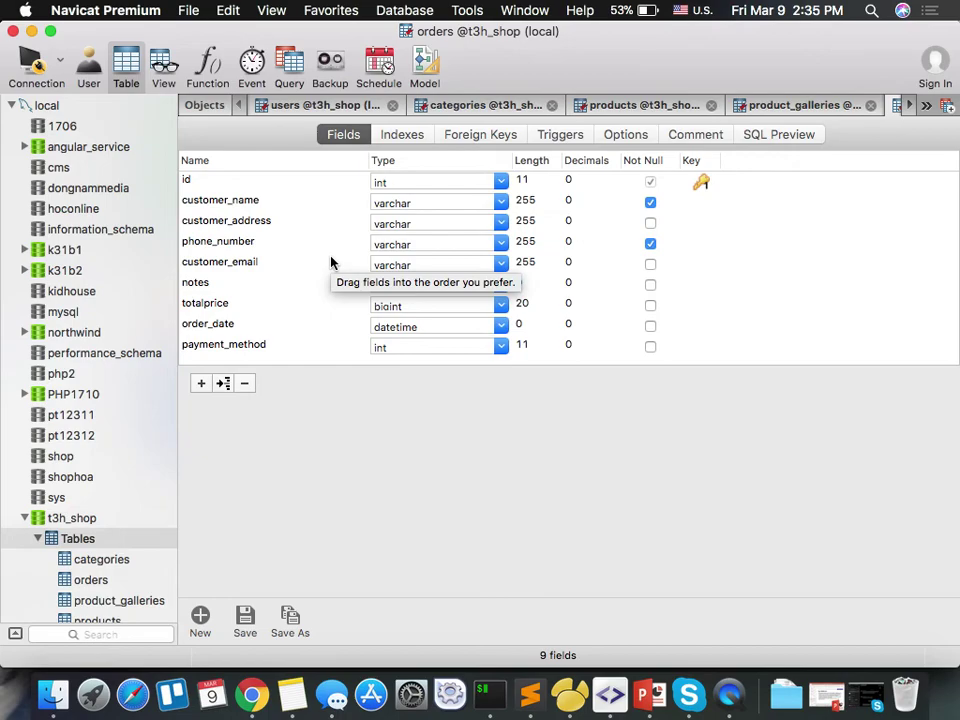
{"action": "scroll", "coordinate": [332, 262], "scroll_direction": "down", "scroll_amount": 1}
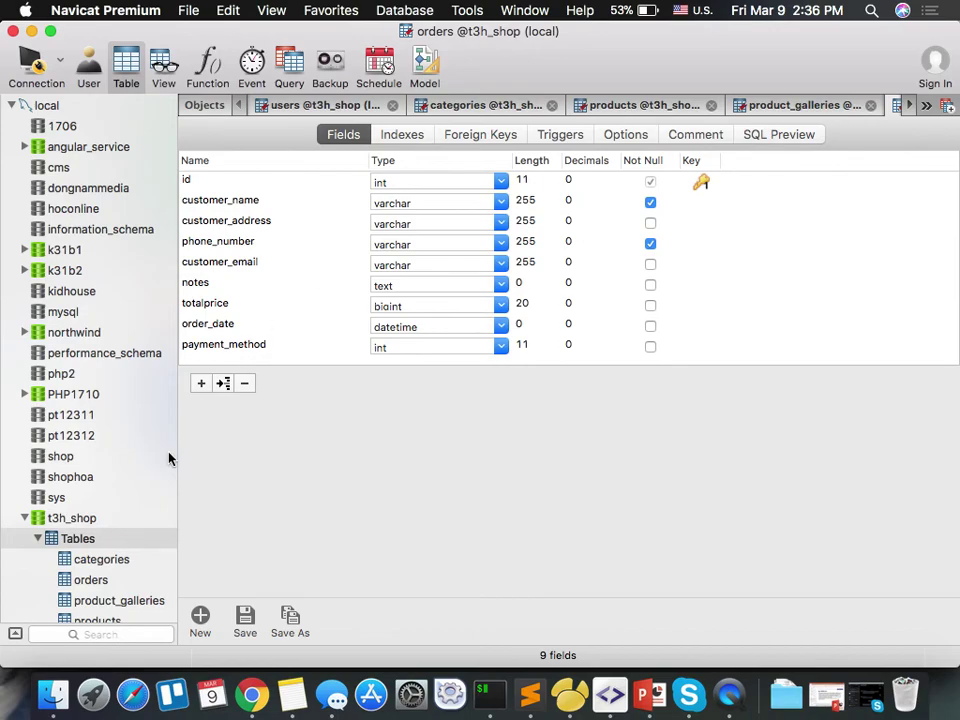
Create a new t3h_shop table with an int order_id primary key.
{"action": "right_click", "coordinate": [97, 540]}
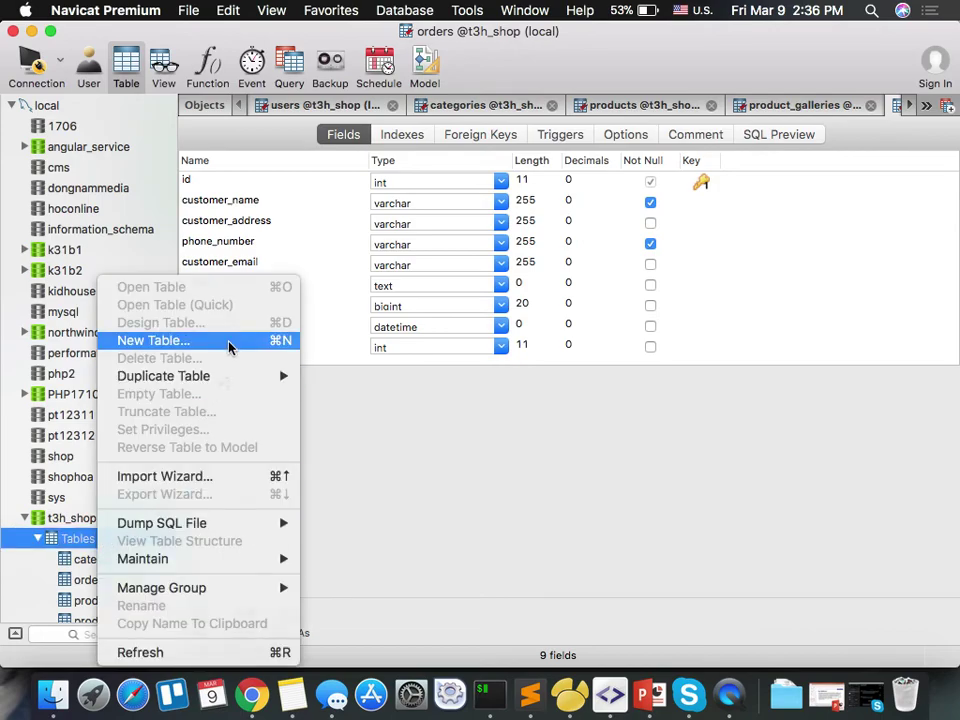
{"action": "left_click", "coordinate": [229, 343]}
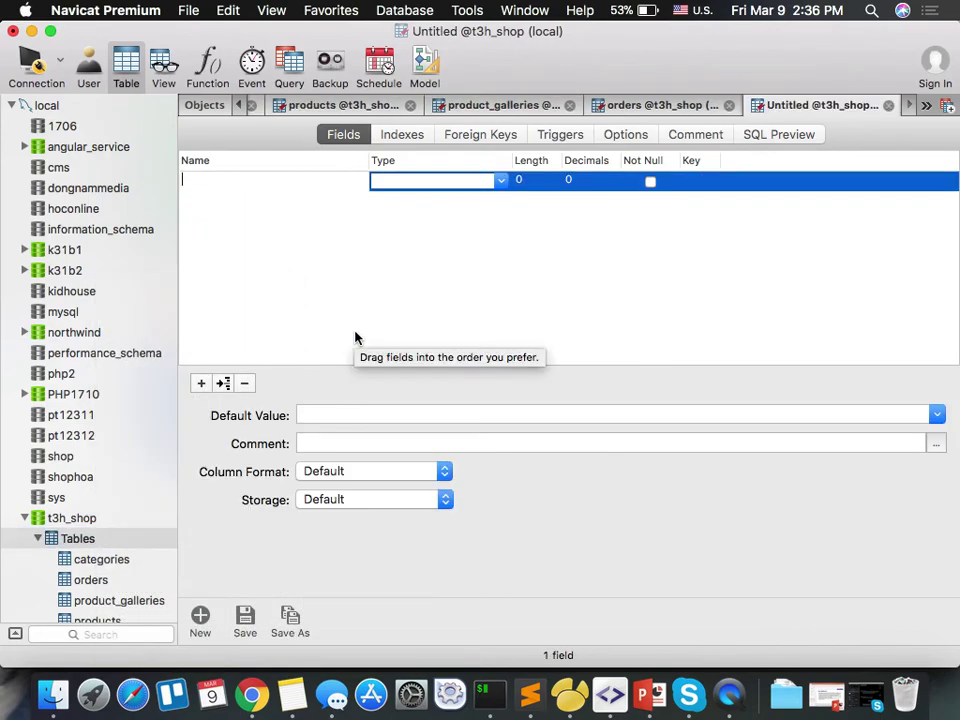
{"action": "type", "text": "order_"}
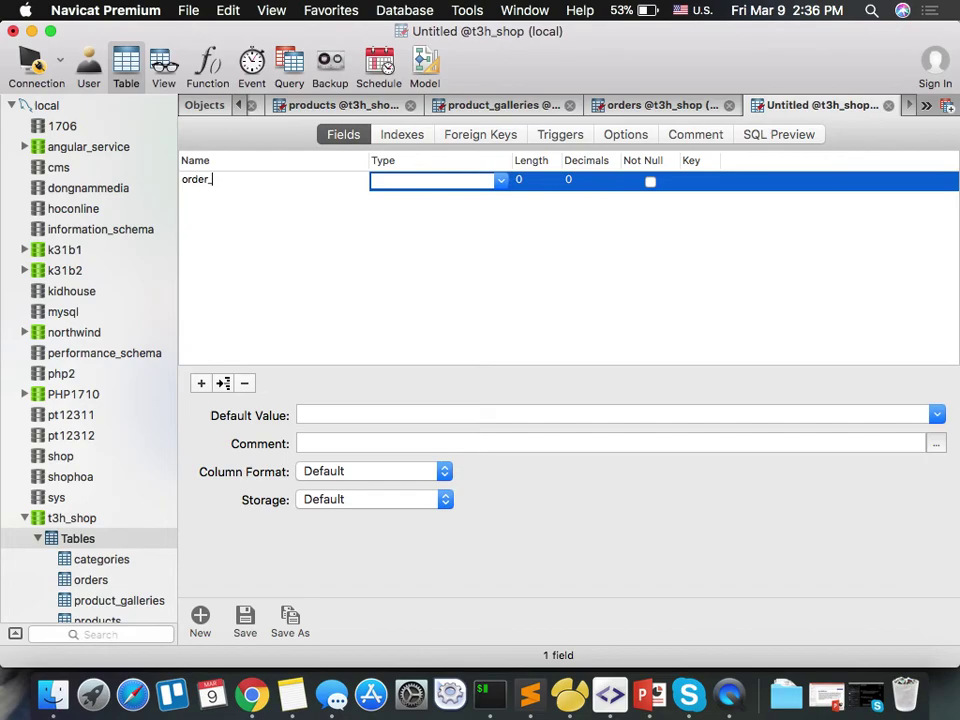
{"action": "type", "text": "idint"}
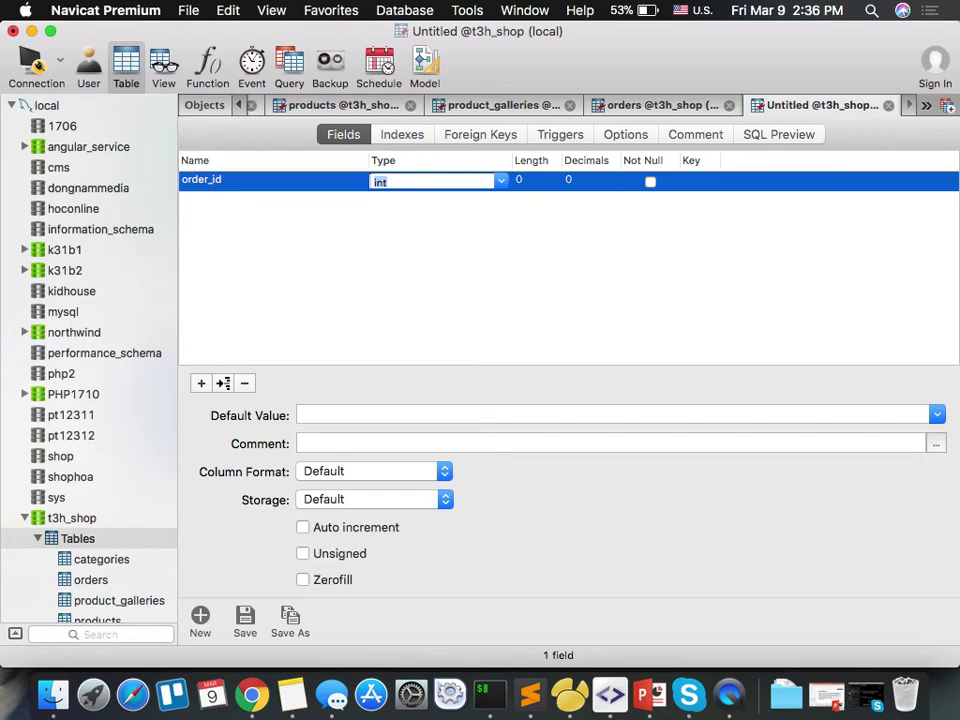
{"action": "left_click", "coordinate": [590, 180]}
{"action": "left_click", "coordinate": [650, 181]}
{"action": "left_click", "coordinate": [700, 182]}
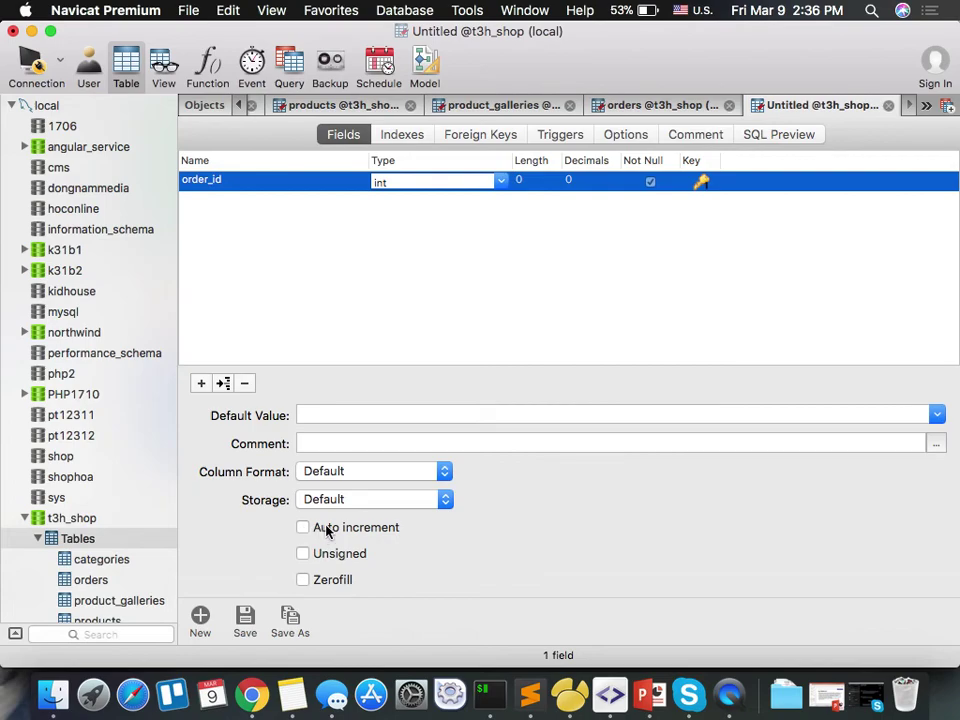
Add int product_id as a second primary key field.
{"action": "key", "text": "Tab"}
{"action": "key", "text": "Tab"}
{"action": "key", "text": "Tab"}
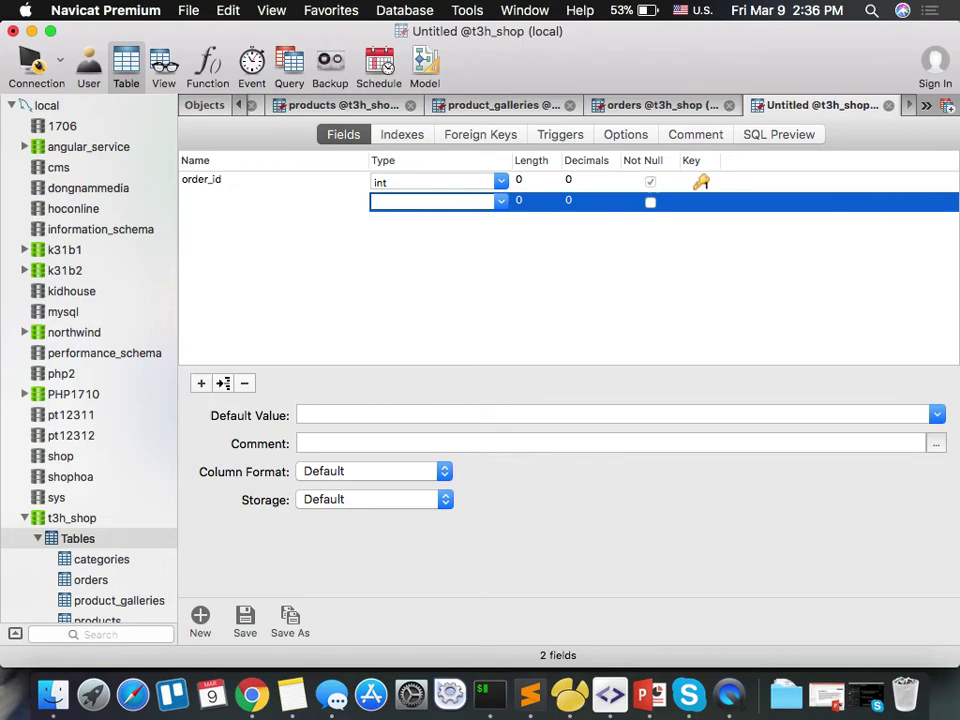
{"action": "type", "text": "product_id"}
{"action": "key", "text": "Tab"}
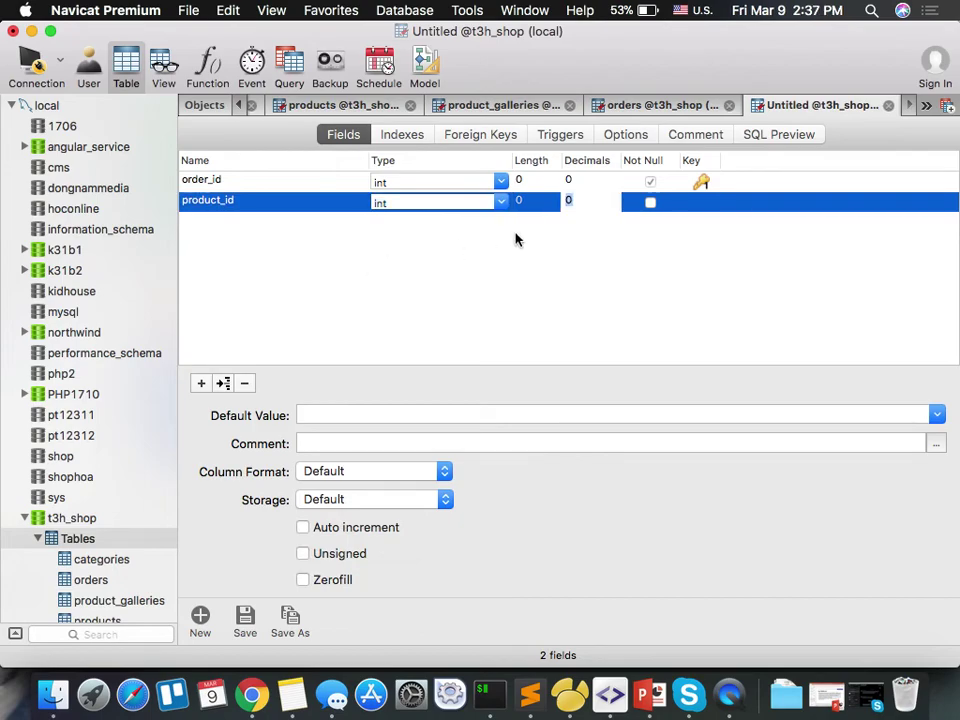
{"action": "left_click", "coordinate": [688, 210]}
{"action": "left_click", "coordinate": [702, 207]}
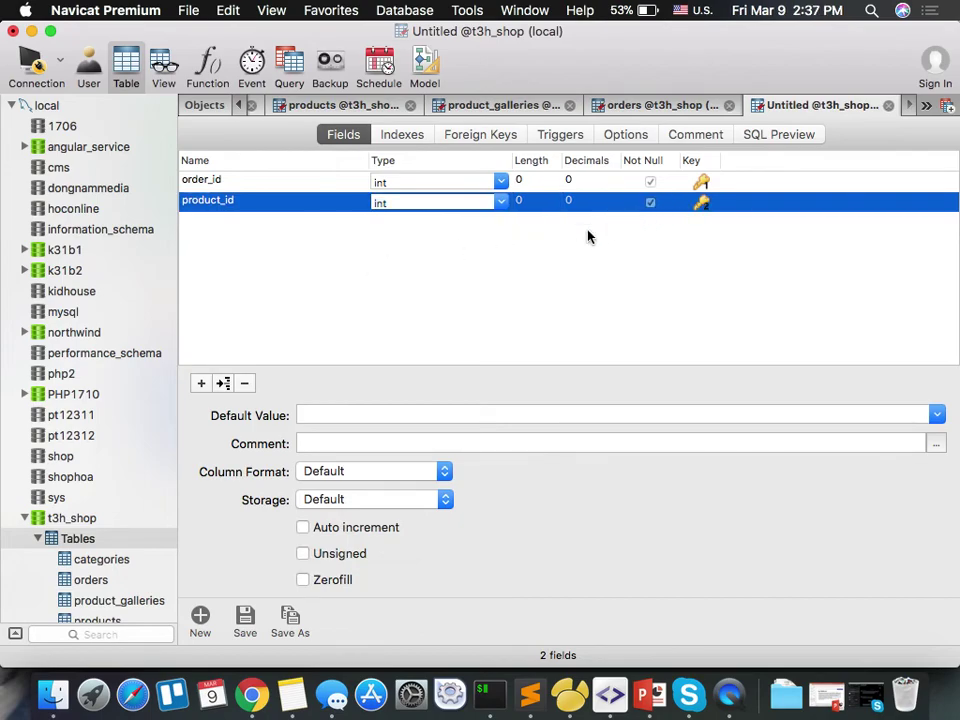
{"action": "key", "text": "Tab"}
{"action": "key", "text": "Tab"}
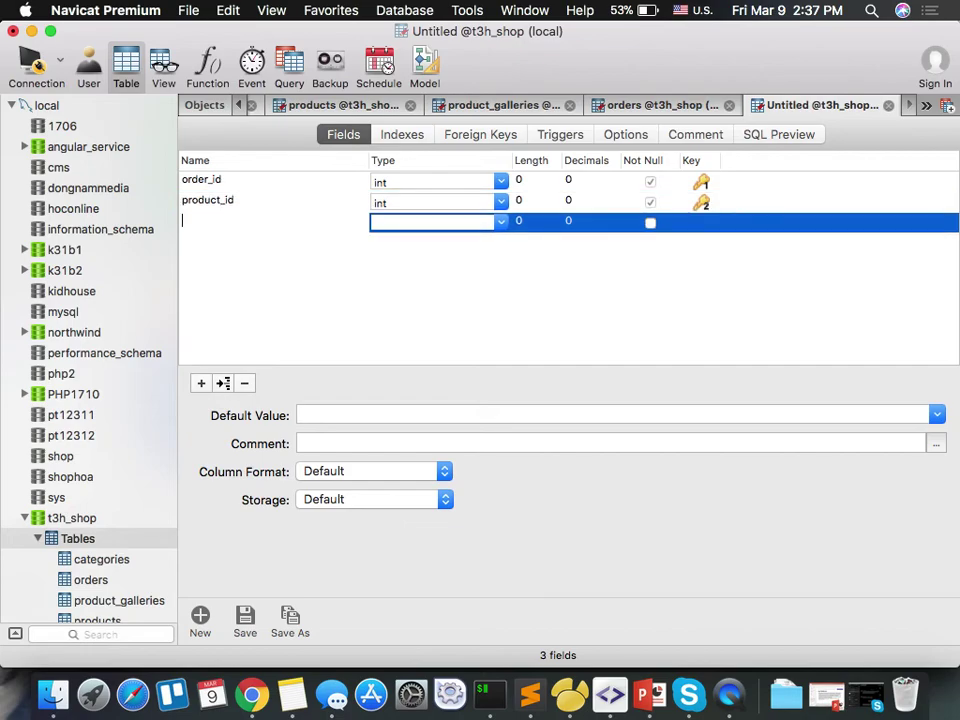
Add int quantity and price fields and enter order_details as the table name.
{"action": "type", "text": "quantity"}
{"action": "key", "text": "Tab"}
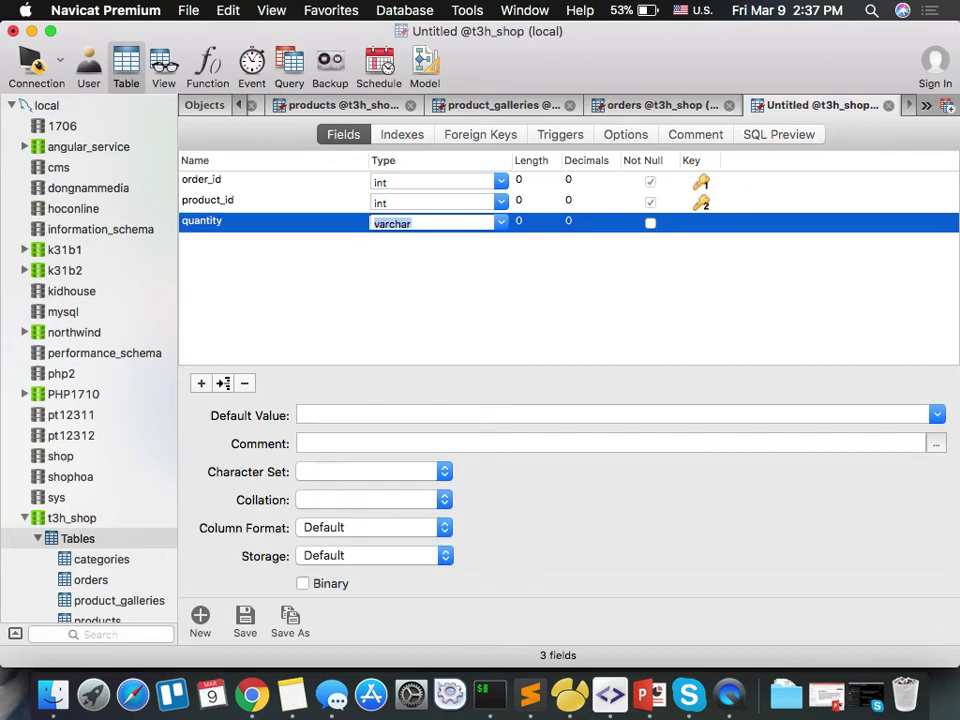
{"action": "type", "text": "int"}
{"action": "key", "text": "Tab"}
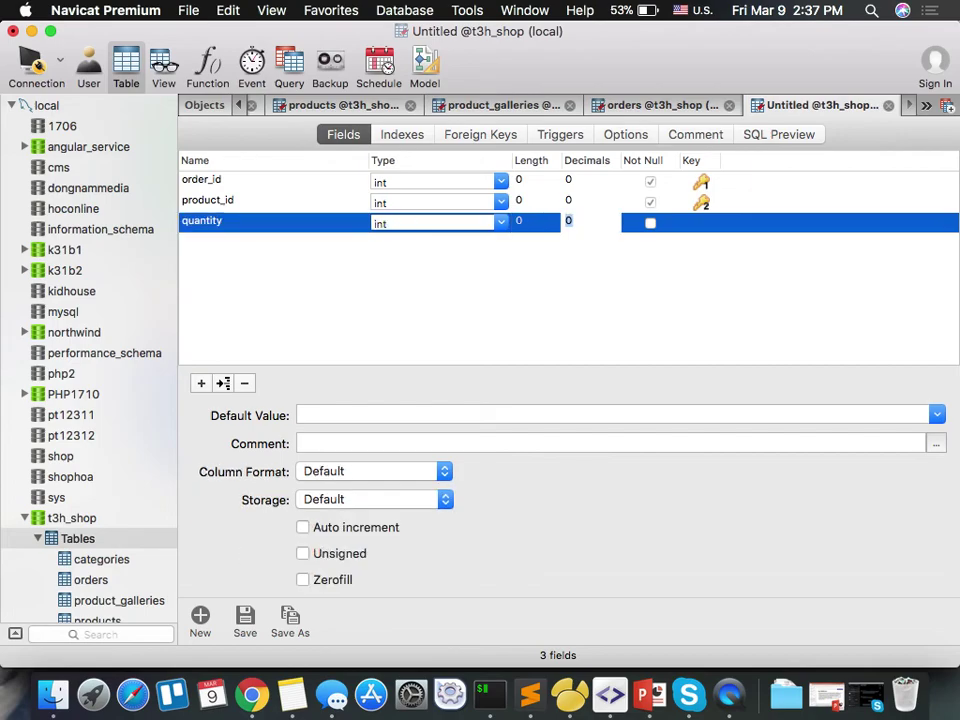
{"action": "key", "text": "Tab"}
{"action": "key", "text": "Tab"}
{"action": "key", "text": "Tab"}
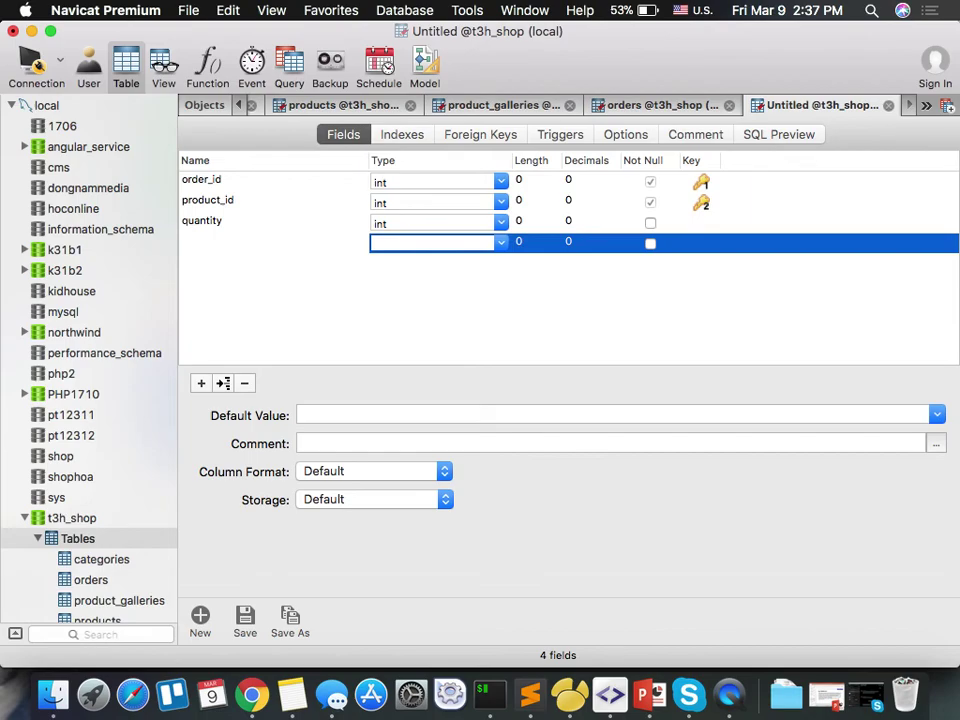
{"action": "type", "text": "price"}
{"action": "key", "text": "Tab"}
{"action": "type", "text": "int"}
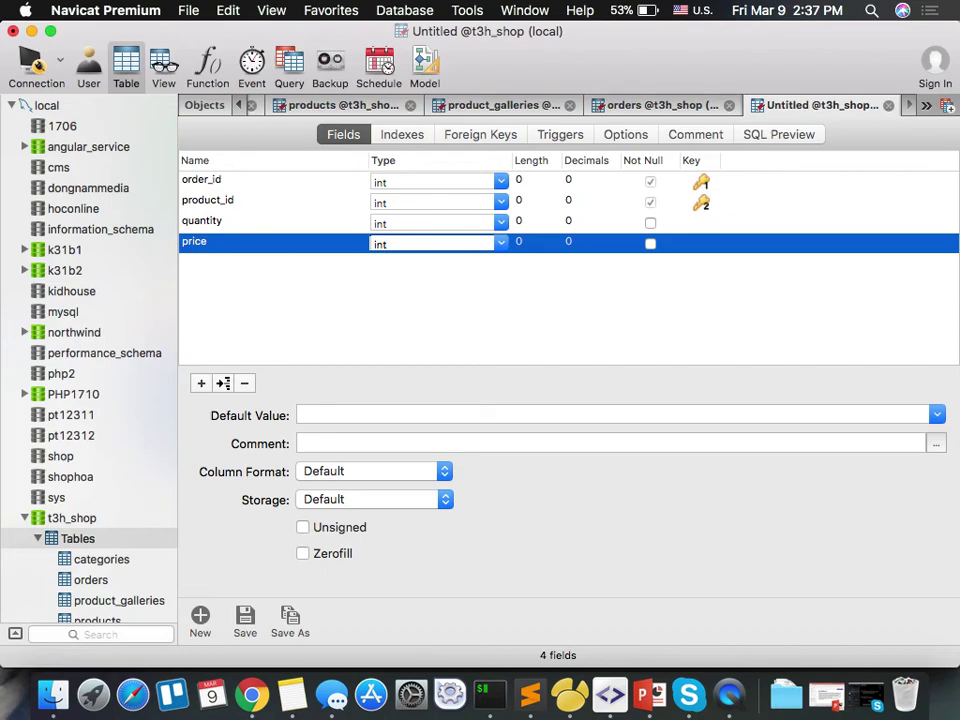
{"action": "key", "text": "super+s"}
{"action": "type", "text": "order_"}
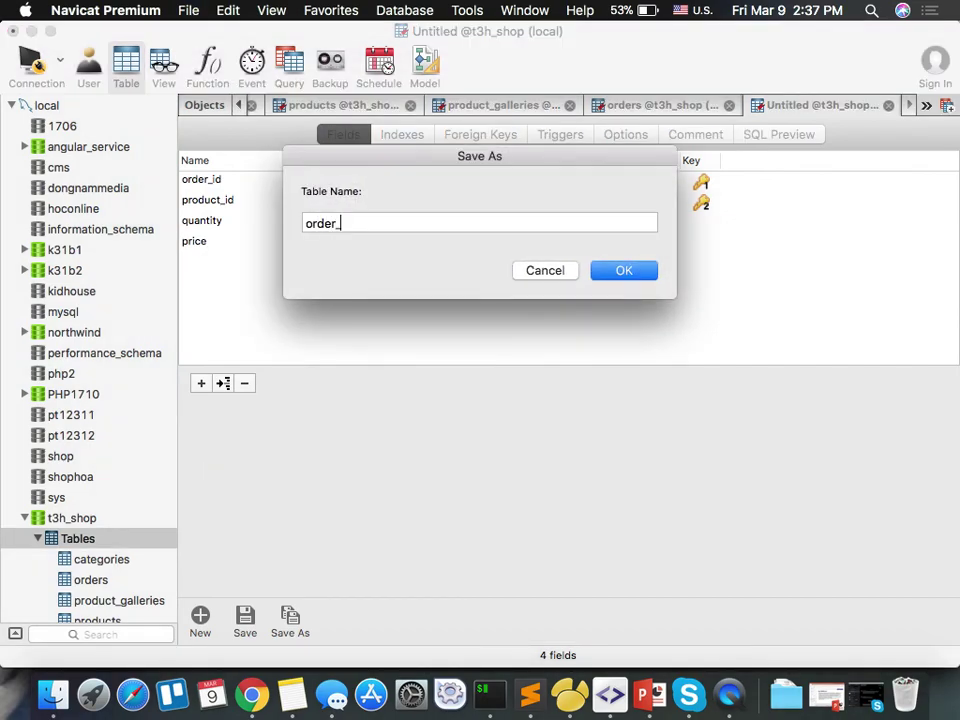
{"action": "type", "text": "details"}
Confirm the name order_details to save the four-field table.
{"action": "key", "text": "Return"}
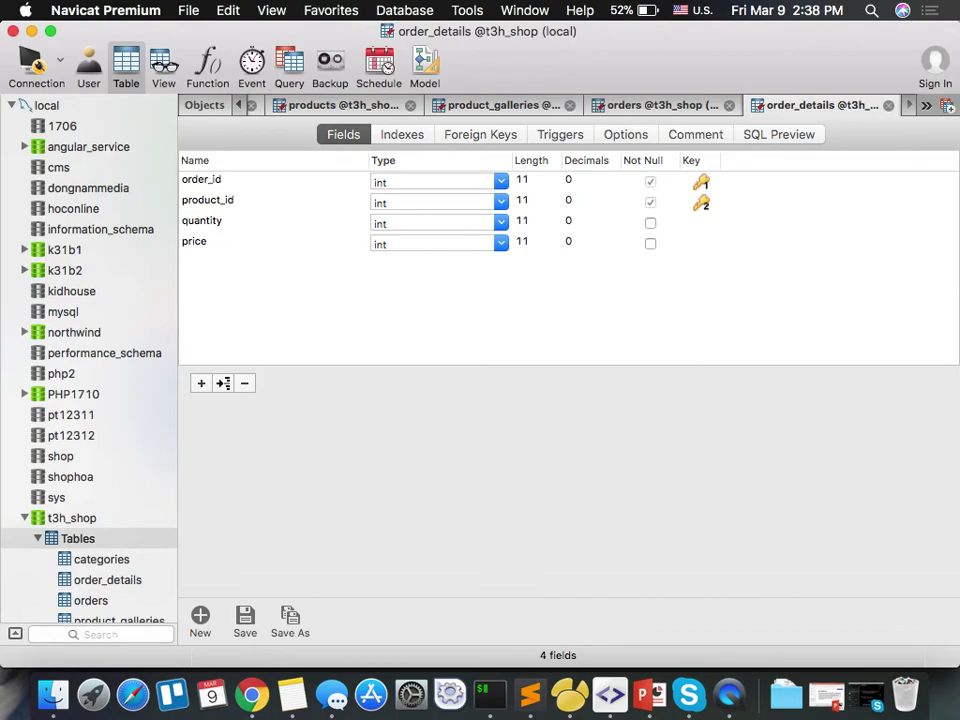
Select the users table under t3h_shop > Tables to list its six tables.
{"action": "scroll", "coordinate": [146, 542], "scroll_direction": "down", "scroll_amount": 5}
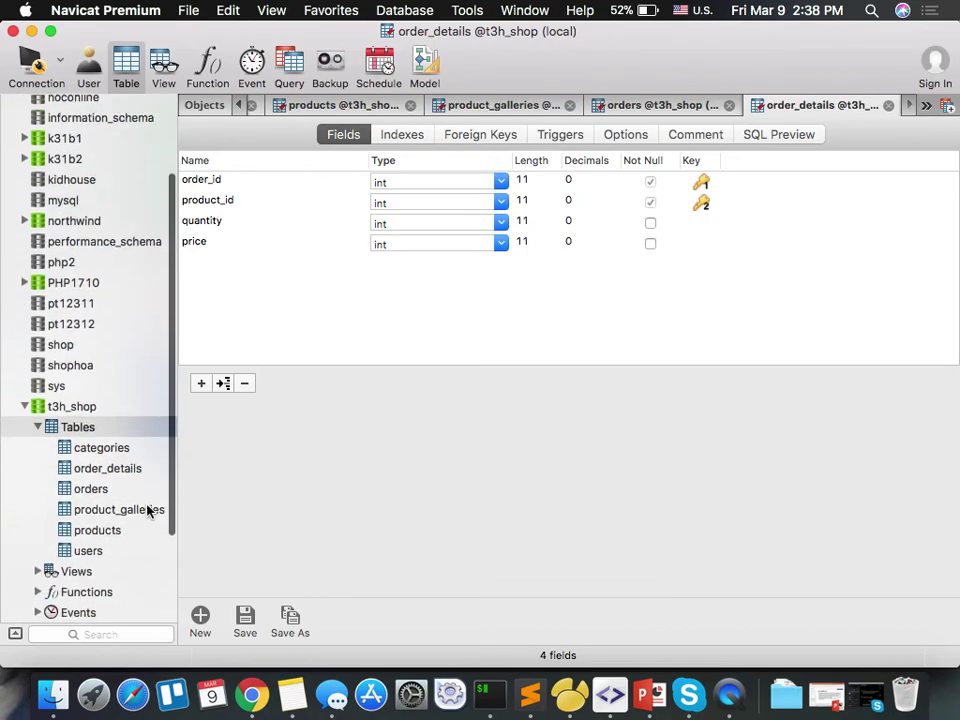
{"action": "scroll", "coordinate": [151, 500], "scroll_direction": "down", "scroll_amount": 2}
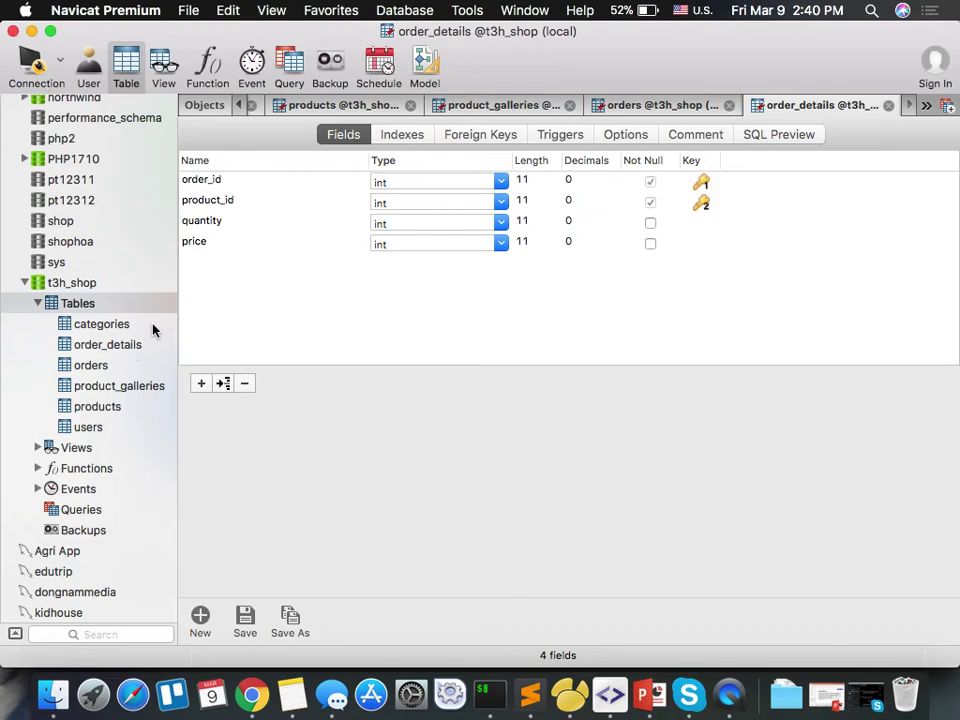
{"action": "left_click", "coordinate": [96, 430]}
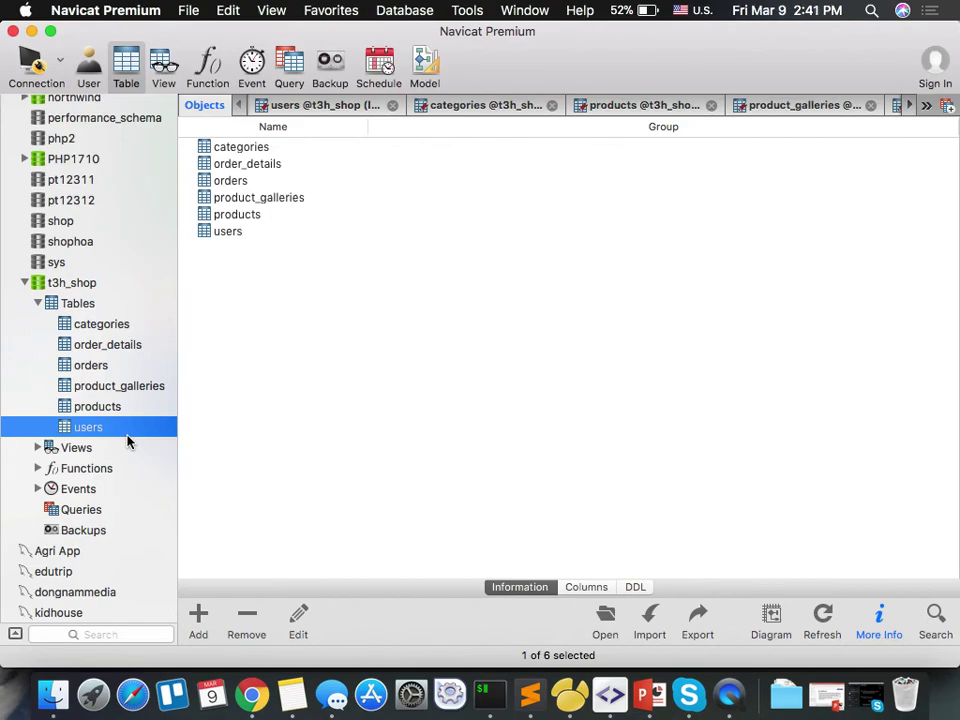
Open the users table's data grid and add a new empty record.
{"action": "left_click", "coordinate": [278, 238]}
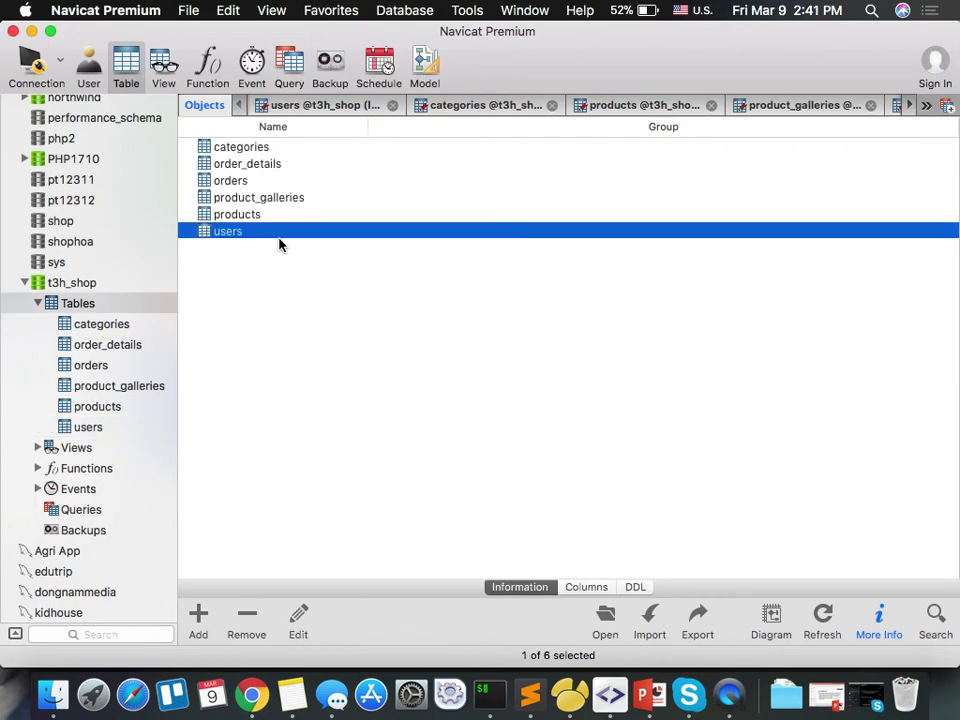
{"action": "double_click", "coordinate": [280, 238]}
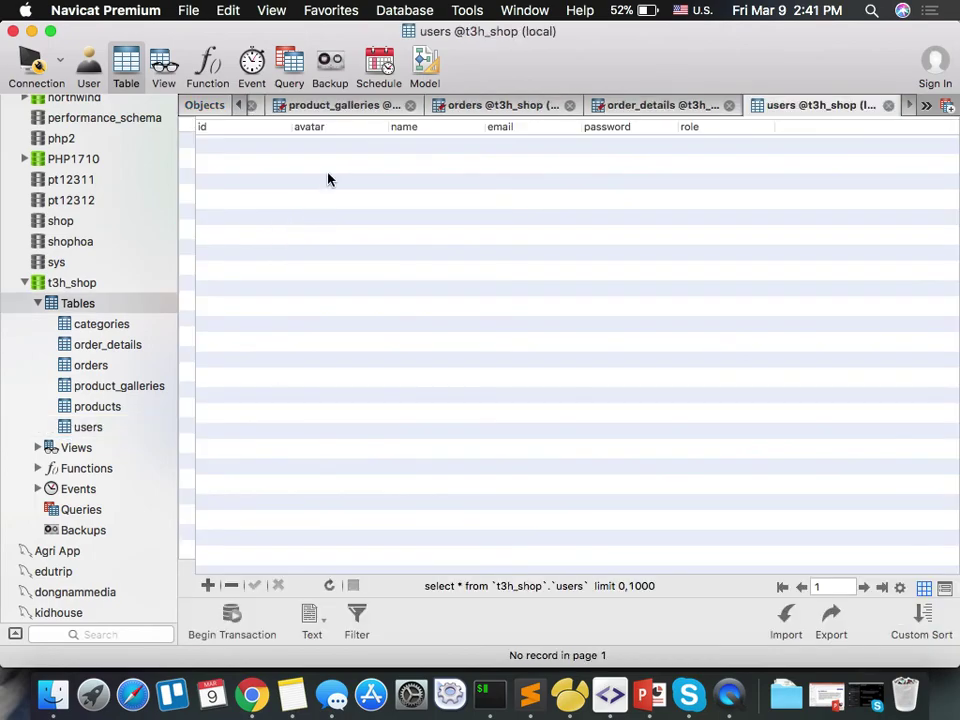
{"action": "left_click", "coordinate": [207, 585]}
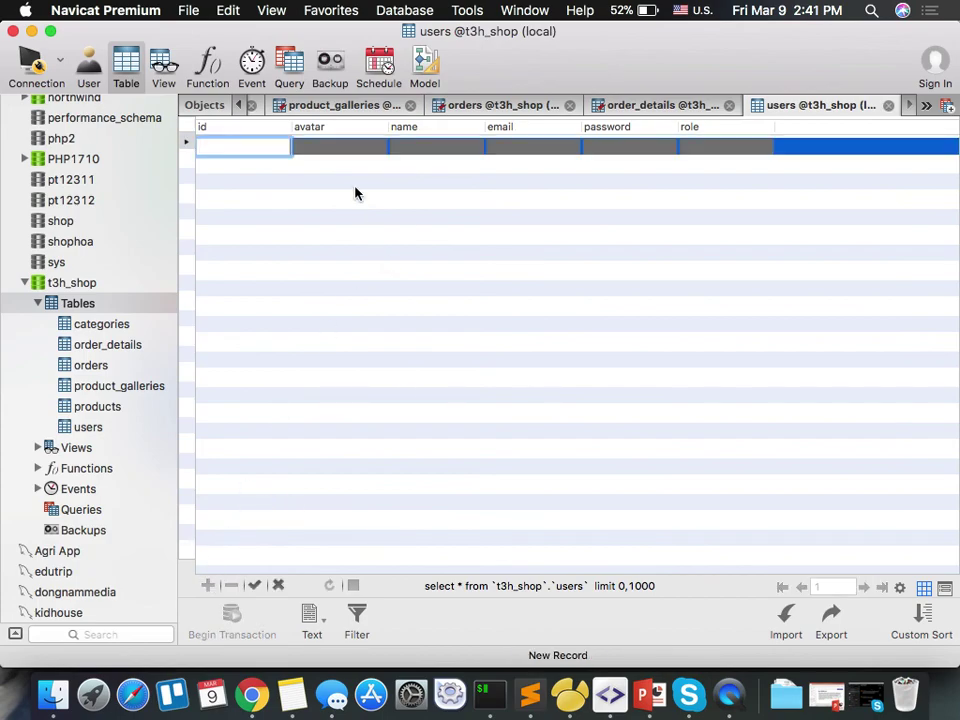
Enter name 'admin' and an admin e-mail address, move to password, and switch to Chrome.
{"action": "key", "text": "Tab"}
{"action": "key", "text": "Tab"}
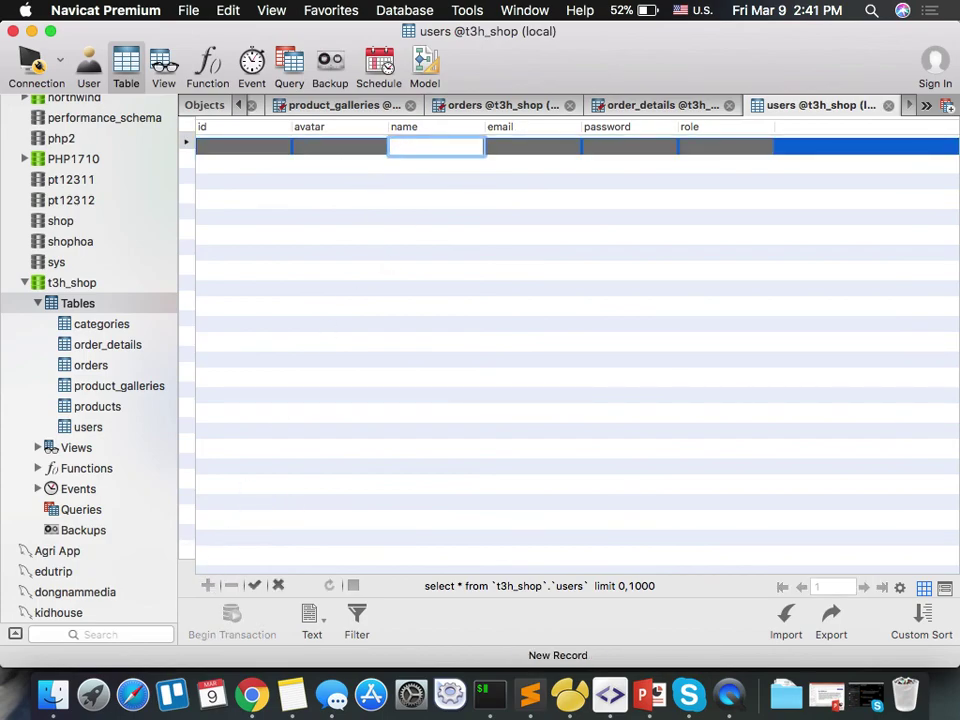
{"action": "type", "text": "admin"}
{"action": "key", "text": "Tab"}
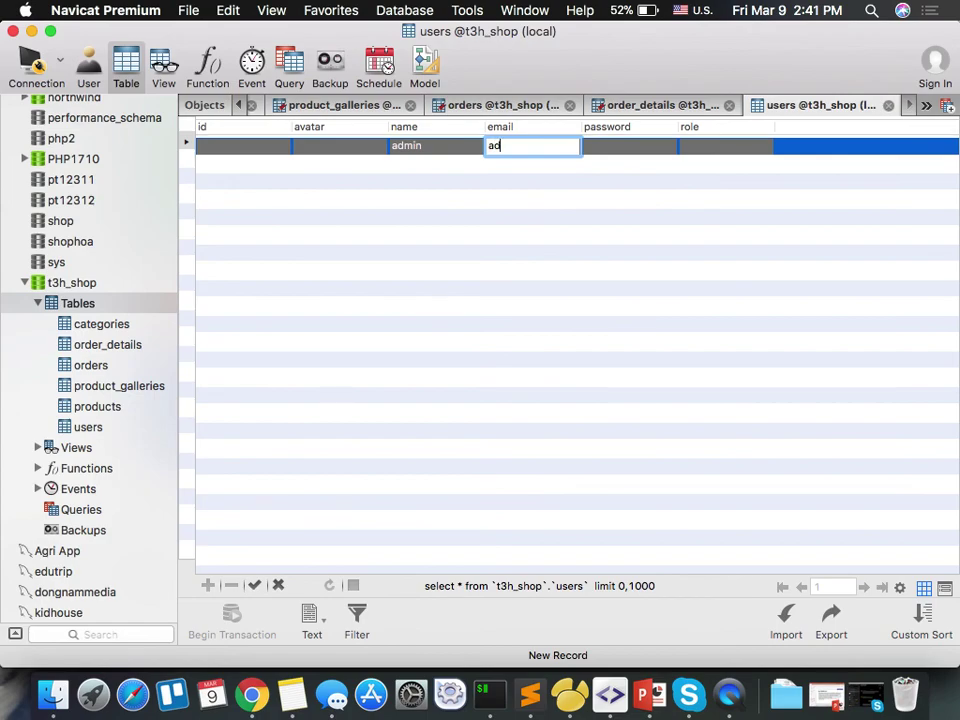
{"action": "key", "text": "Tab"}
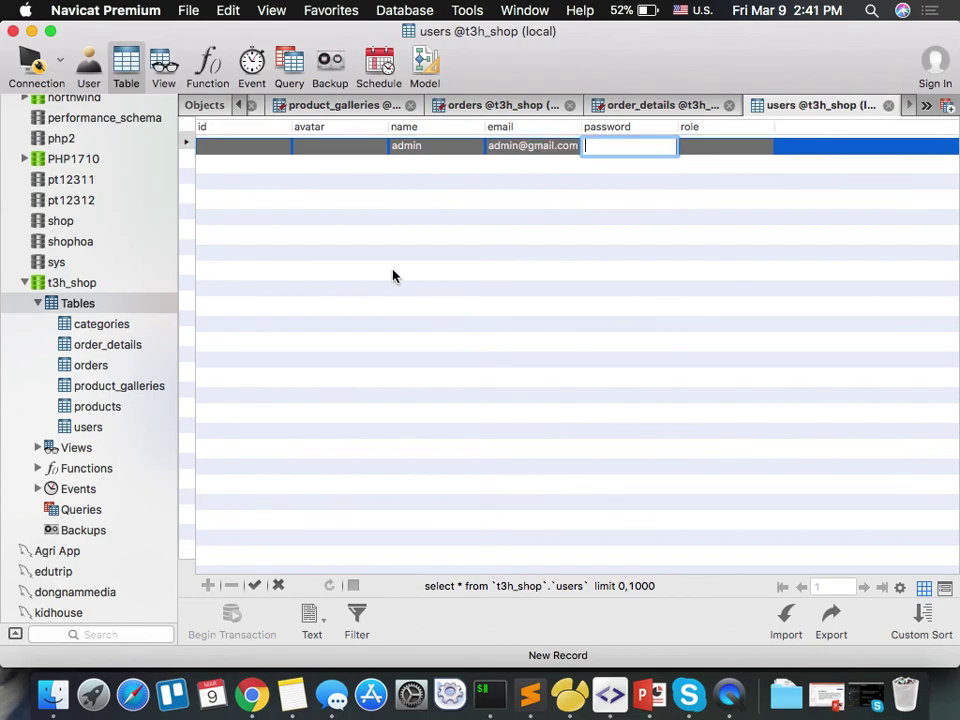
{"action": "left_click", "coordinate": [252, 694]}
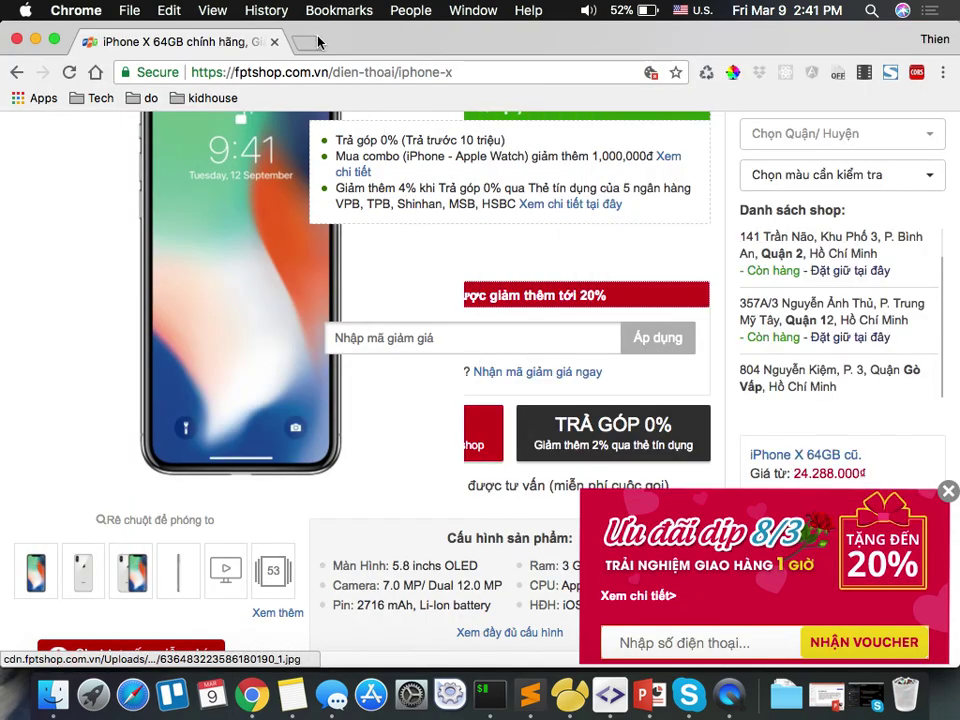
Open phptester.net in a new browser tab.
{"action": "left_click", "coordinate": [307, 42]}
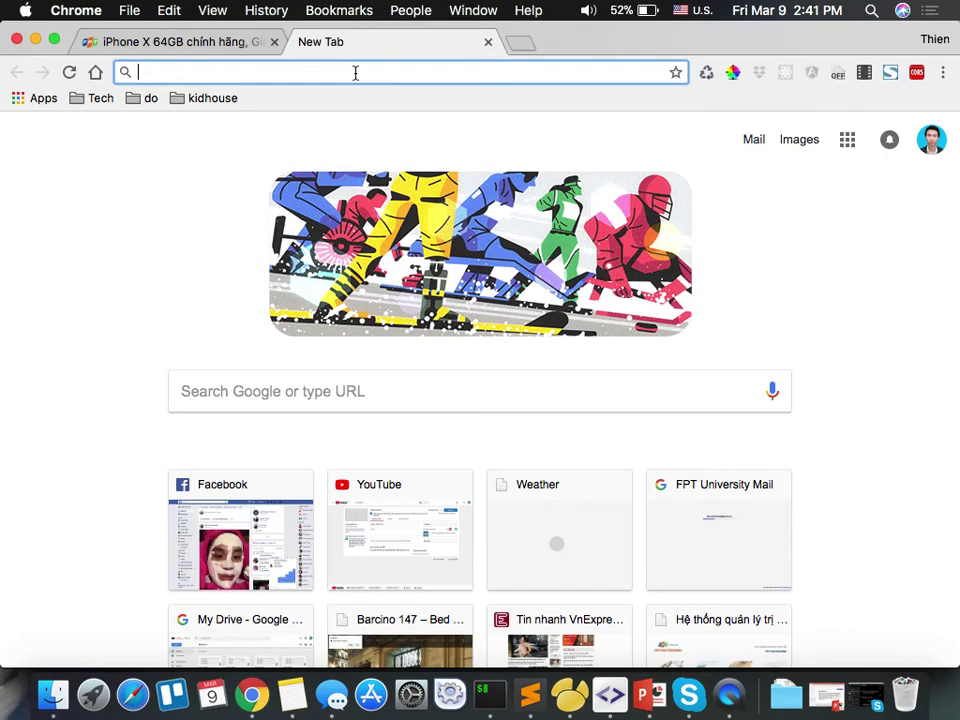
{"action": "type", "text": "php"}
{"action": "key", "text": "Return"}
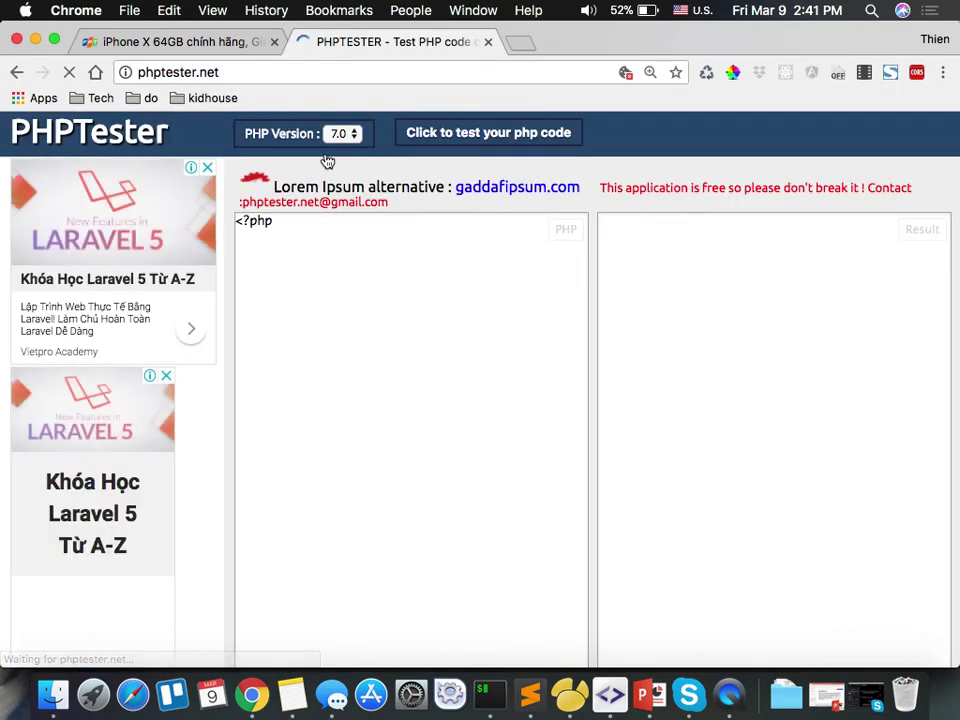
Run an echo sha1() script on the sample password, then open a new tab.
{"action": "type", "text": "echo sha1('123456');"}
{"action": "left_click", "coordinate": [538, 140]}
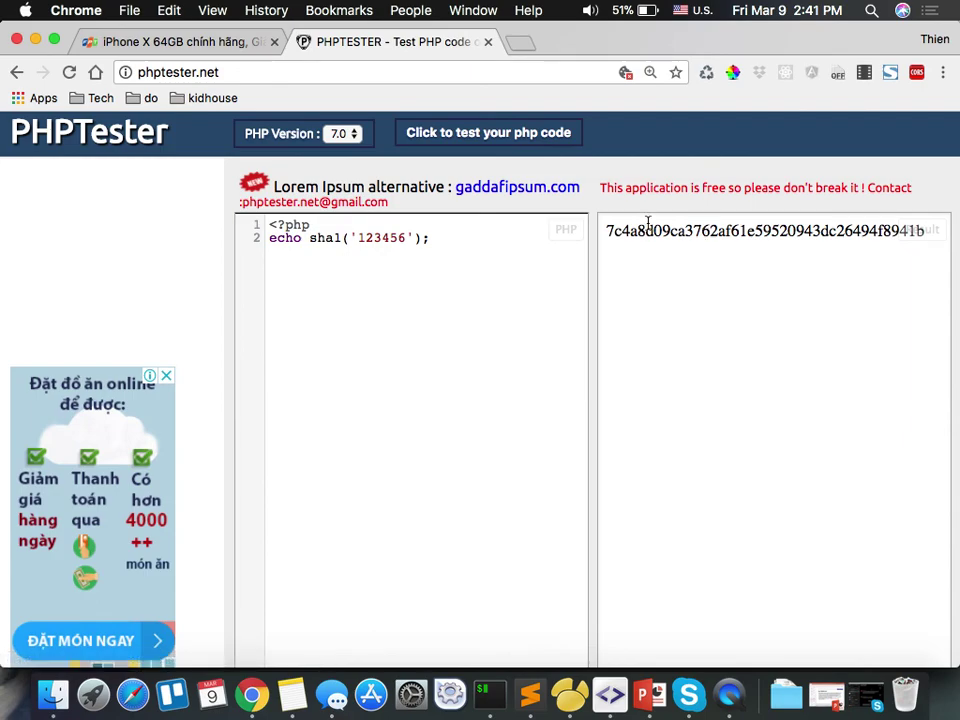
{"action": "left_click", "coordinate": [499, 134]}
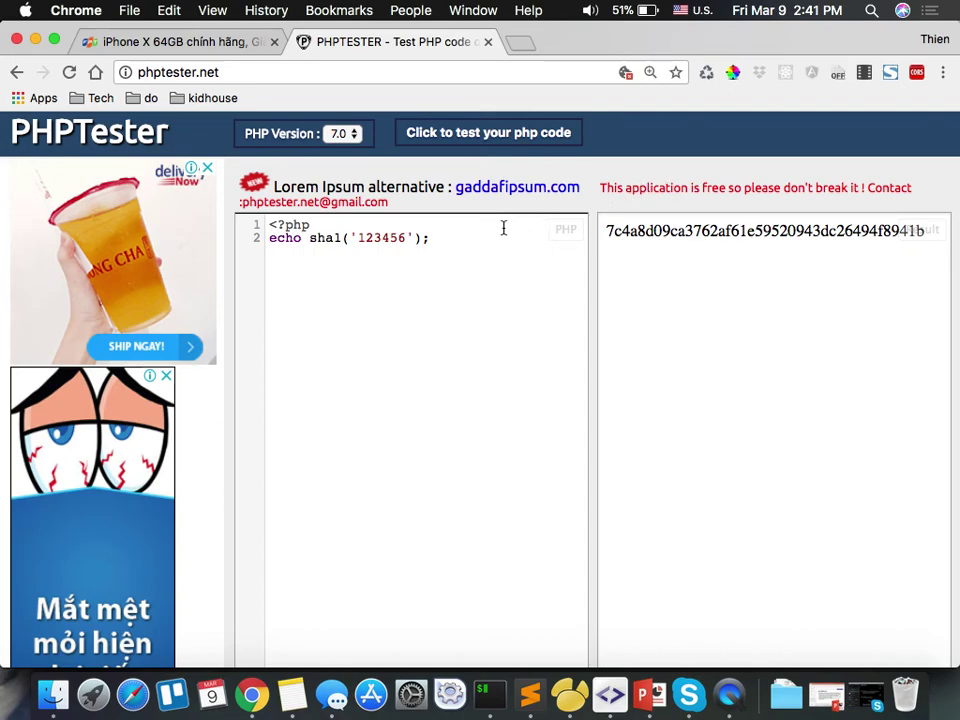
{"action": "left_click", "coordinate": [520, 43]}
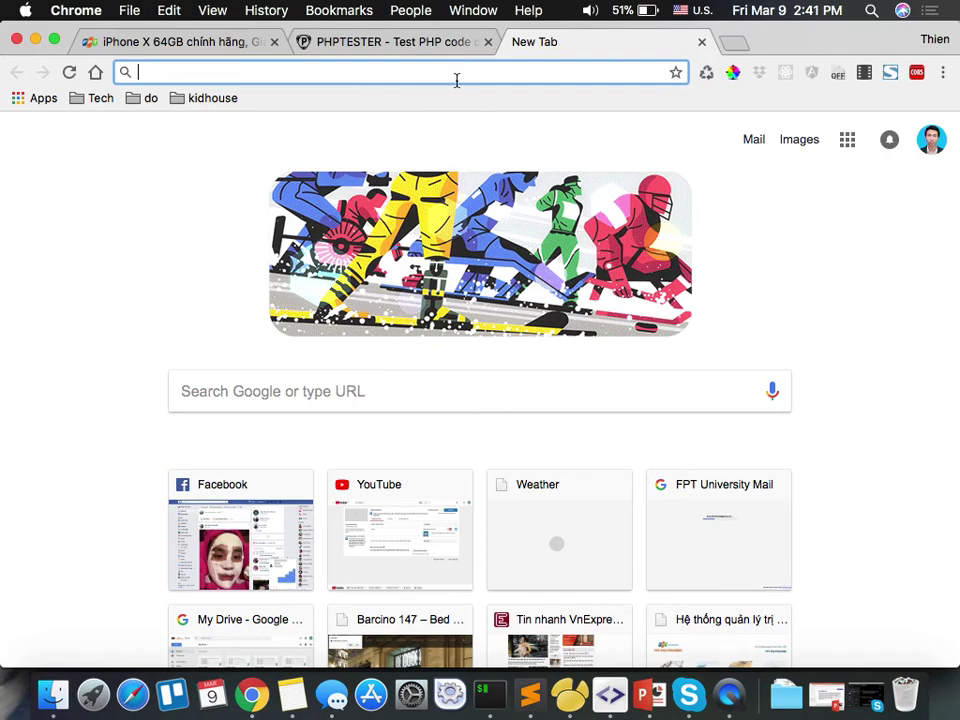
Search 'php hash password' and open the php.net password_hash manual page.
{"action": "type", "text": "php "}
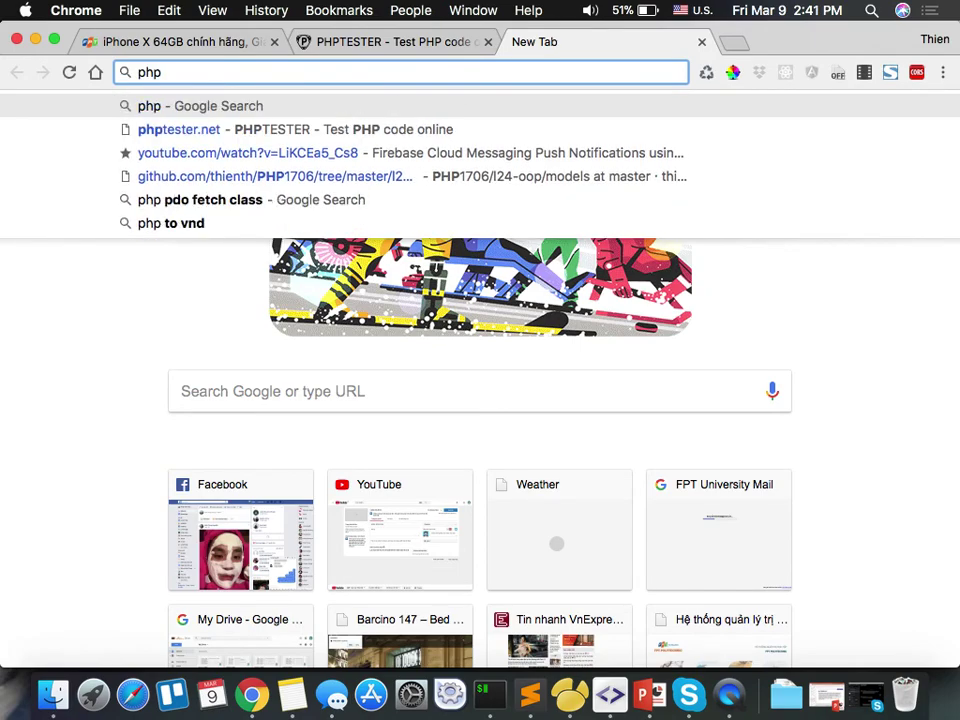
{"action": "type", "text": "hsa"}
{"action": "key", "text": "BackSpace"}
{"action": "key", "text": "BackSpace"}
{"action": "type", "text": "as"}
{"action": "key", "text": "Down"}
{"action": "key", "text": "Down"}
{"action": "key", "text": "Return"}
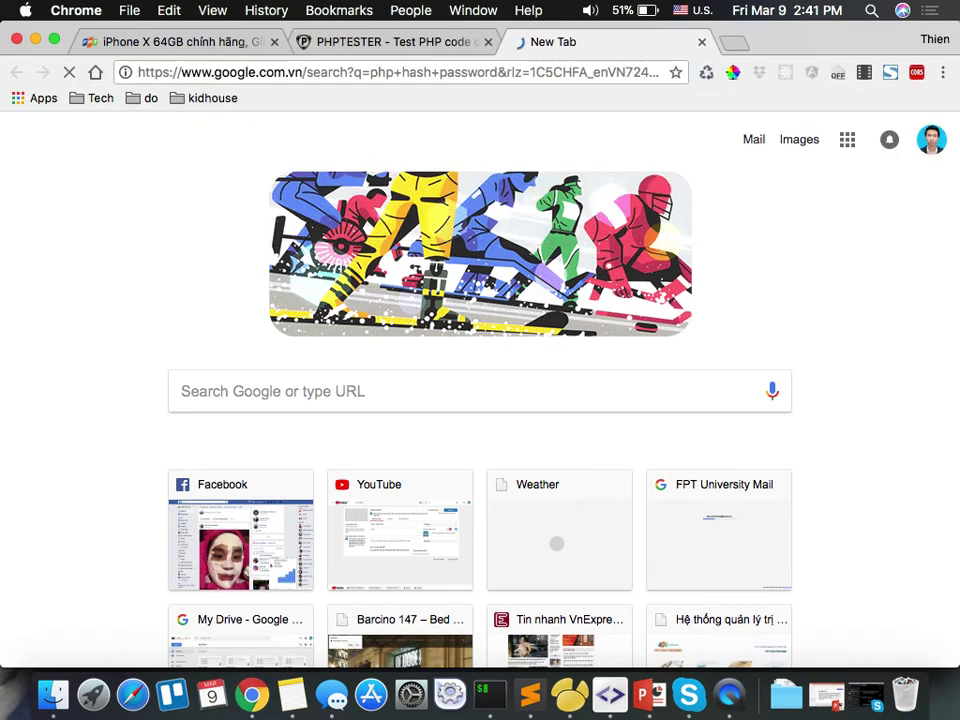
{"action": "left_click", "coordinate": [291, 286]}
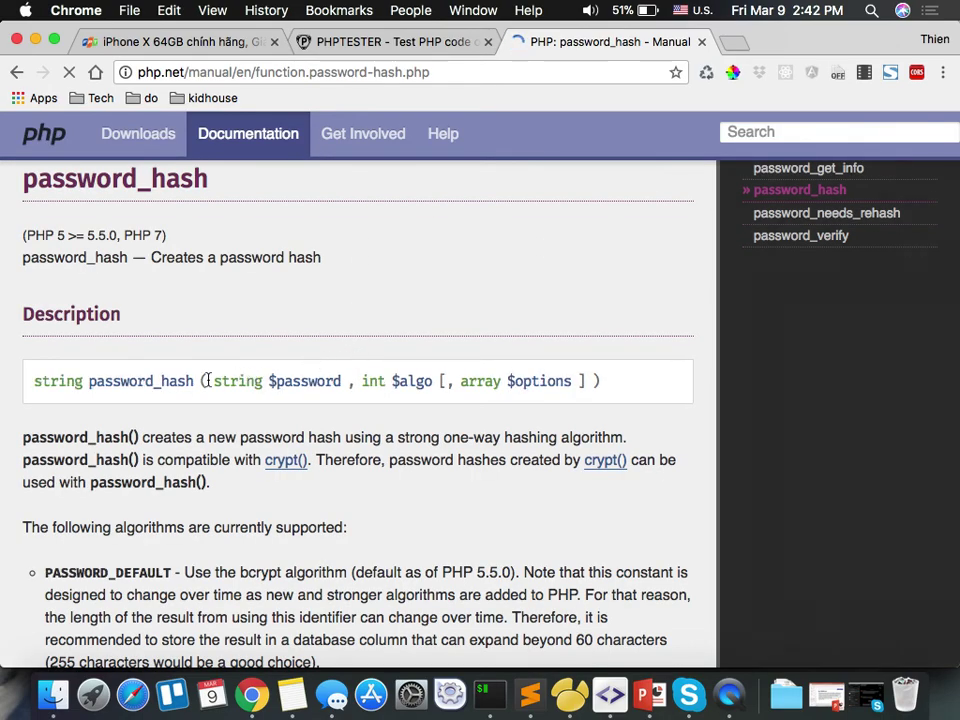
Copy the password_hash function name and return to the PHPTester tab.
{"action": "double_click", "coordinate": [135, 381]}
{"action": "key", "text": "super+c"}
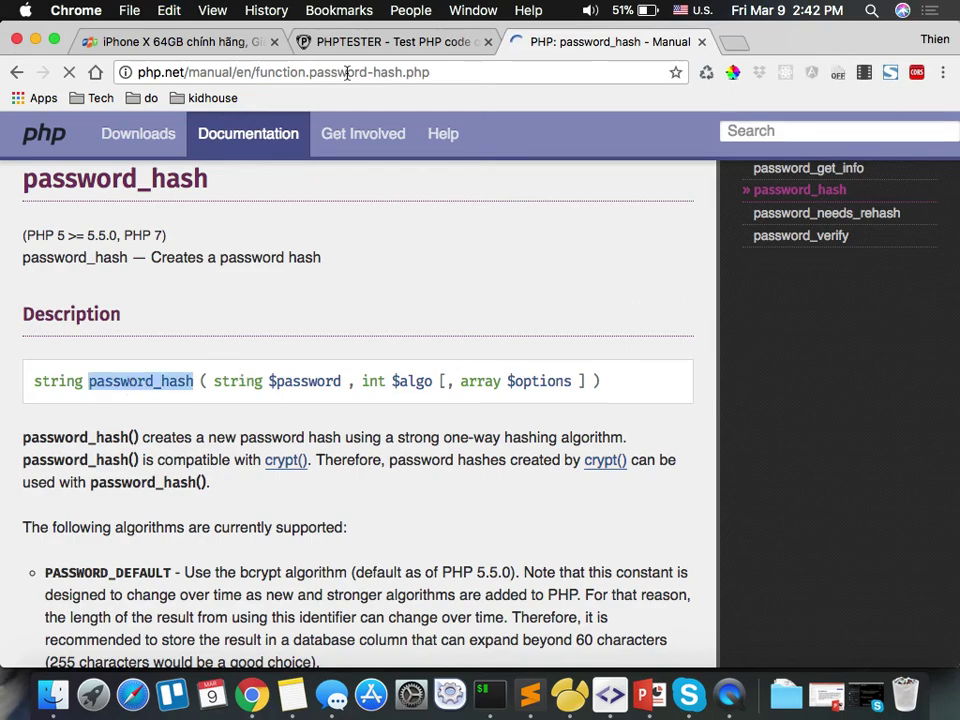
{"action": "left_click", "coordinate": [370, 42]}
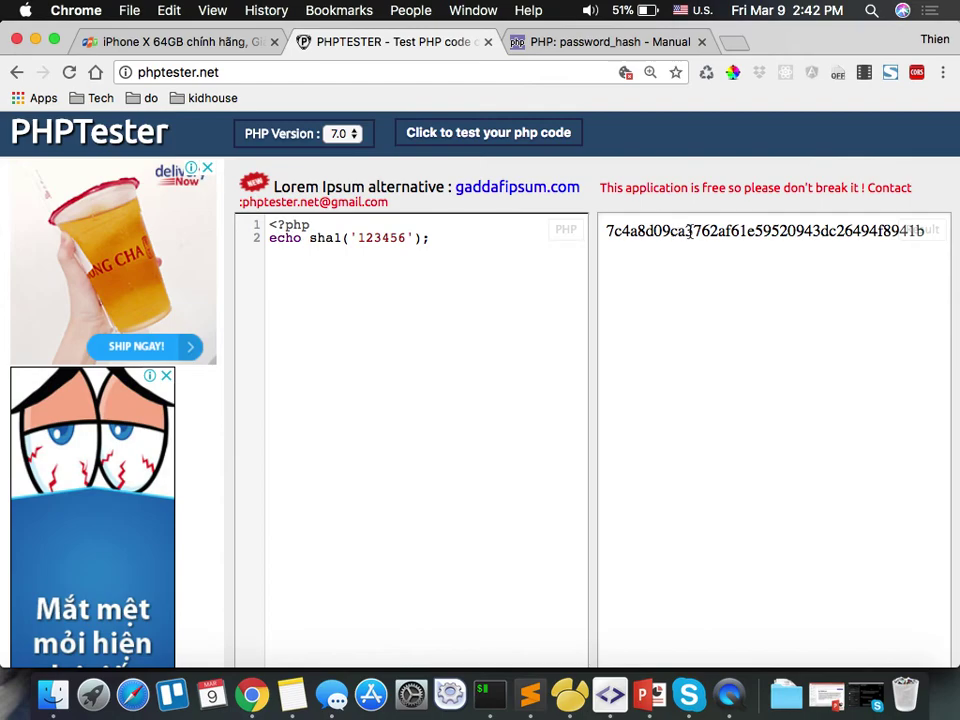
Replace sha1 with password_hash, run it, then view the manual's Parameters section.
{"action": "left_click", "coordinate": [503, 150]}
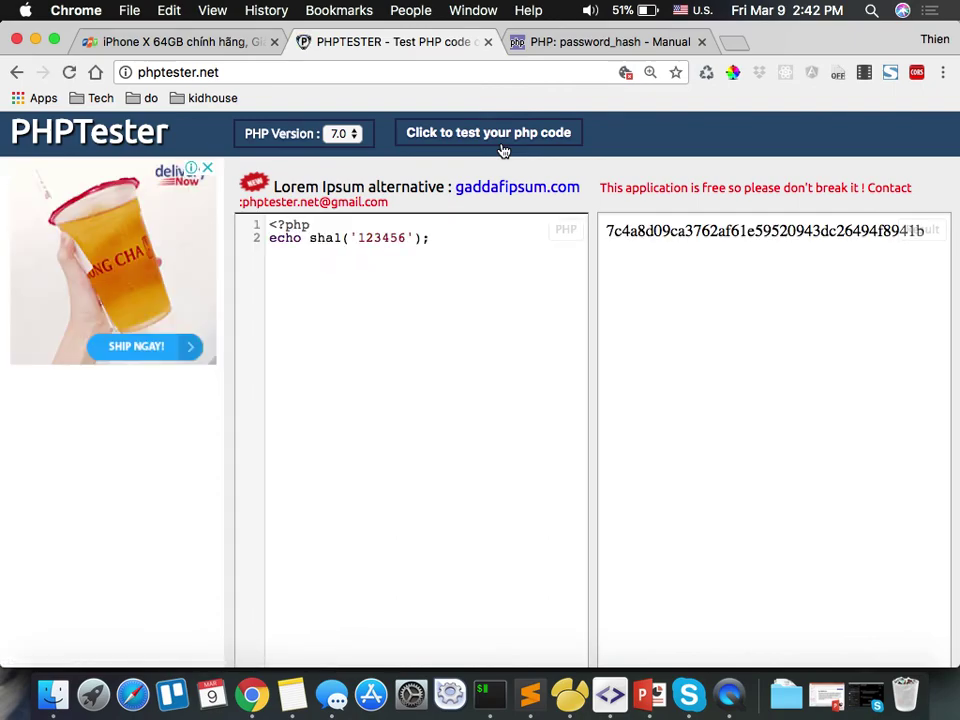
{"action": "double_click", "coordinate": [317, 239]}
{"action": "key", "text": "super+v"}
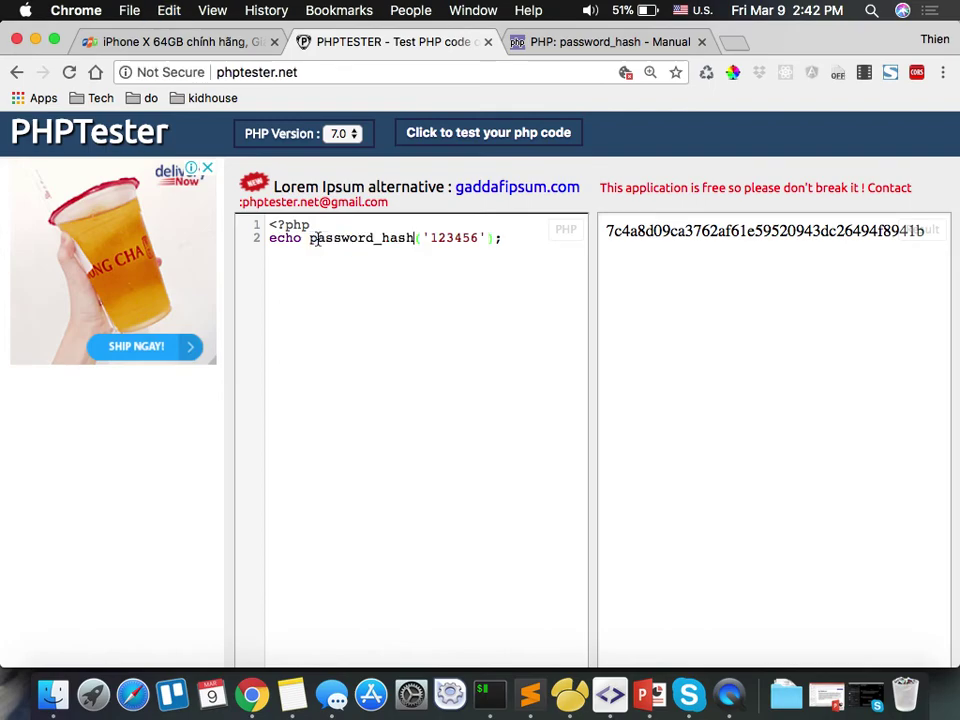
{"action": "left_click", "coordinate": [540, 133]}
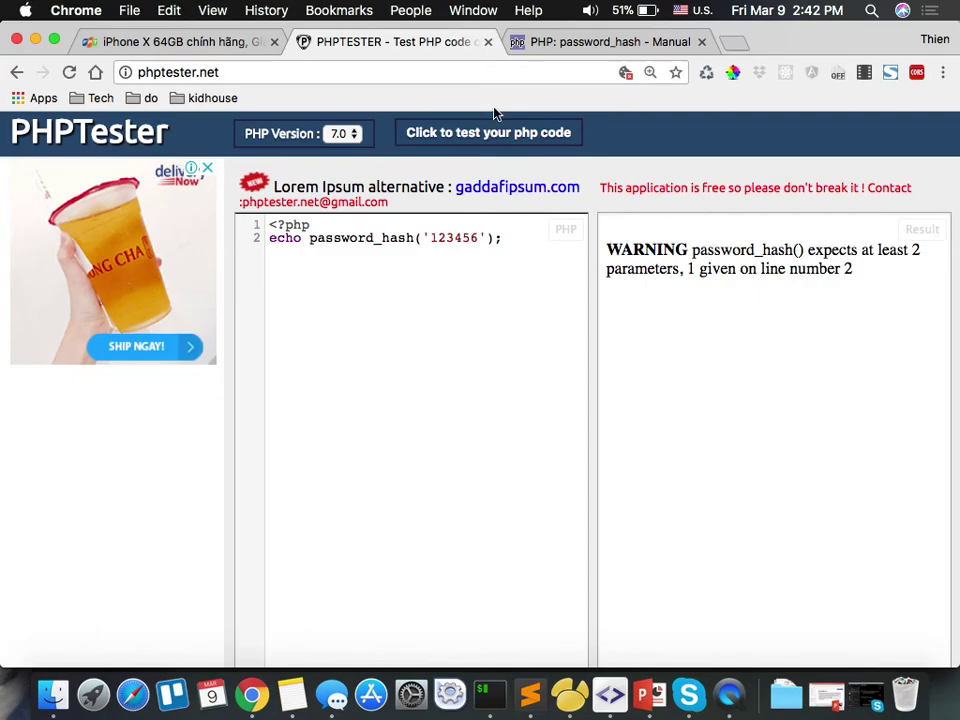
{"action": "left_click", "coordinate": [553, 44]}
{"action": "scroll", "coordinate": [299, 437], "scroll_direction": "down", "scroll_amount": 15}
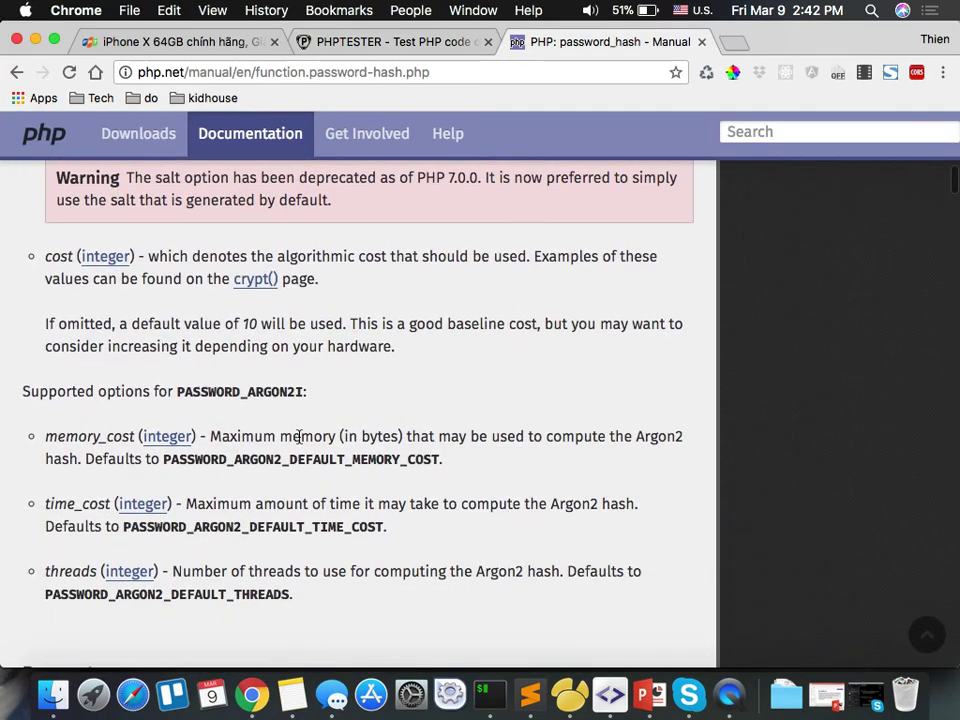